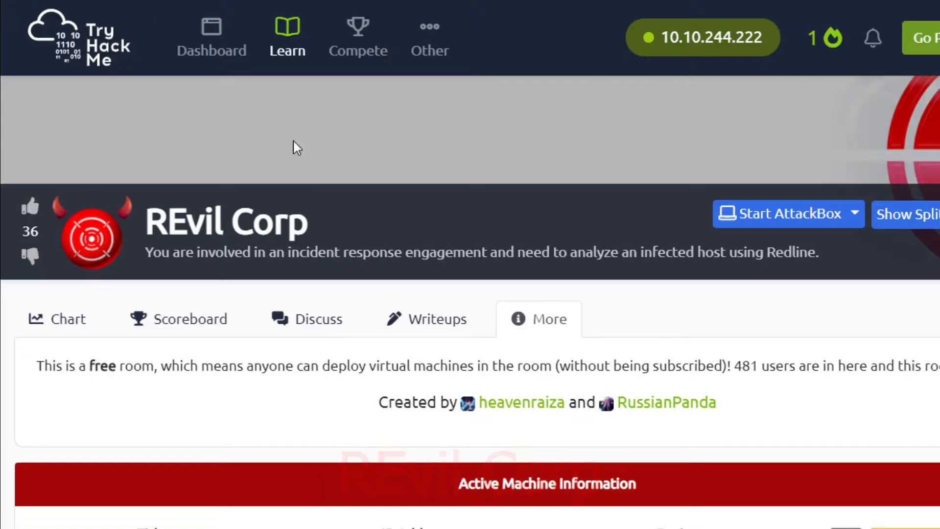
- Read the REvil Corp room description, the infected-host note and the machine's remote login details
scroll(471, 265, down, 3)
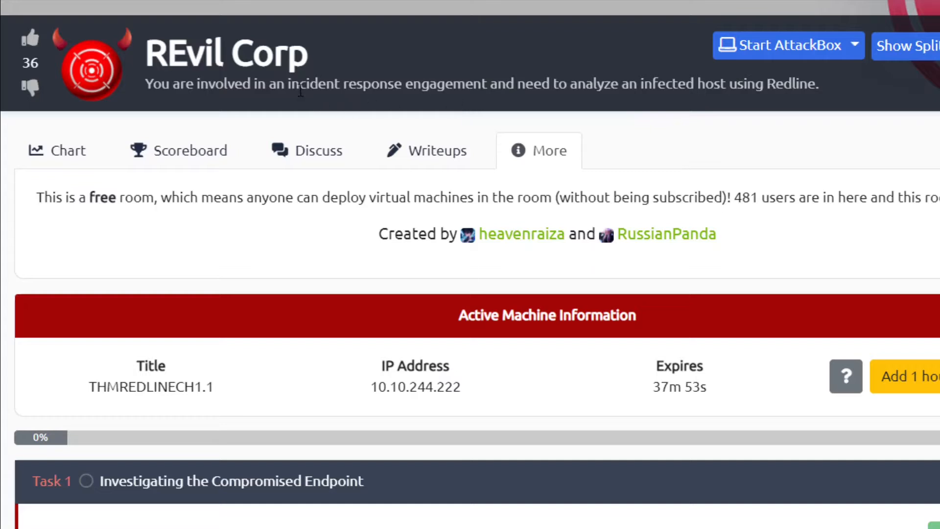
drag(289, 88, 473, 87)
drag(571, 86, 815, 87)
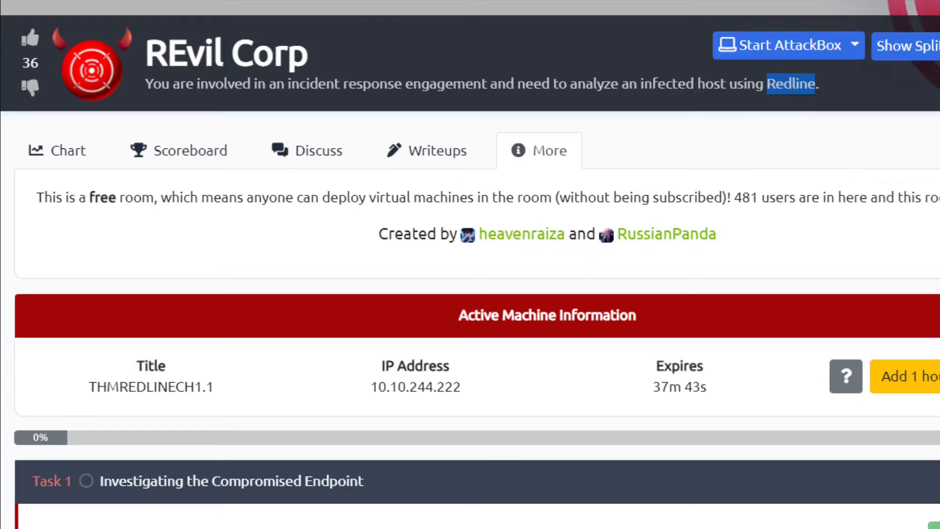
scroll(470, 265, down, 5)
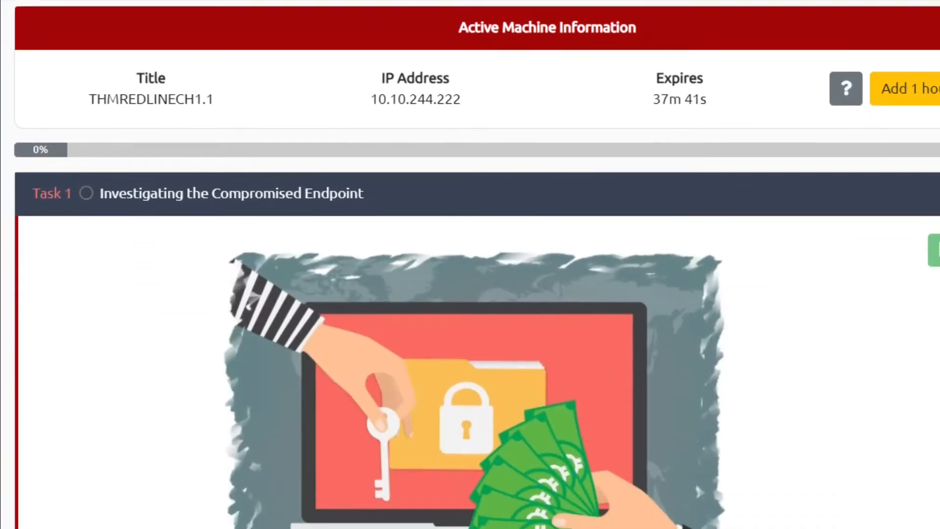
scroll(470, 264, down, 3)
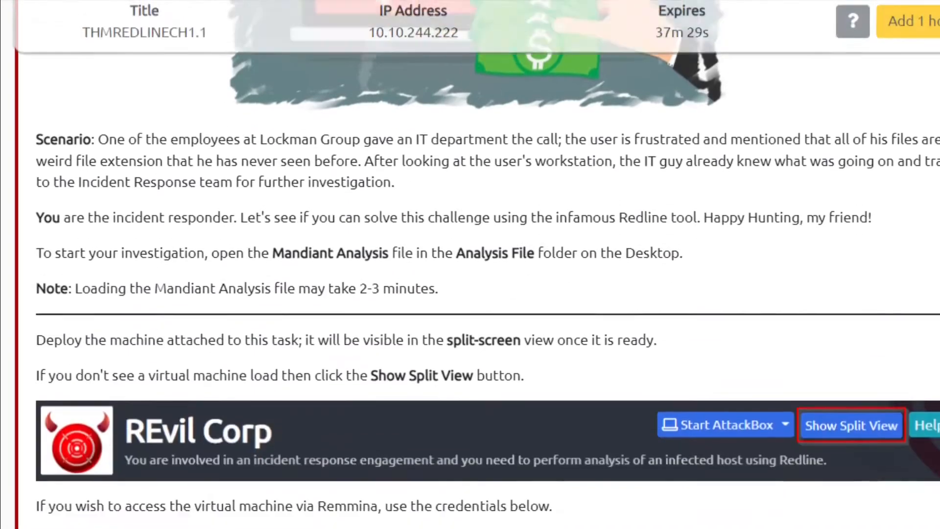
scroll(470, 265, down, 5)
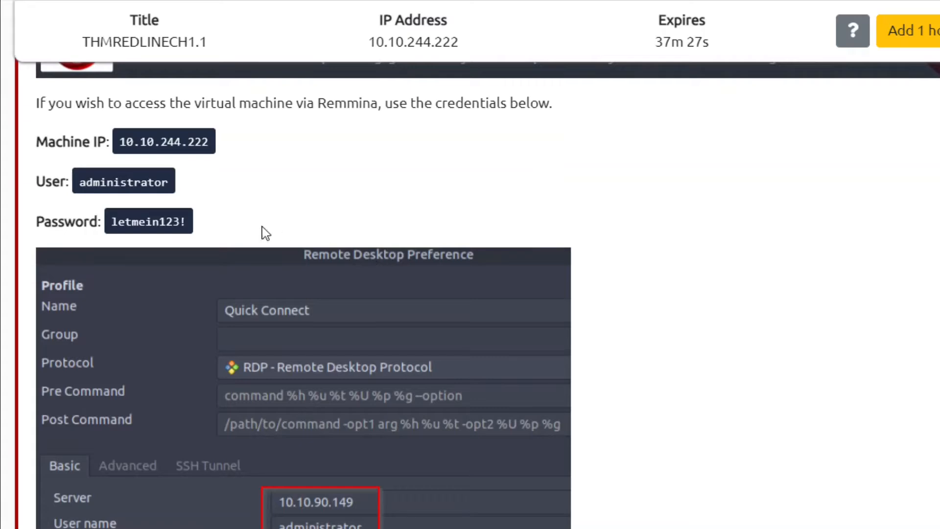
drag(199, 211, 16, 137)
click(289, 180)
scroll(470, 294, down, 10)
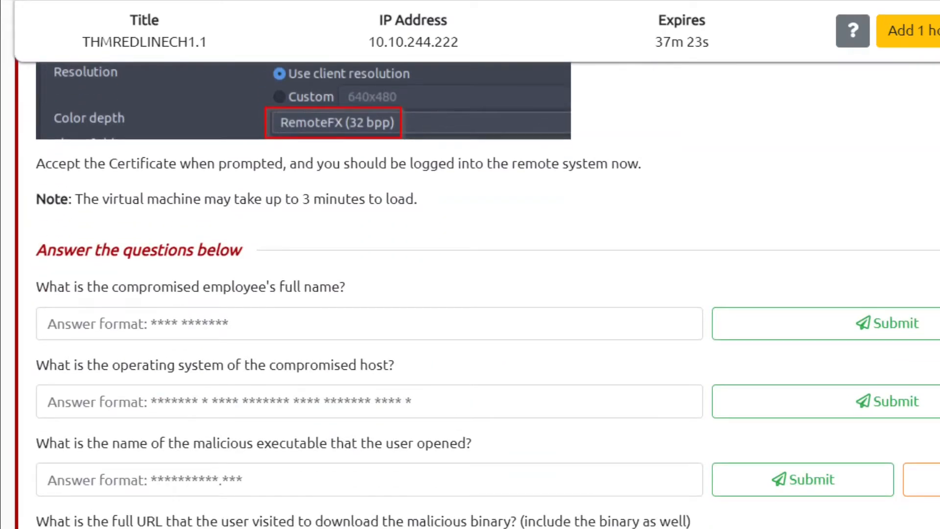
scroll(150, 185, down, 3)
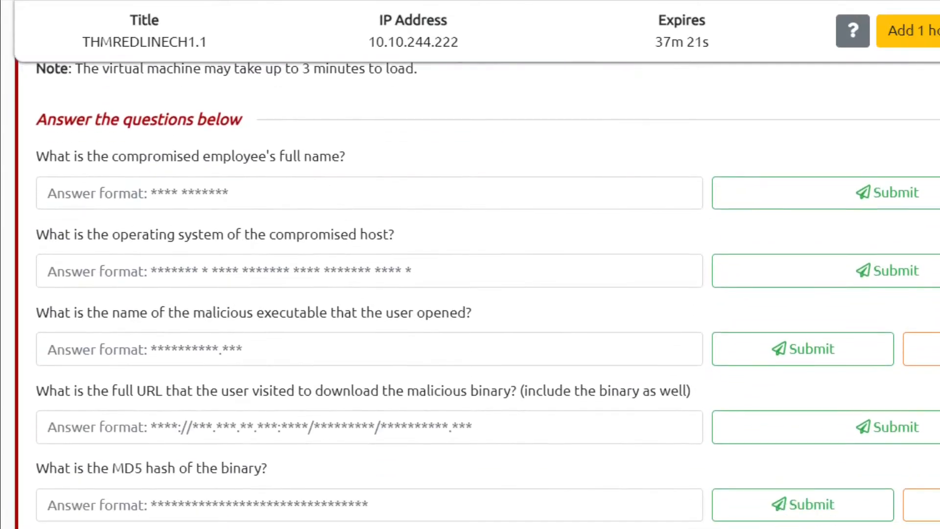
- Read the question asking for the compromised employee's full name
drag(202, 157, 361, 155)
click(148, 153)
triple_click(142, 158)
double_click(203, 154)
click(222, 153)
- Review the Mandiant Analysis file and loading-time notes, then show the host's Users table
scroll(488, 294, up, 15)
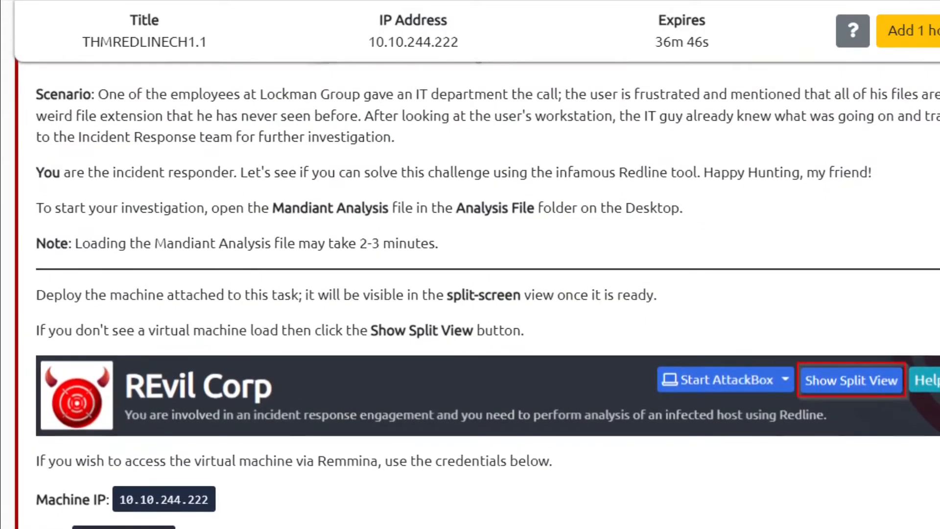
drag(273, 218, 688, 218)
click(604, 245)
drag(299, 253, 141, 253)
click(457, 254)
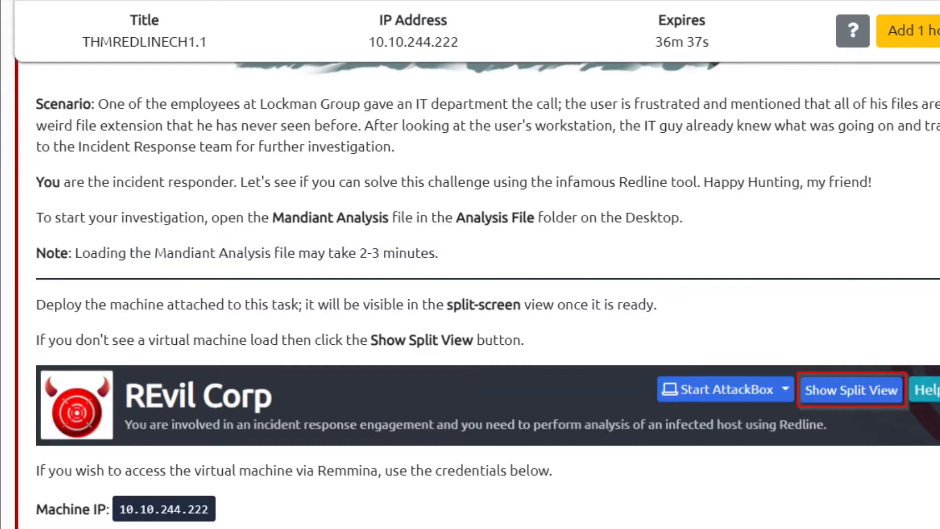
scroll(470, 294, down, 10)
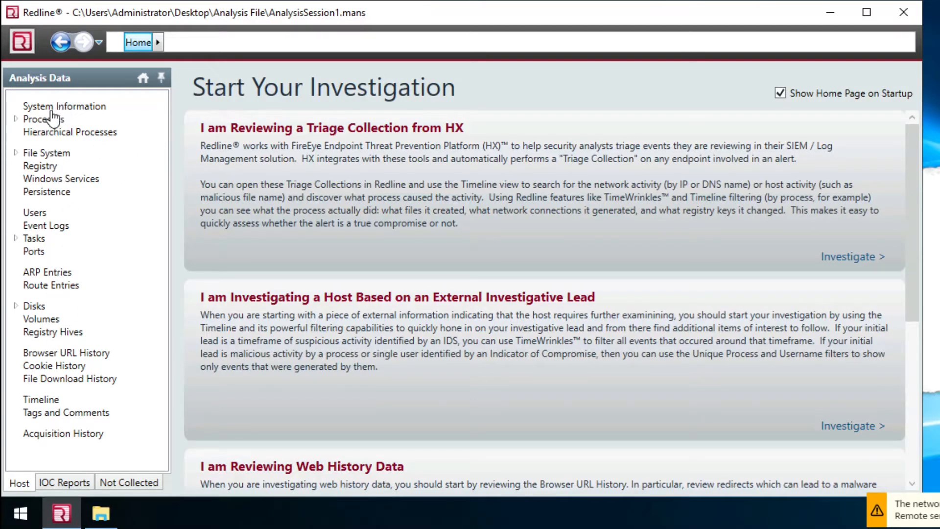
click(40, 213)
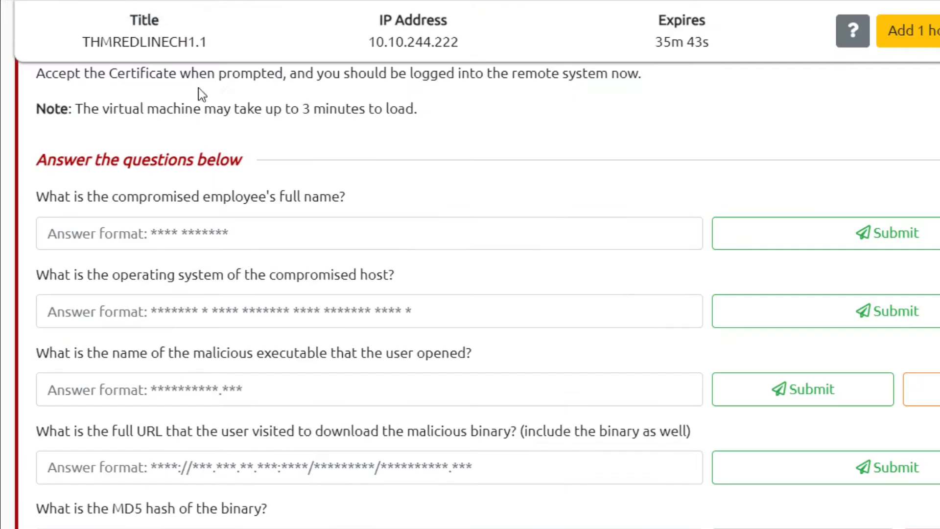
- Enter the compromised employee's full name from Redline's Users list and submit it
click(236, 235)
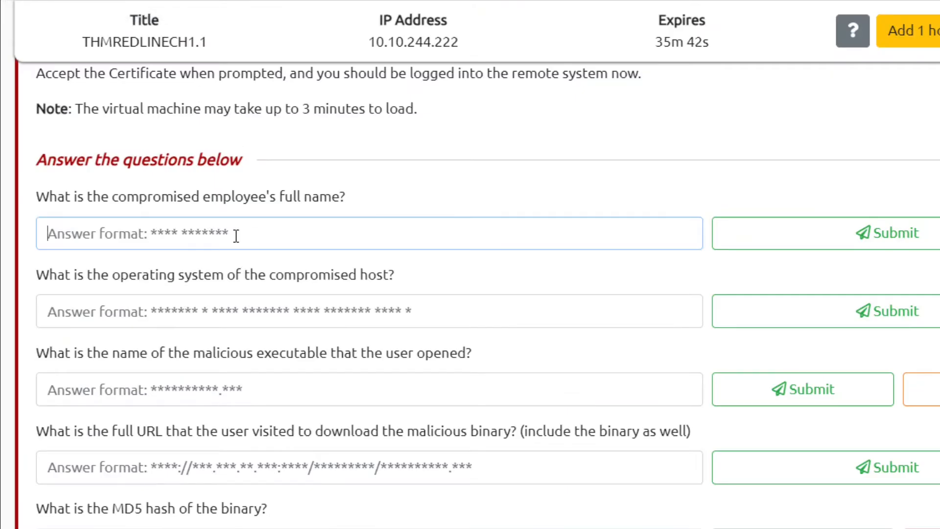
text(John Colema)
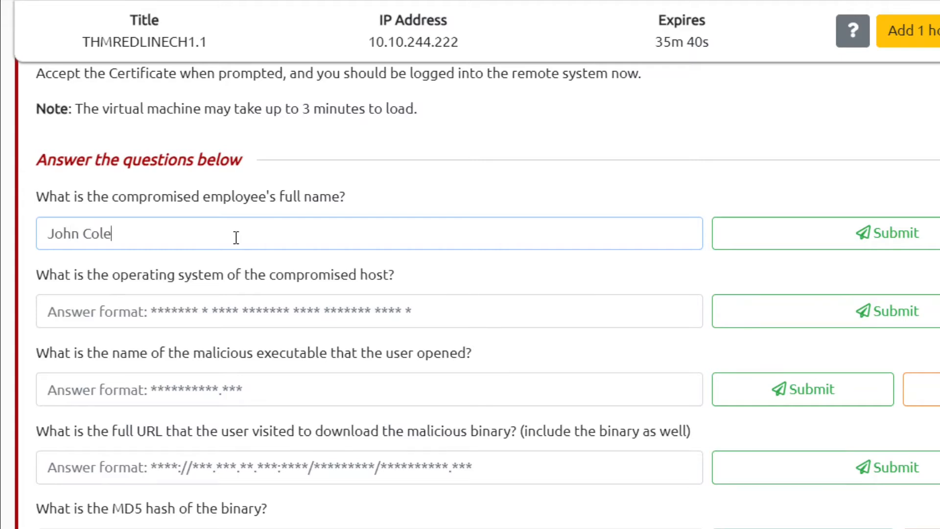
text(n)
key(Tab)
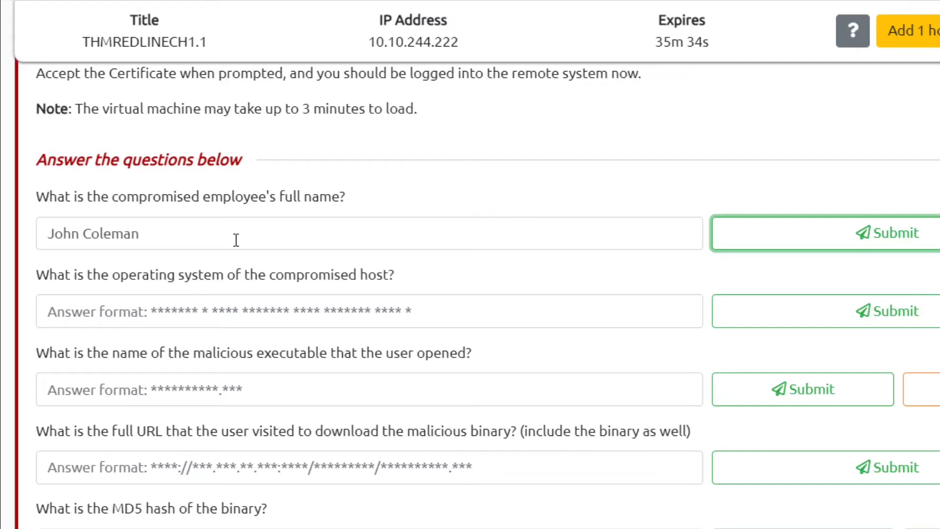
key(Return)
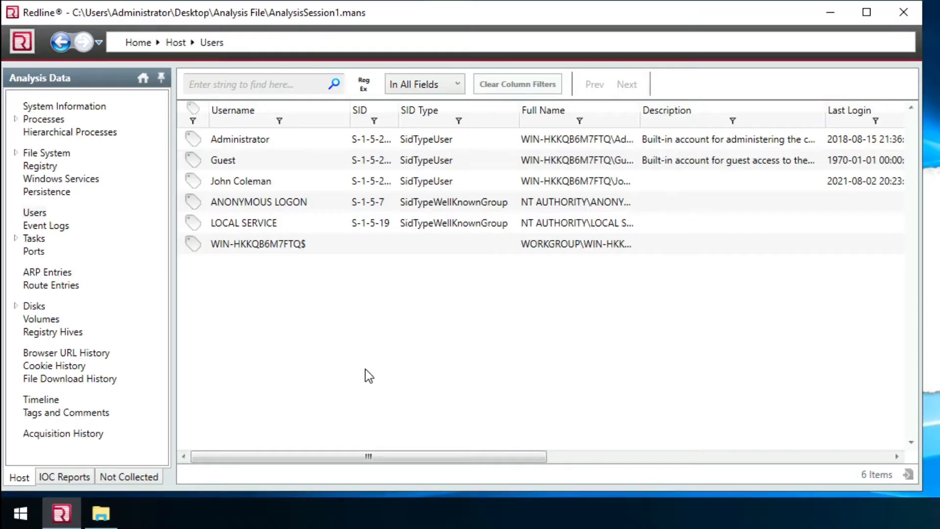
- Open System Information, copy the machine name, and review the operating-system question
click(74, 110)
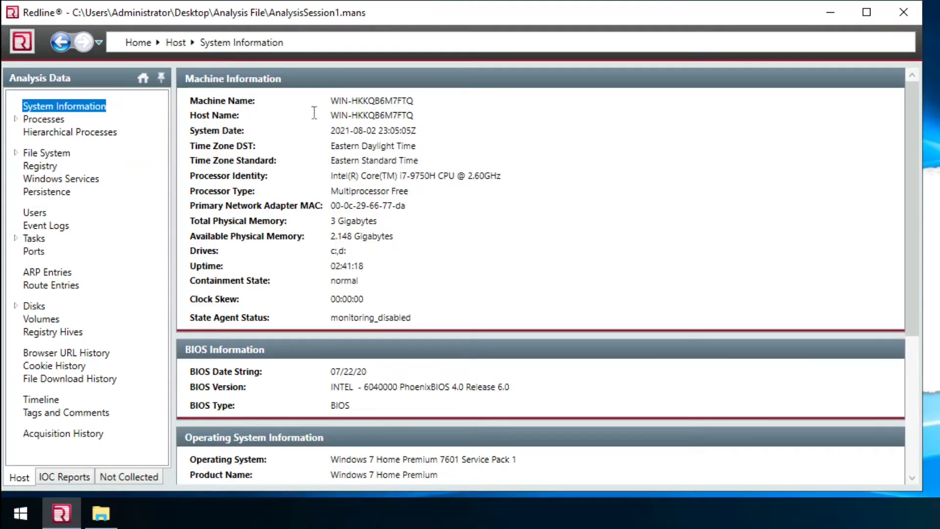
drag(333, 100, 415, 99)
right_click(412, 98)
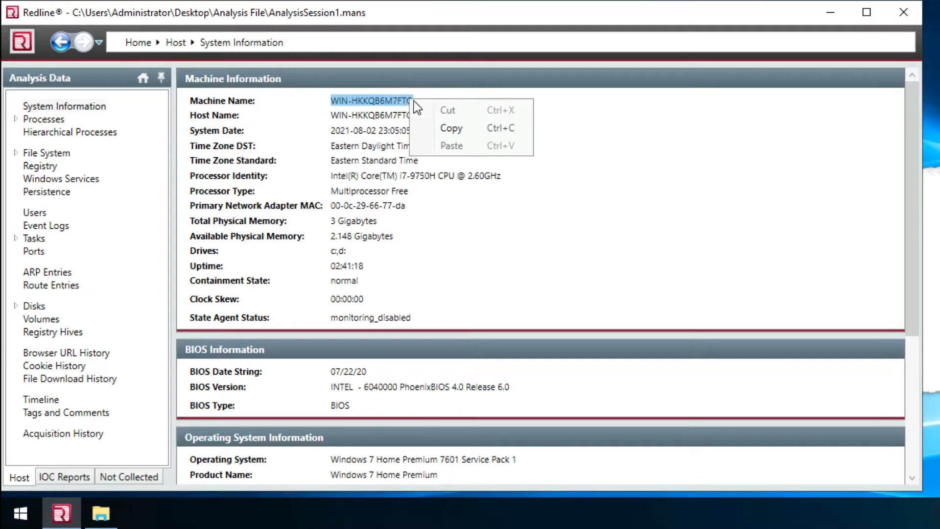
click(437, 129)
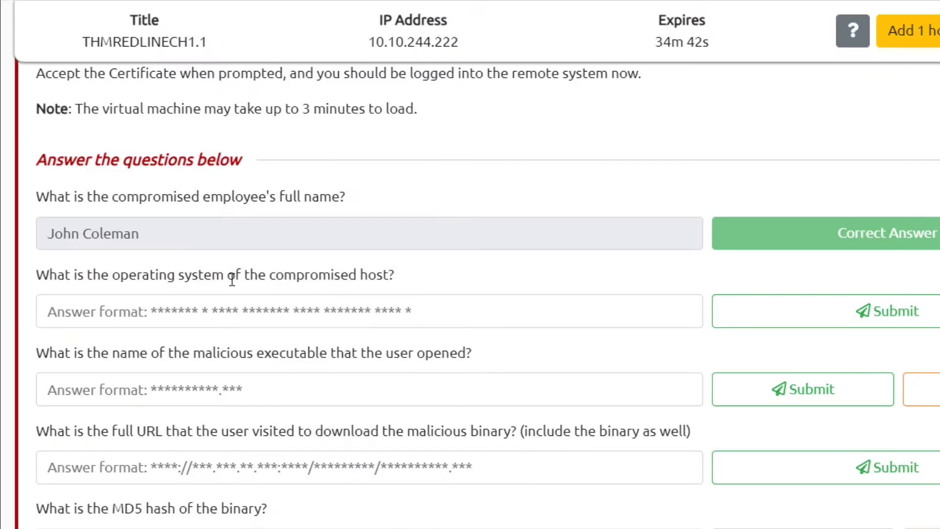
click(219, 310)
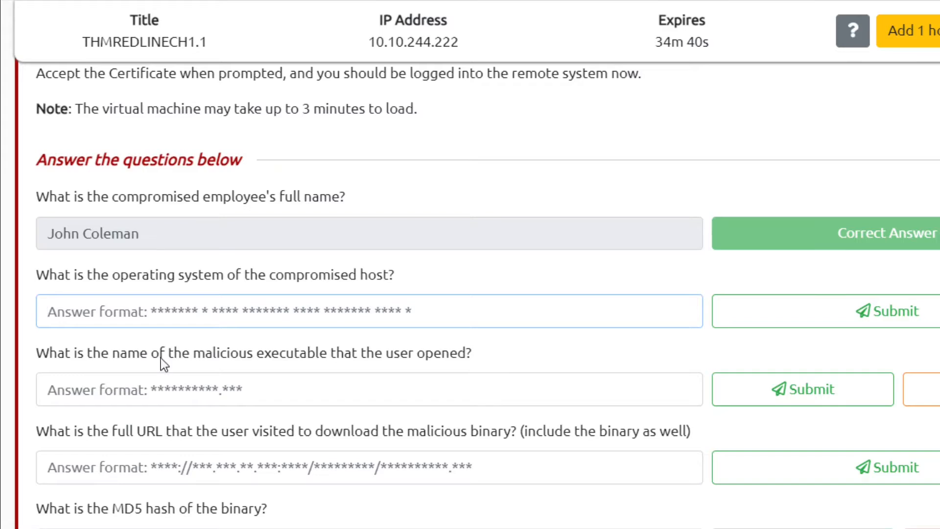
drag(112, 274, 224, 319)
click(233, 322)
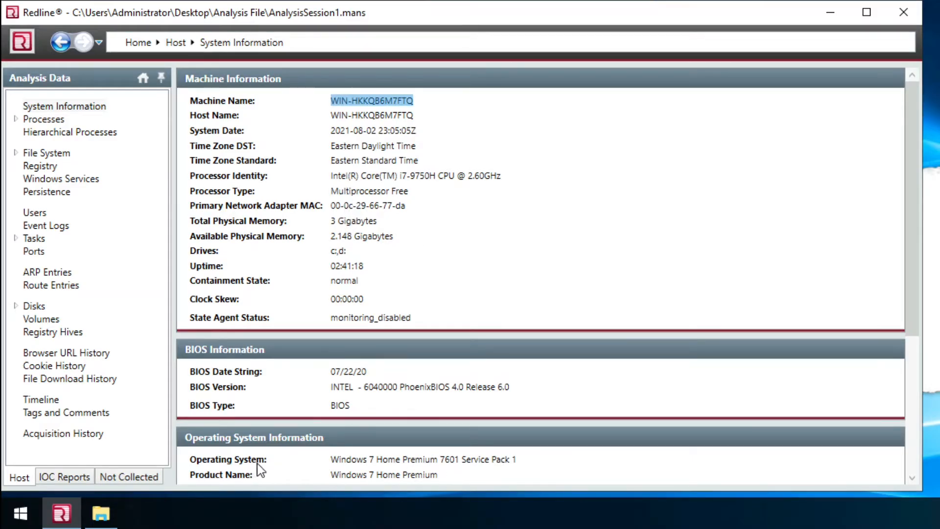
click(325, 463)
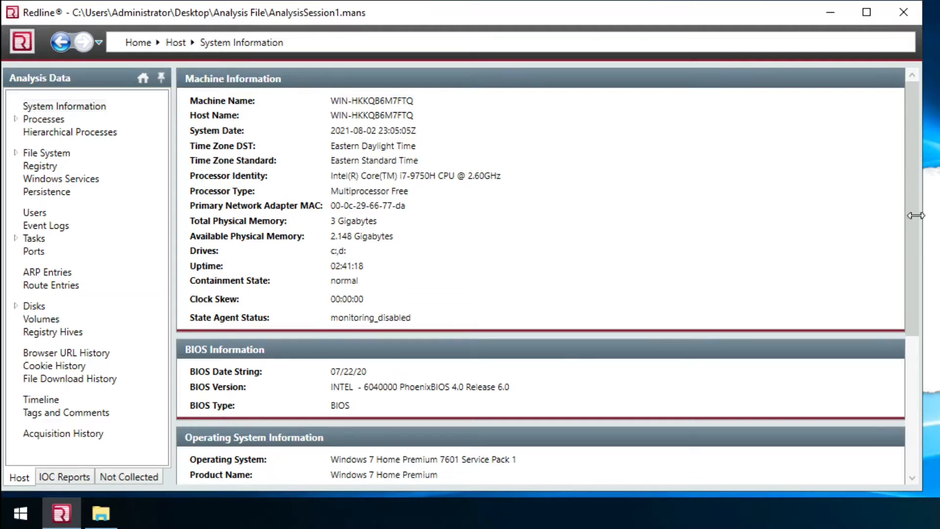
- Copy the OS value Windows 7 Home Premium 7601 Service Pack 1 from Redline
drag(910, 267, 909, 371)
drag(516, 261, 329, 262)
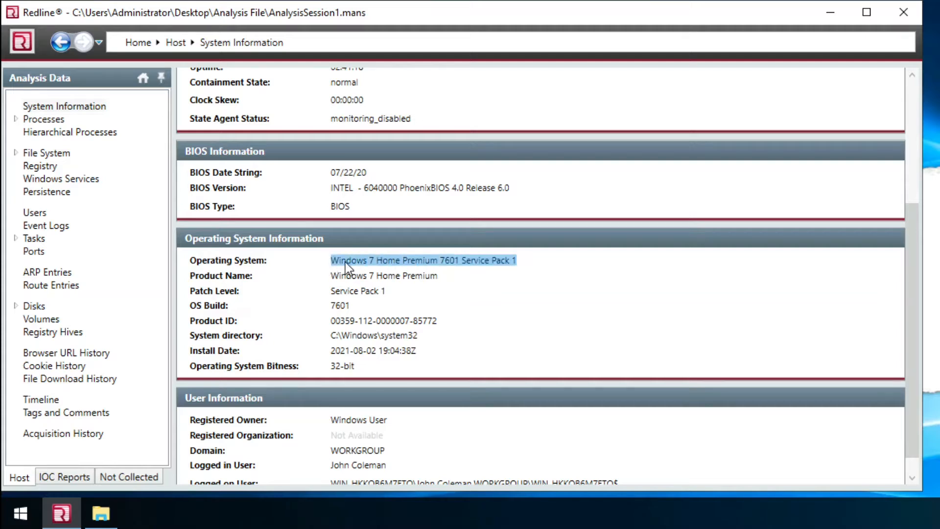
right_click(345, 260)
click(372, 289)
click(159, 1)
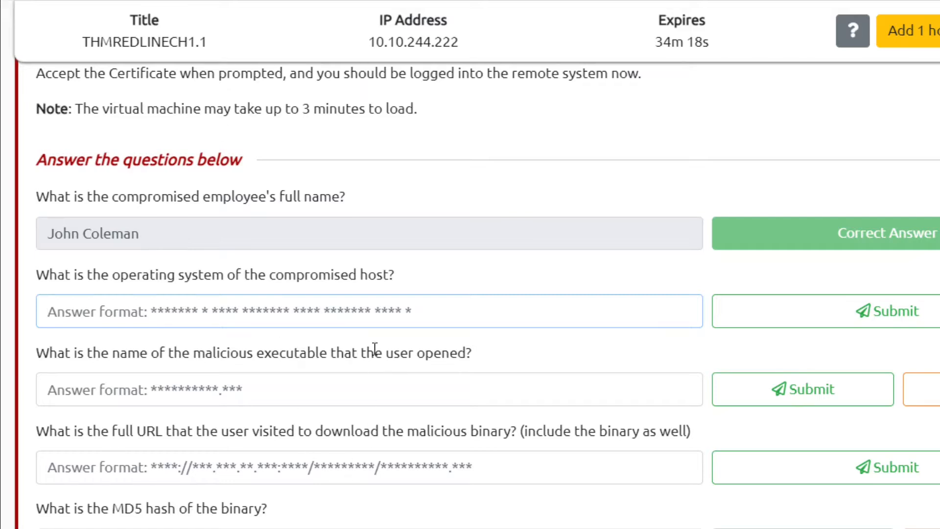
- Paste Windows 7 Home Premium 7601 Service Pack 1 as the OS answer and submit
key(ctrl+v)
click(745, 311)
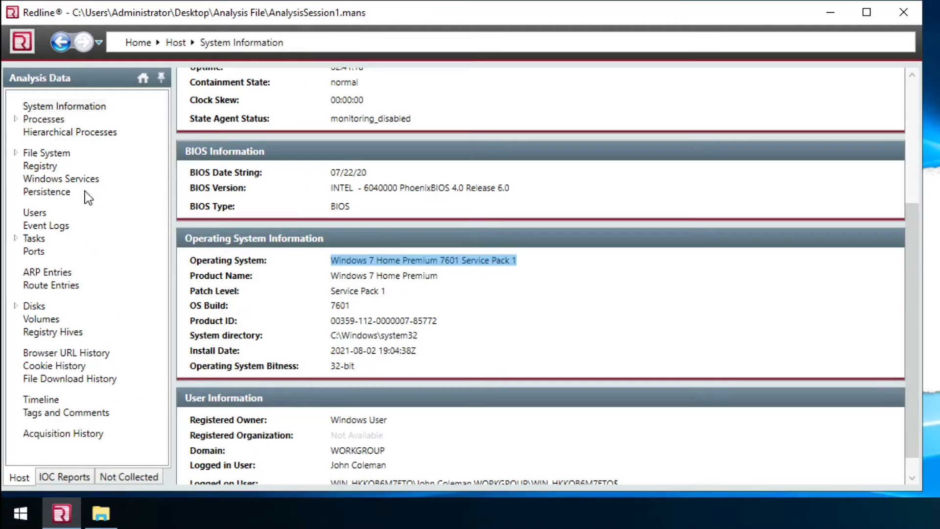
- Open the host's Timeline and read the malicious-executable question
click(49, 402)
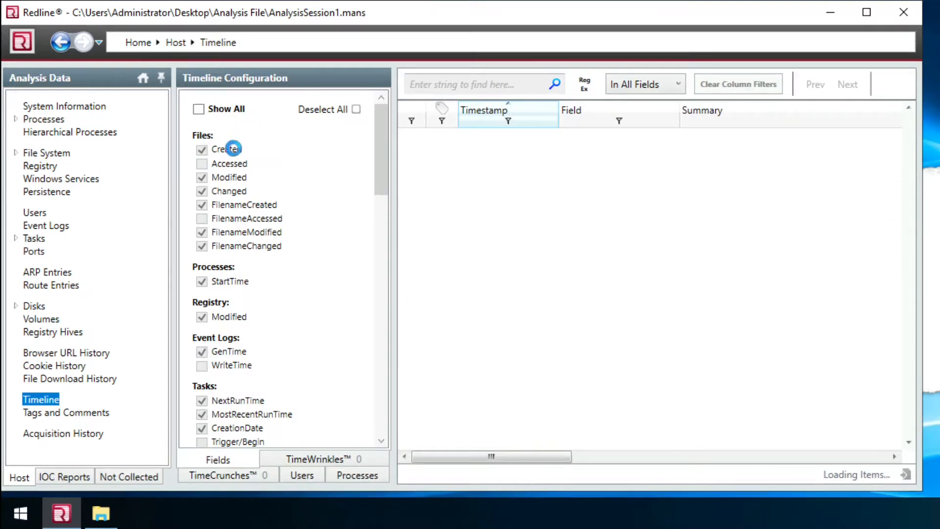
drag(383, 164, 392, 110)
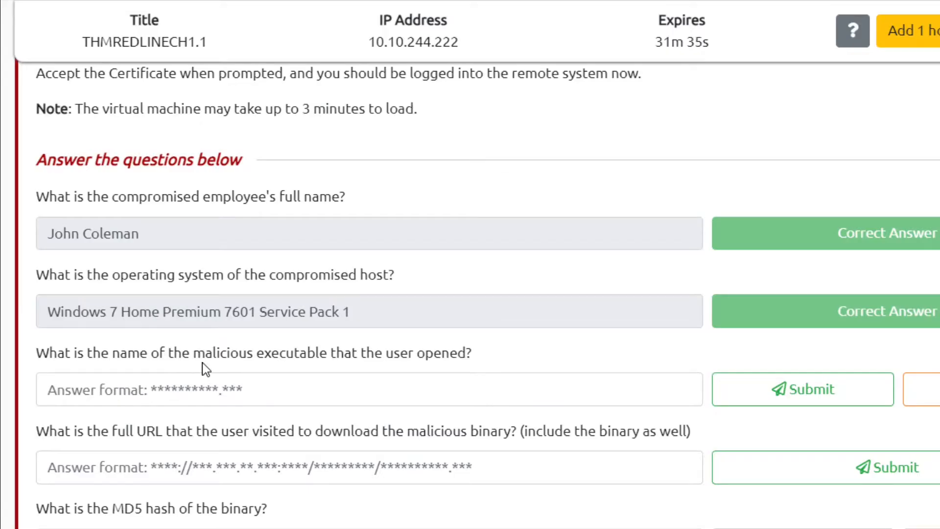
drag(204, 354, 330, 355)
double_click(321, 353)
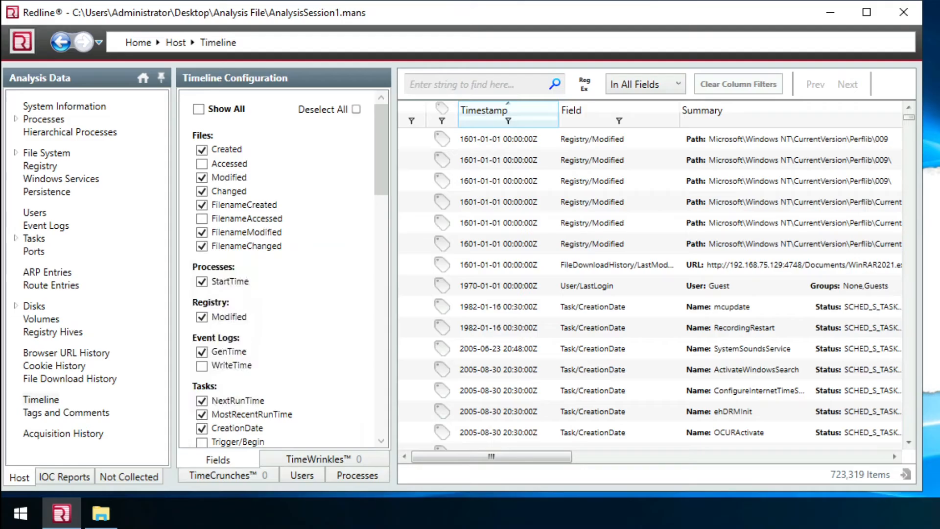
- Open the file-download entry's details and copy WinRAR2021.exe from its Source URL
click(531, 267)
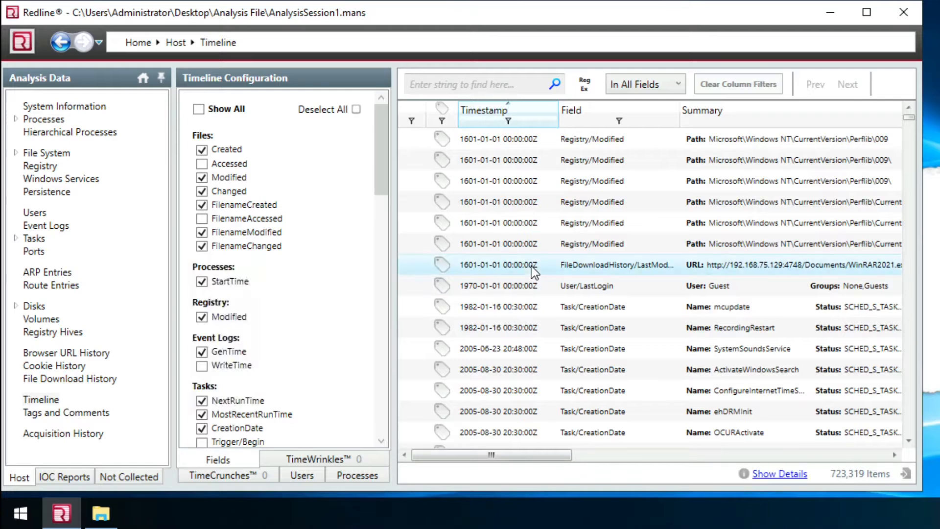
click(779, 474)
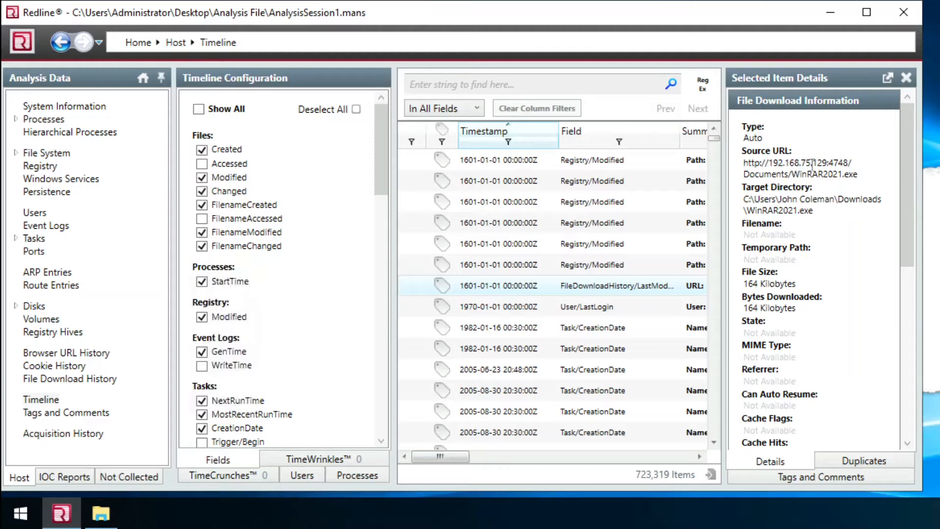
drag(794, 177, 849, 178)
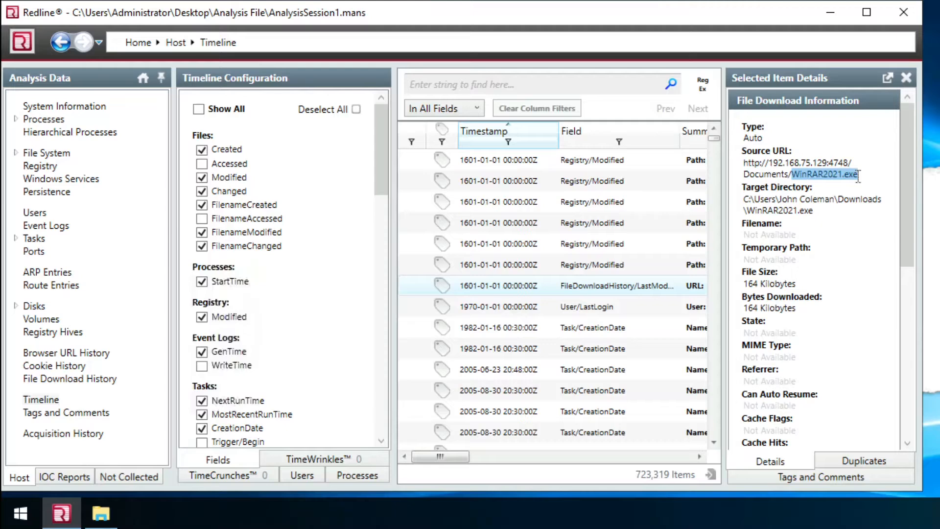
right_click(851, 185)
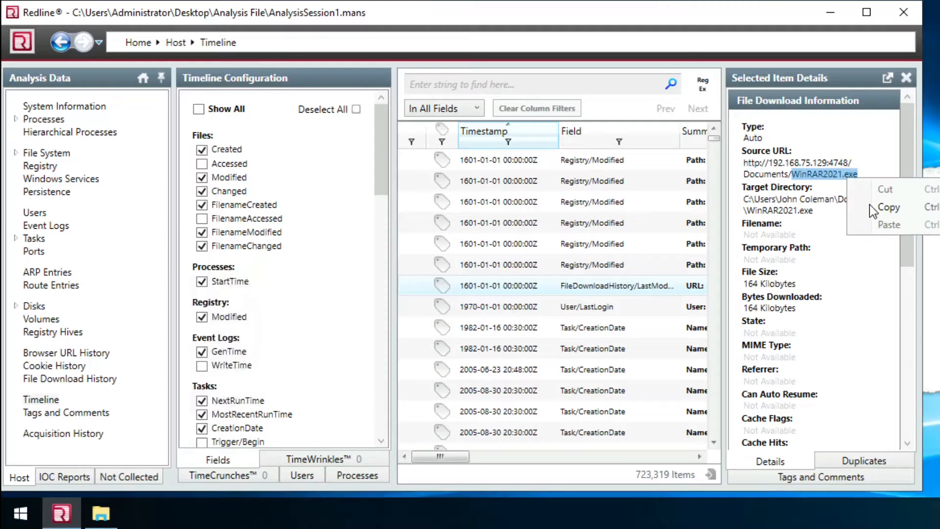
click(872, 206)
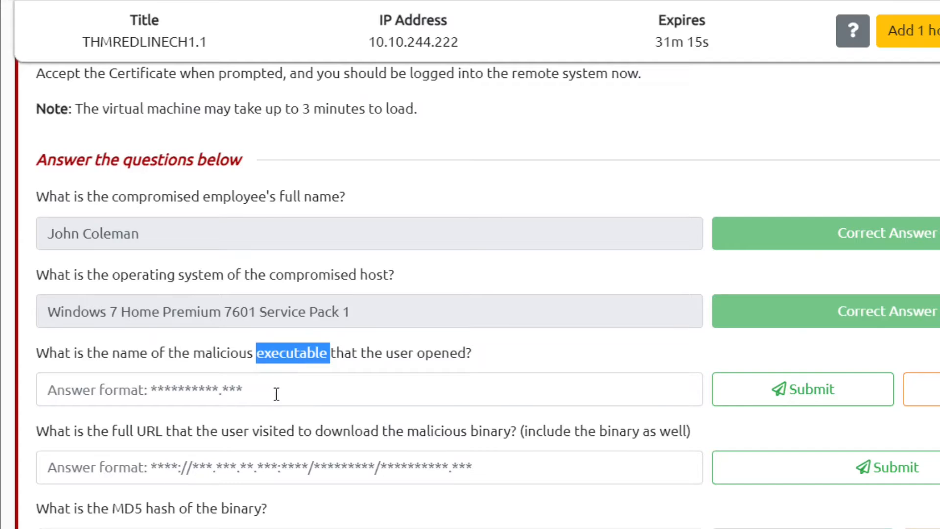
- Paste WinRAR2021.exe as the malicious executable answer and submit
click(276, 393)
key(ctrl+v)
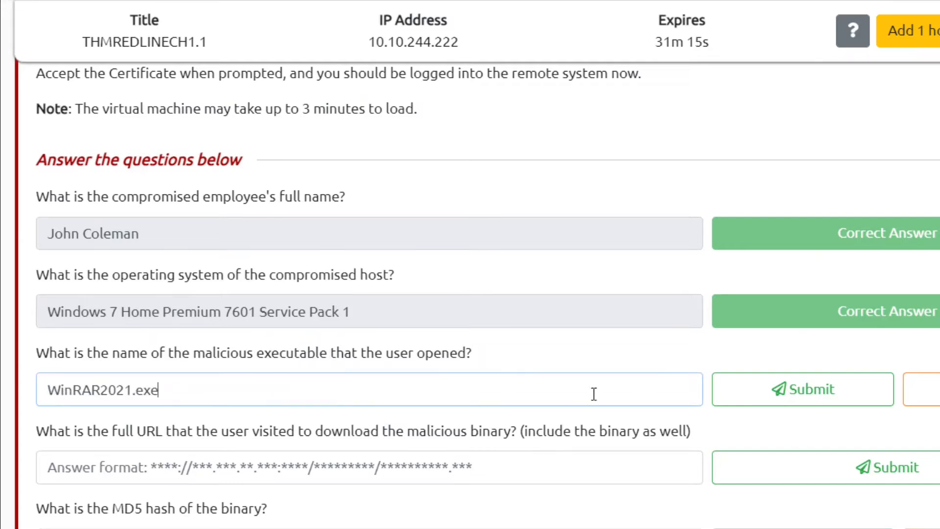
click(715, 392)
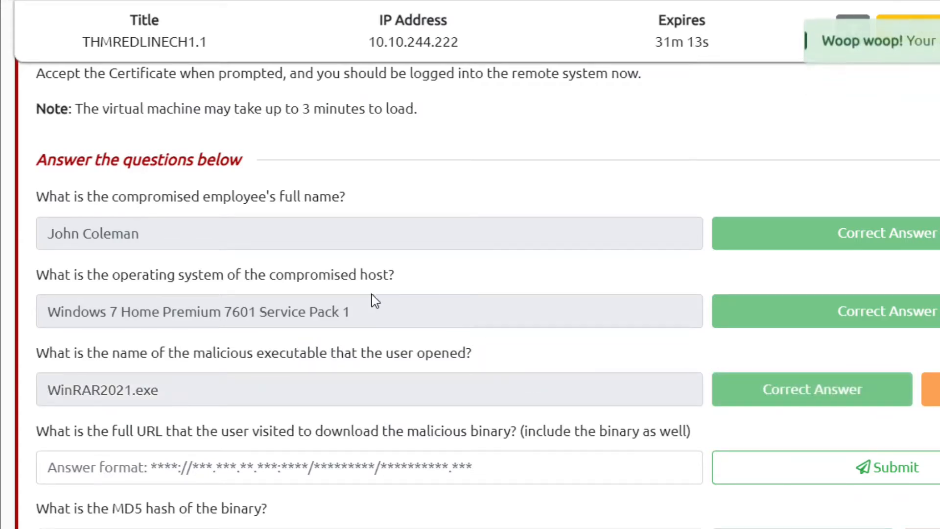
scroll(376, 300, down, 3)
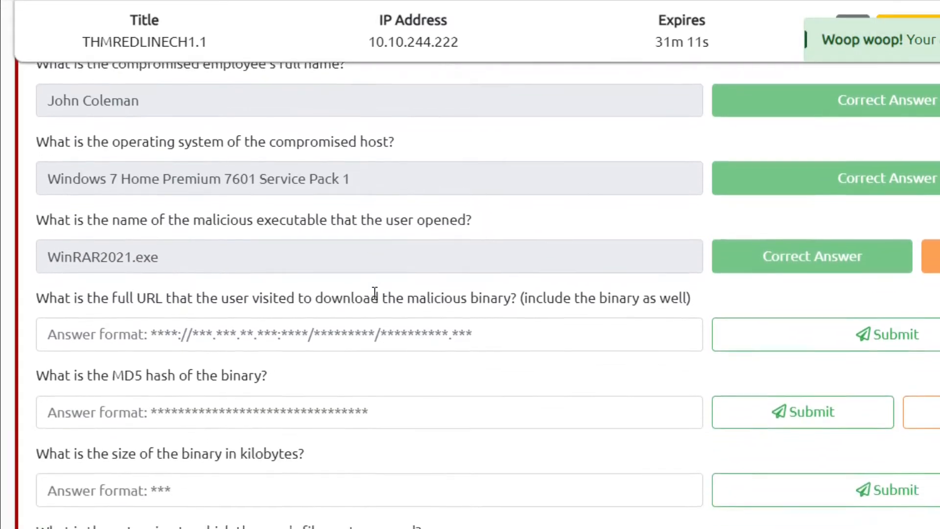
scroll(375, 294, down, 1)
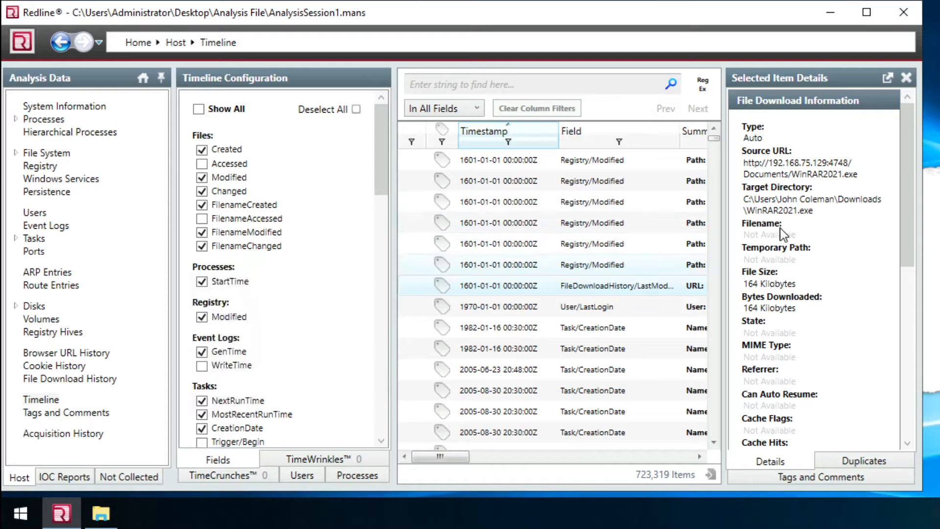
drag(860, 174, 742, 168)
right_click(757, 161)
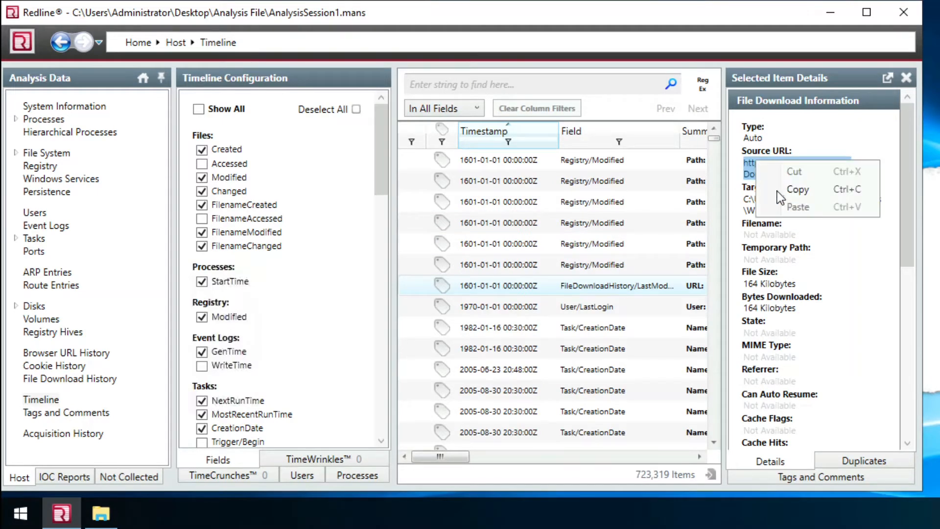
click(783, 188)
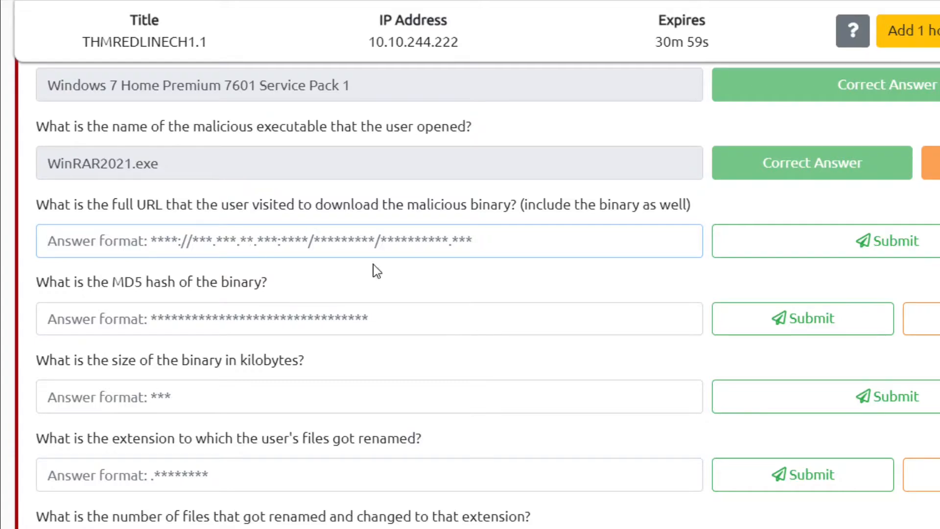
key(ctrl+v)
key(Return)
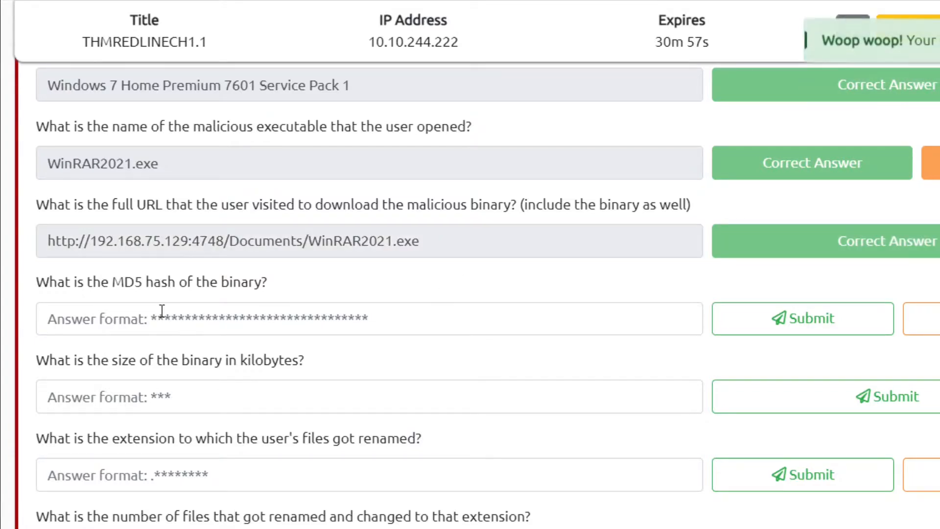
click(210, 315)
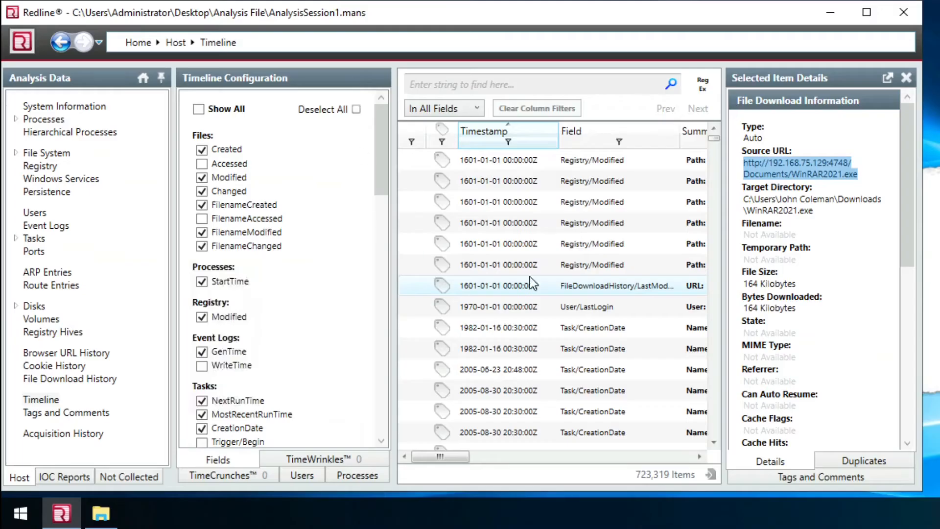
drag(906, 179, 895, 340)
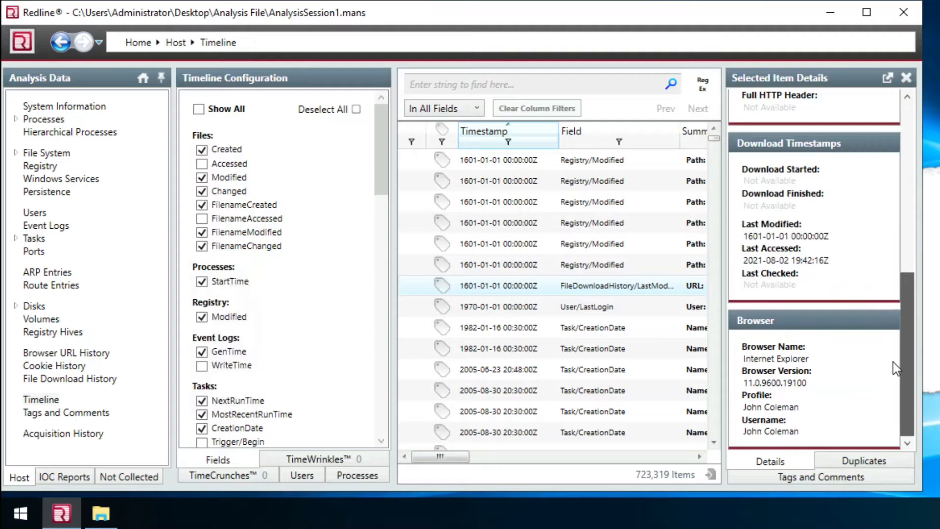
drag(908, 250, 904, 89)
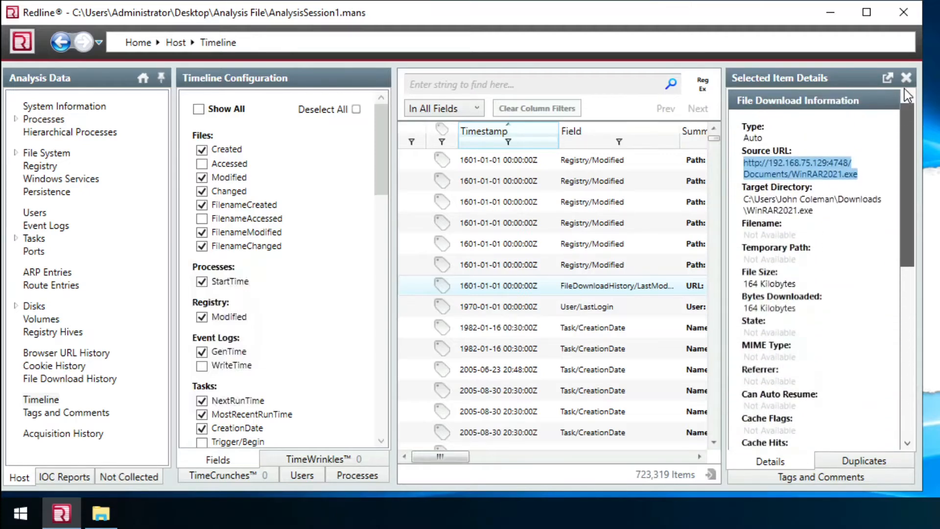
right_click(530, 285)
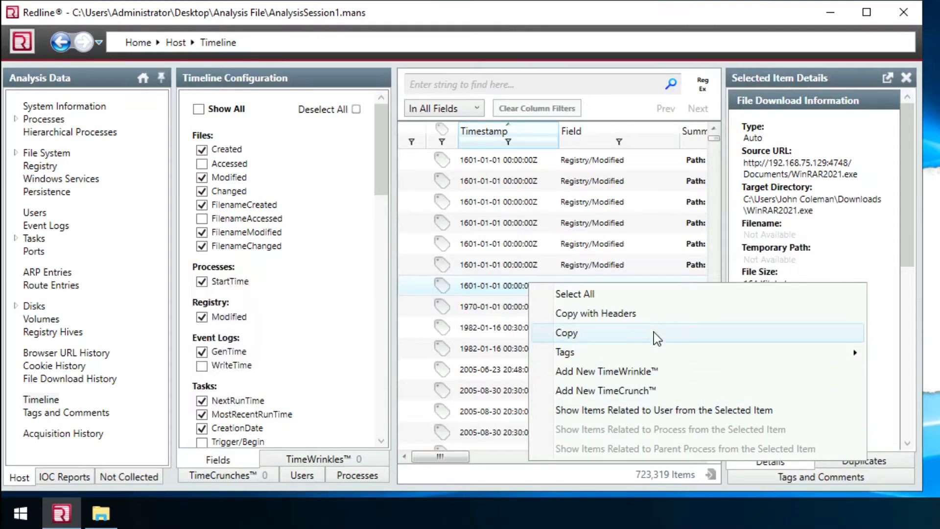
mouse_move(659, 356)
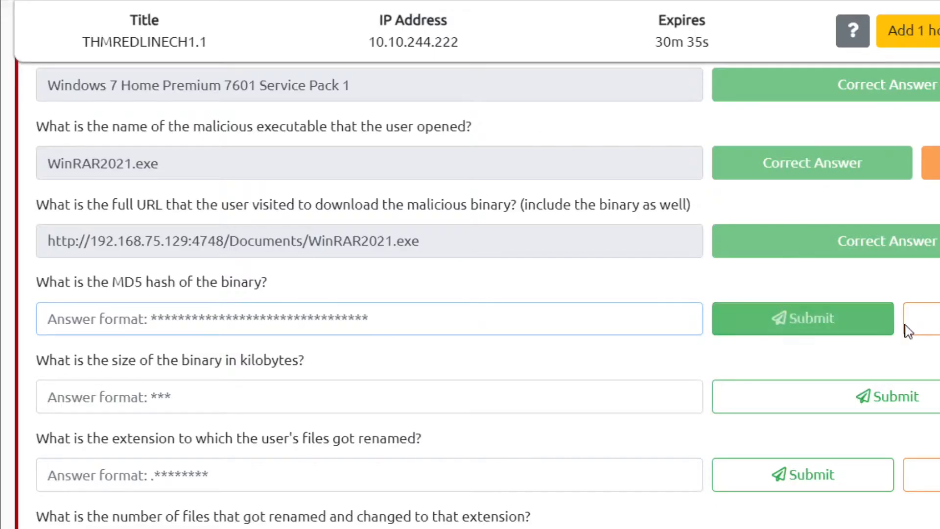
click(920, 319)
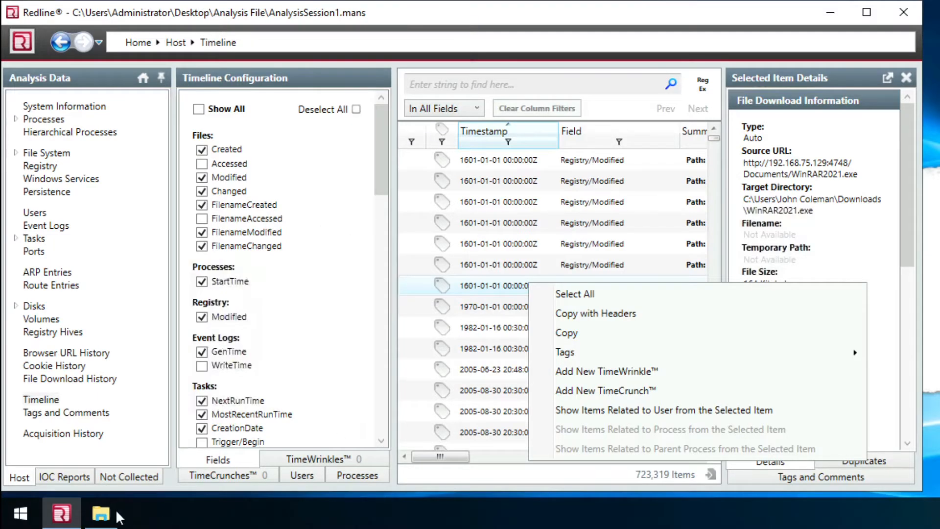
- Browse the empty Downloads folder and C:\Users in File Explorer, then minimise Explorer
click(101, 513)
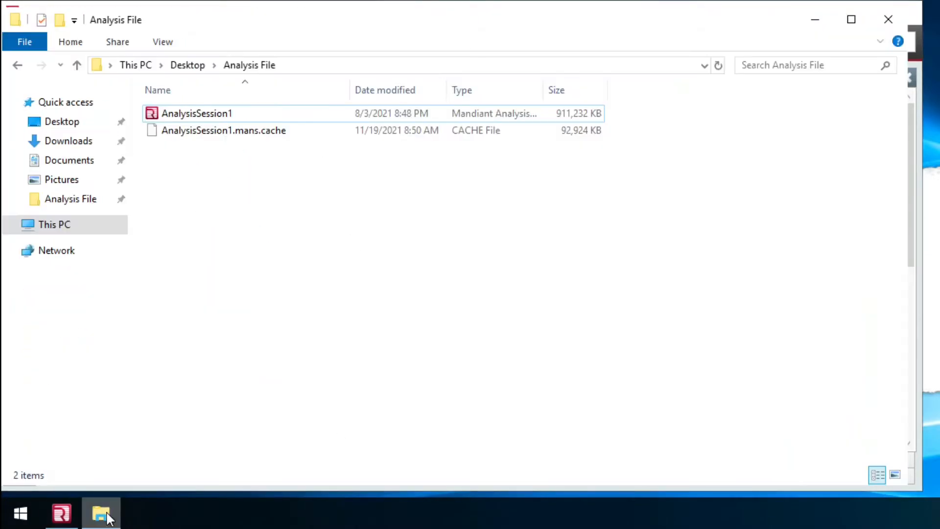
click(61, 142)
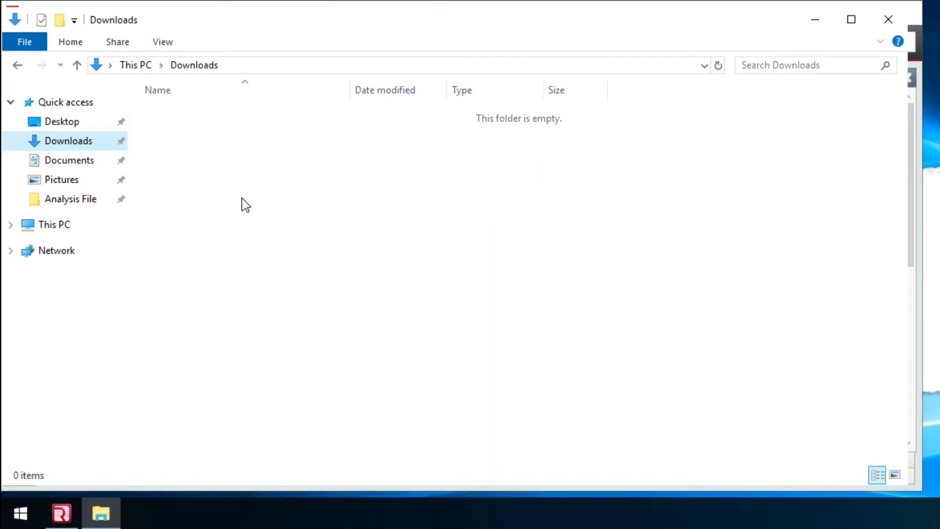
click(62, 228)
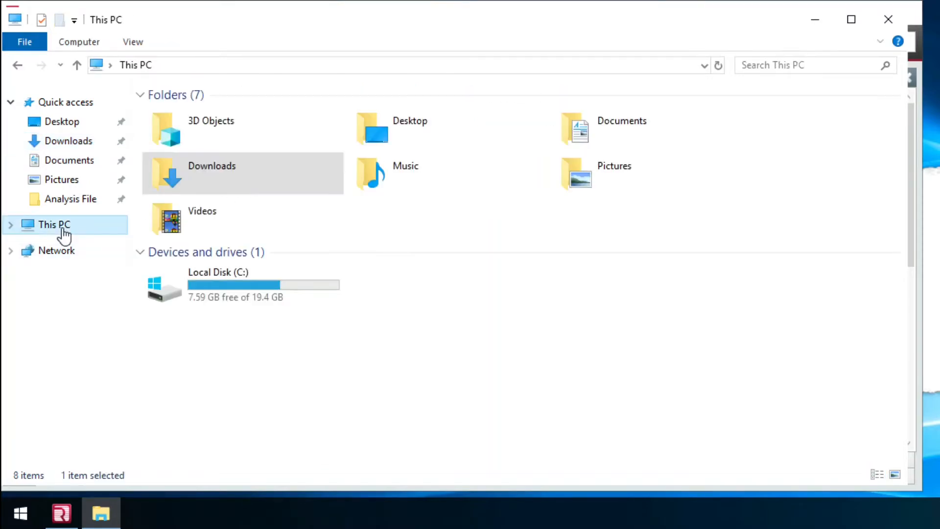
double_click(203, 296)
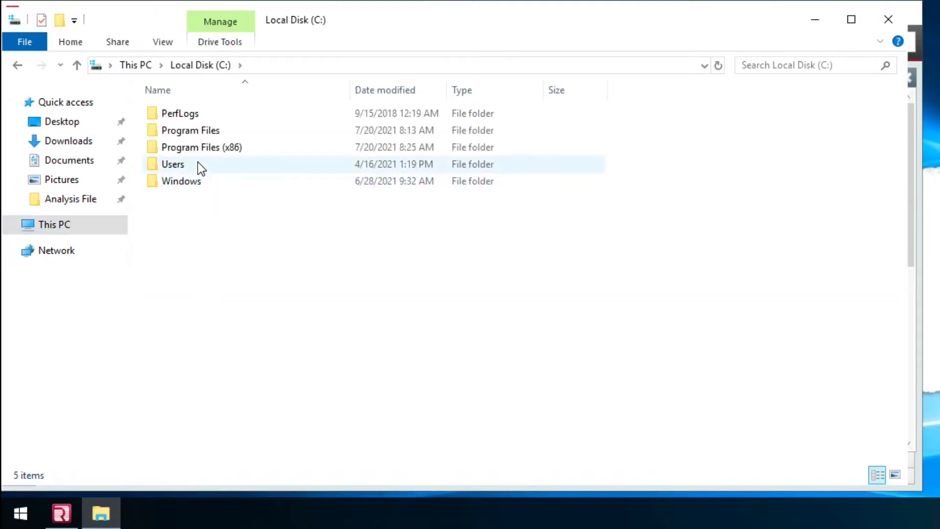
double_click(199, 167)
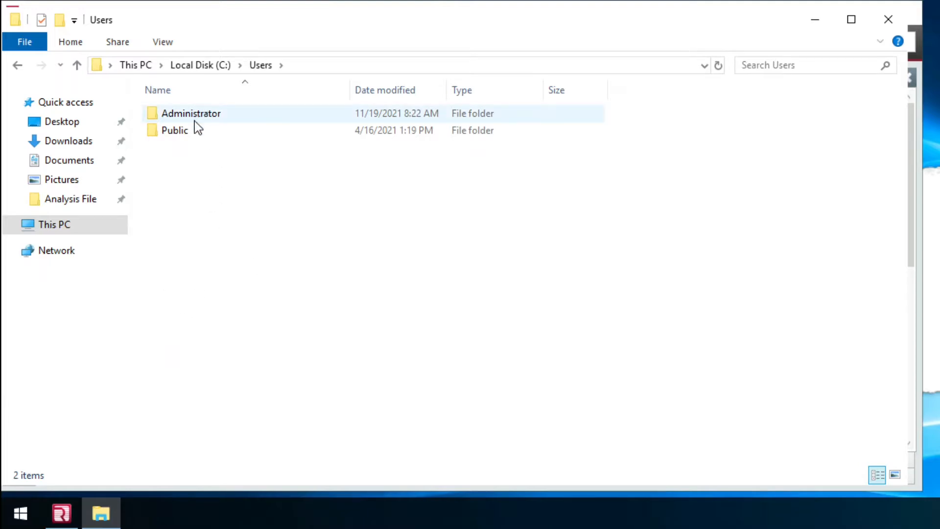
click(101, 520)
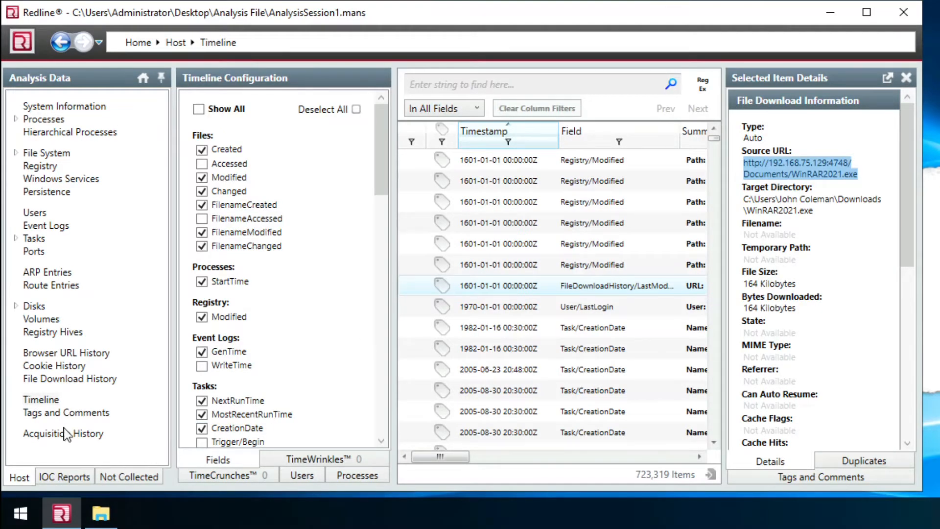
- Expand File System and Disks and show Partitions, including the 59.998 GB NTFS partition
click(14, 153)
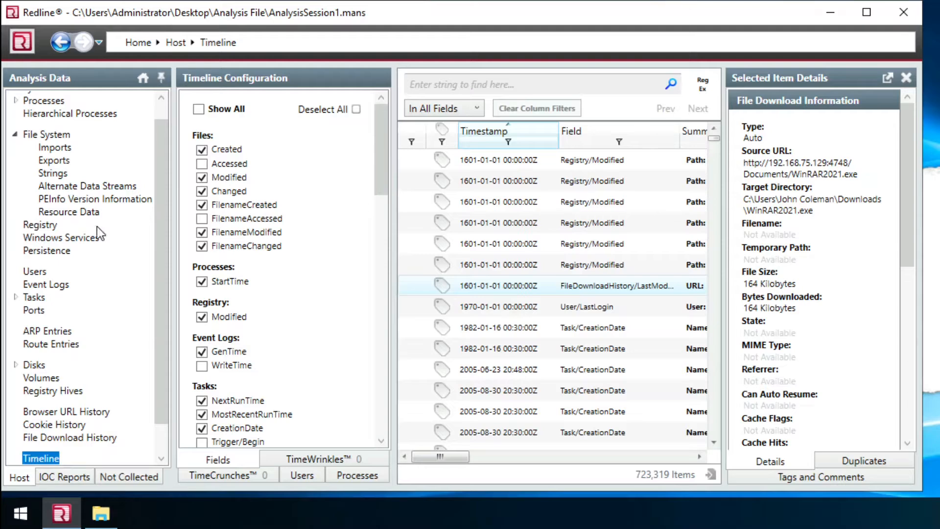
drag(162, 192, 157, 263)
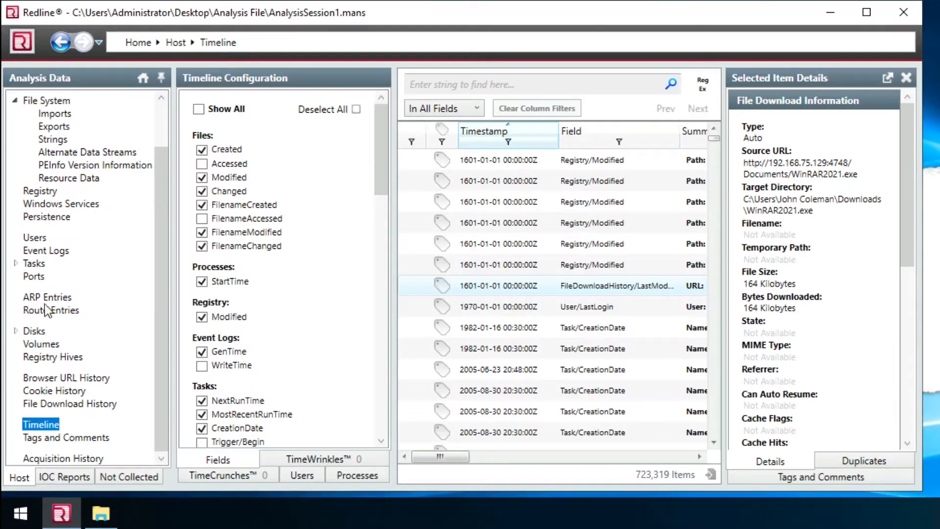
click(16, 332)
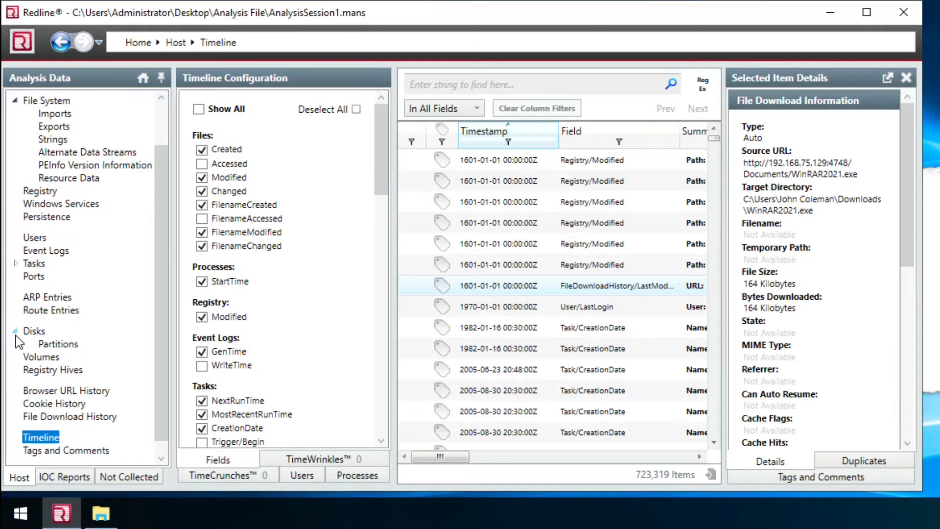
click(72, 350)
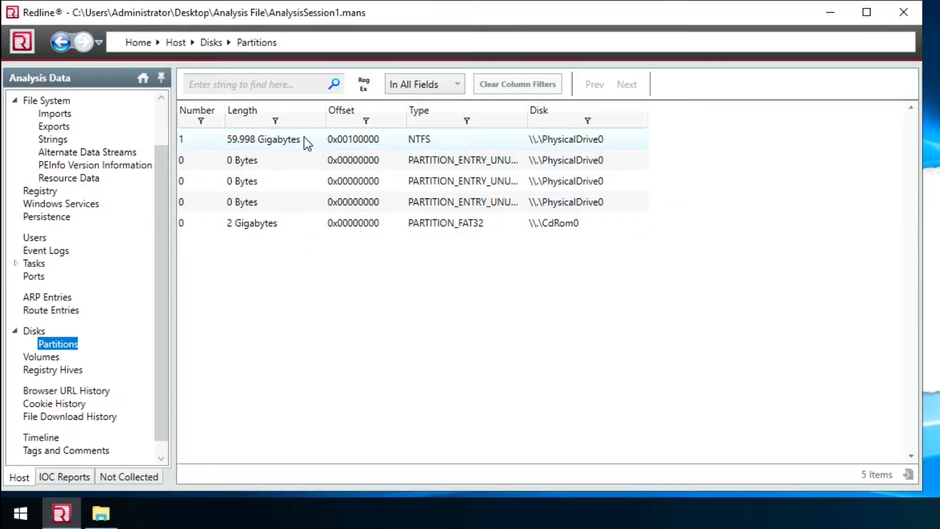
mouse_move(304, 139)
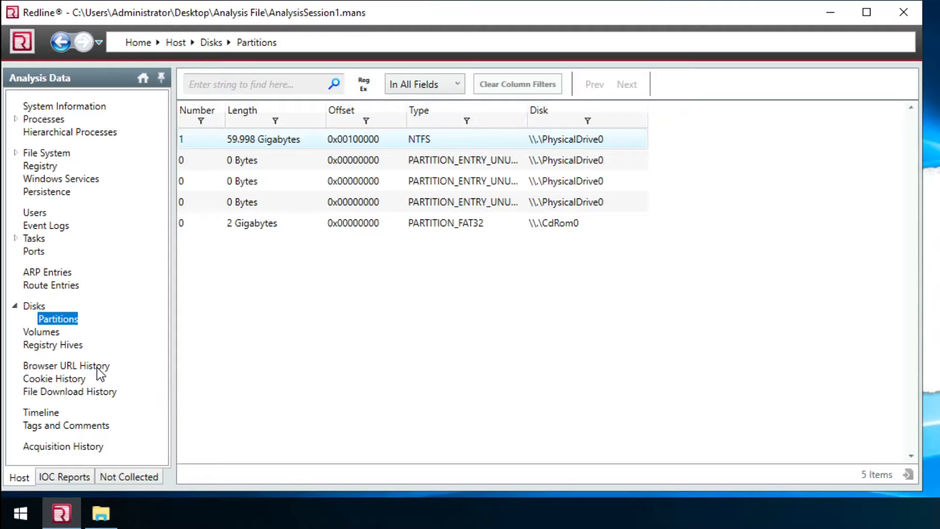
- Open WinRAR2021.exe's File Download History record with the full Source URL, then go to File System
click(53, 395)
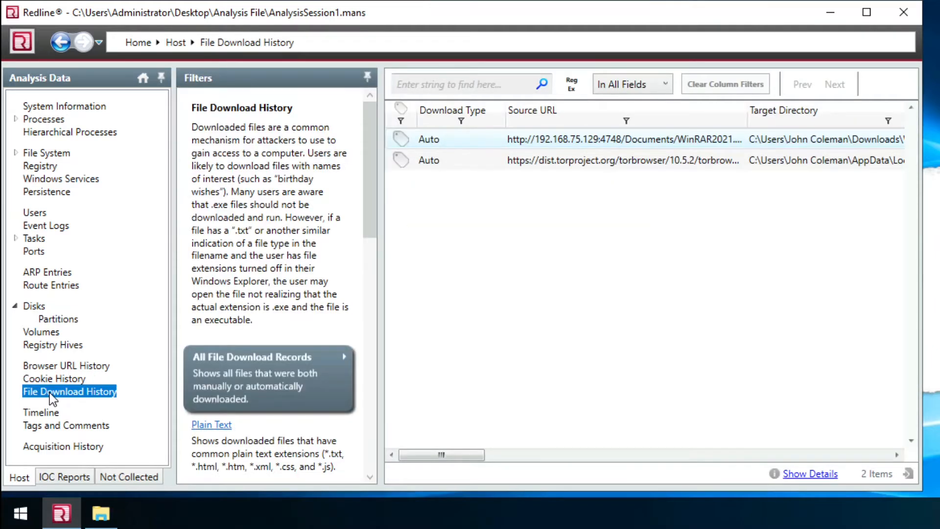
click(470, 142)
drag(748, 115, 788, 117)
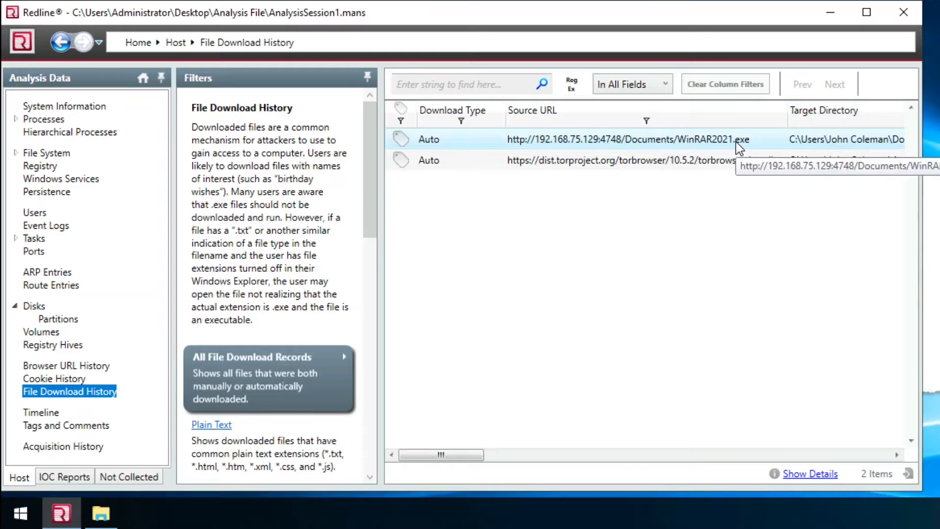
double_click(738, 142)
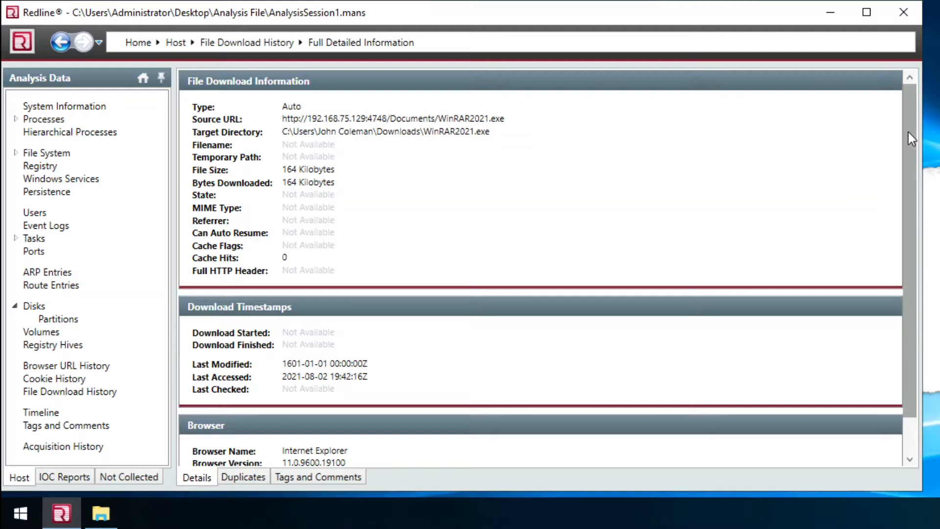
scroll(900, 214, down, 2)
scroll(882, 98, up, 2)
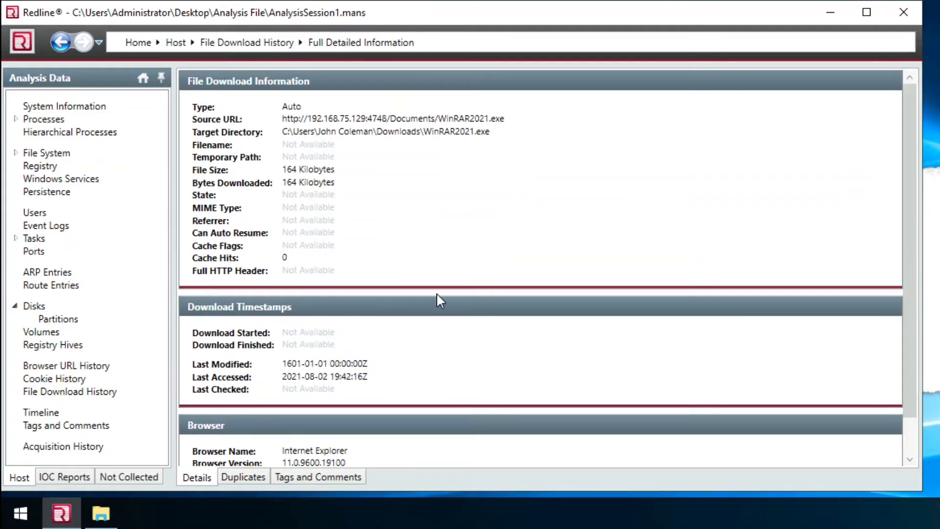
click(48, 156)
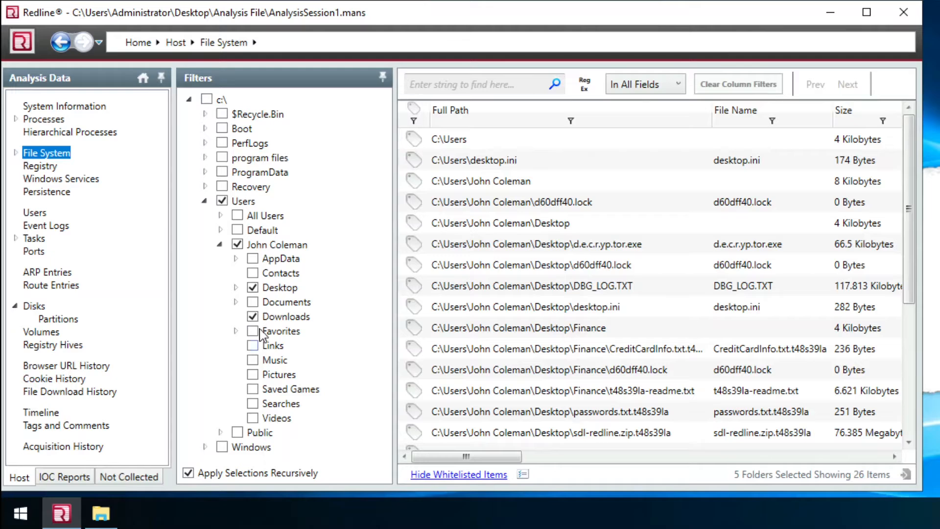
- Open WinRAR2021.exe's file details and copy its MD5 hash 890a58f200dfff23165df9e1b088e58f
click(253, 289)
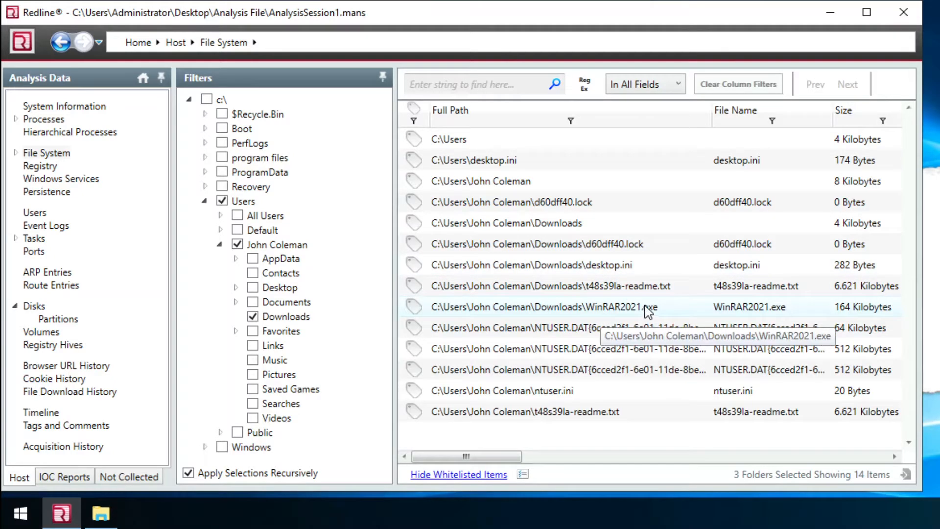
click(536, 309)
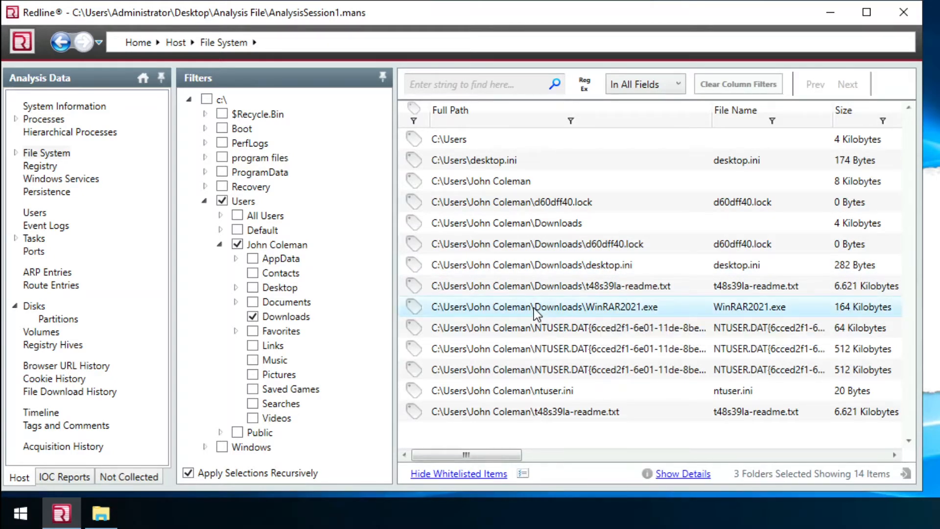
double_click(535, 310)
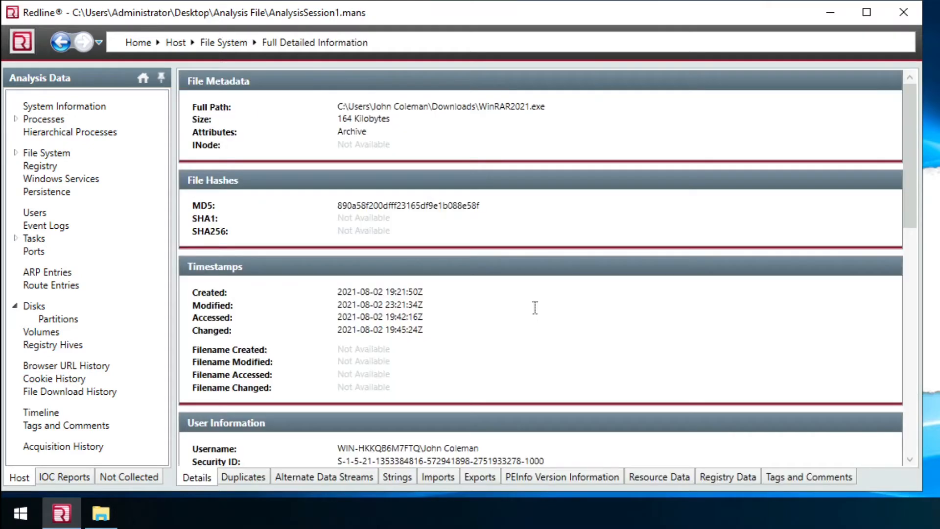
double_click(392, 205)
right_click(394, 204)
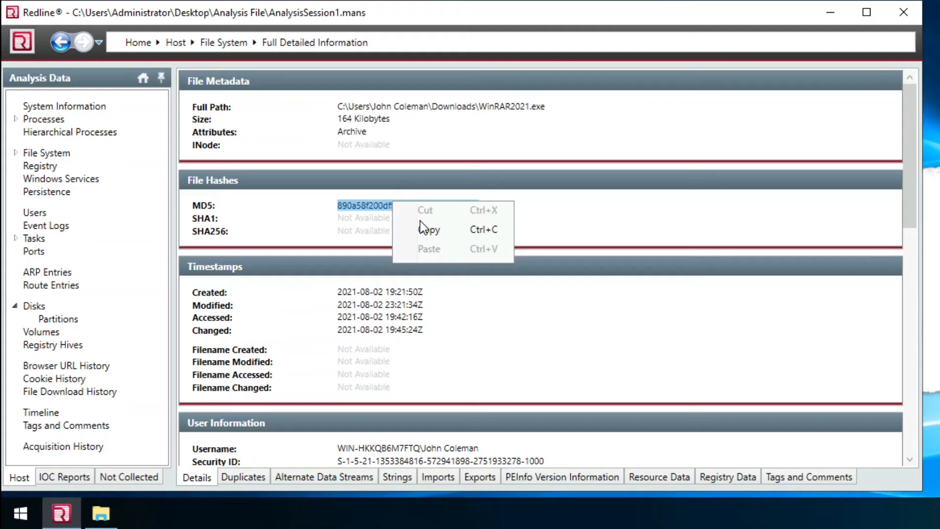
click(426, 230)
click(274, 227)
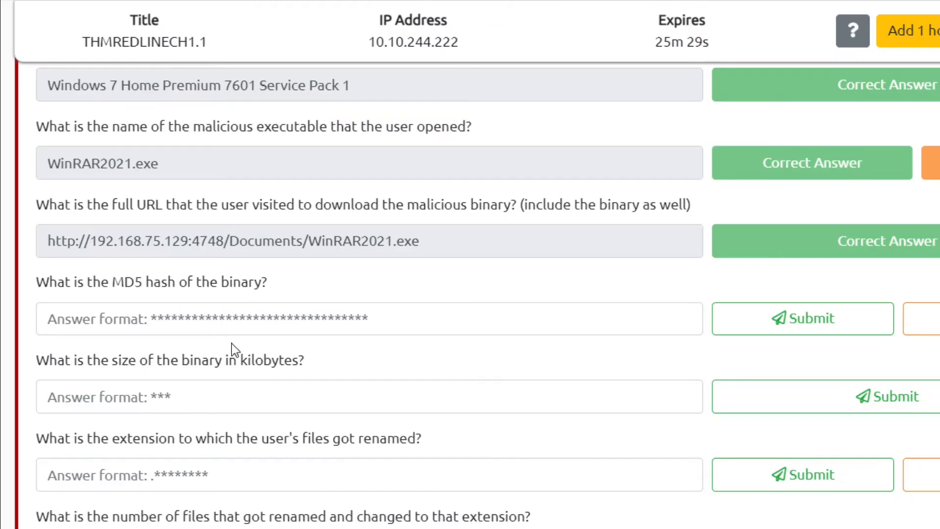
- Submit the copied MD5 hash as the binary's hash answer
click(246, 321)
key(ctrl+v)
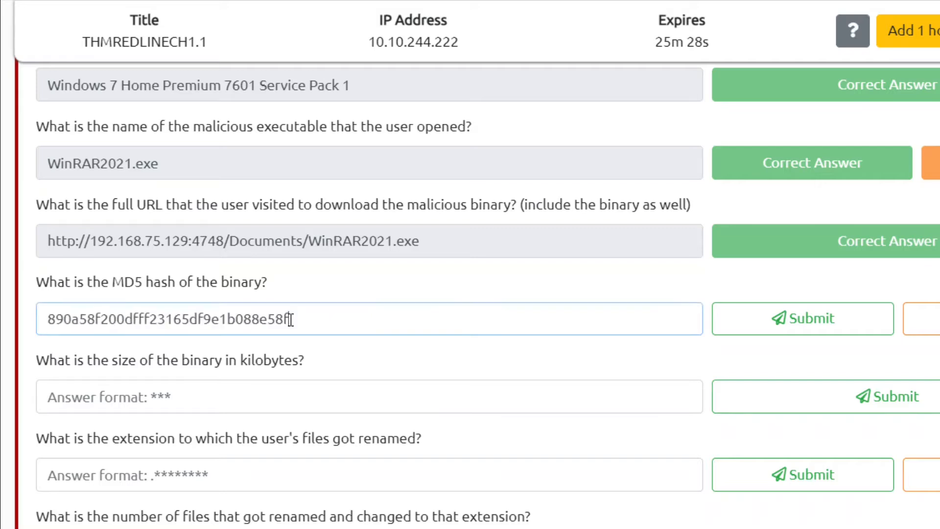
click(734, 321)
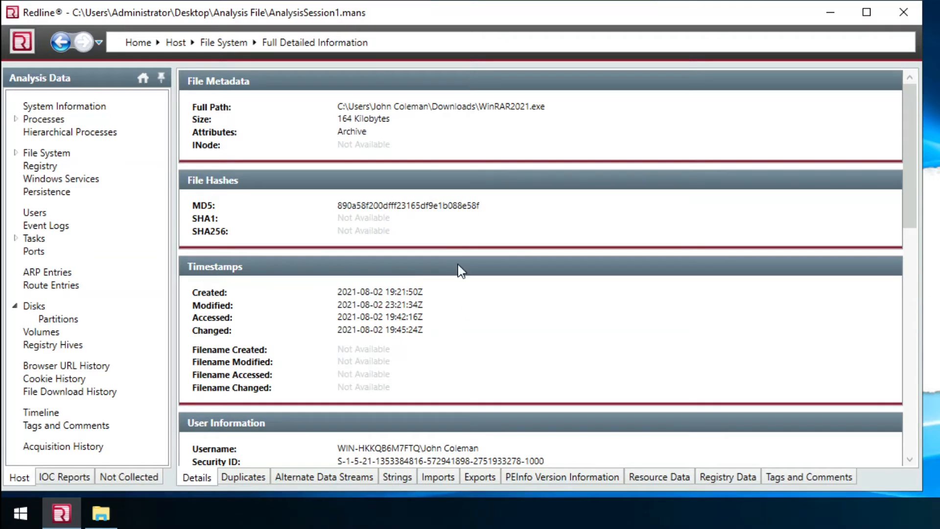
- Answer the binary size question with 164 (kilobytes)
double_click(344, 118)
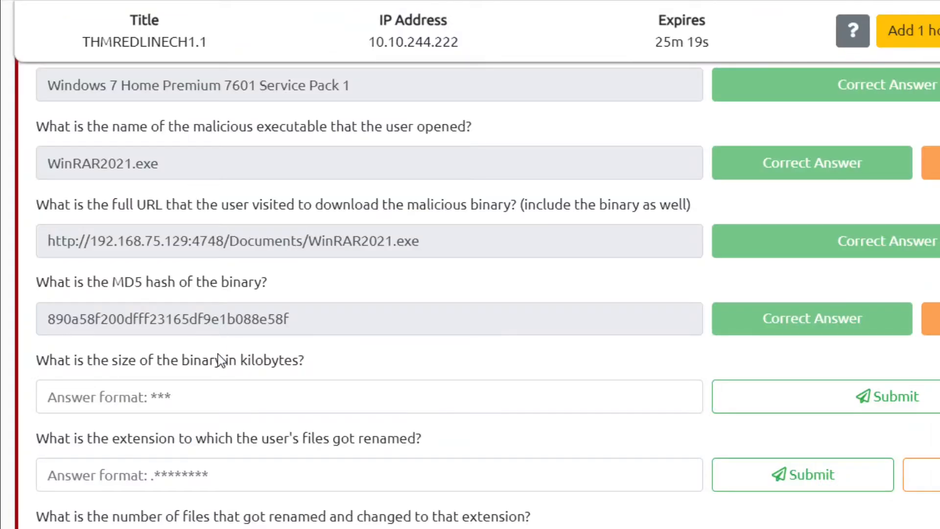
click(493, 405)
key(ctrl+v)
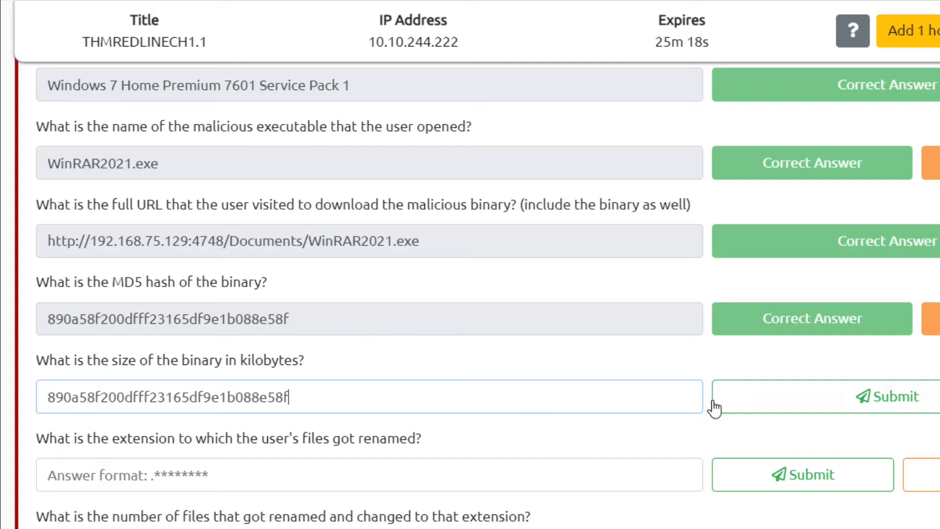
key(ctrl+a)
key(BackSpace)
text(164)
key(Return)
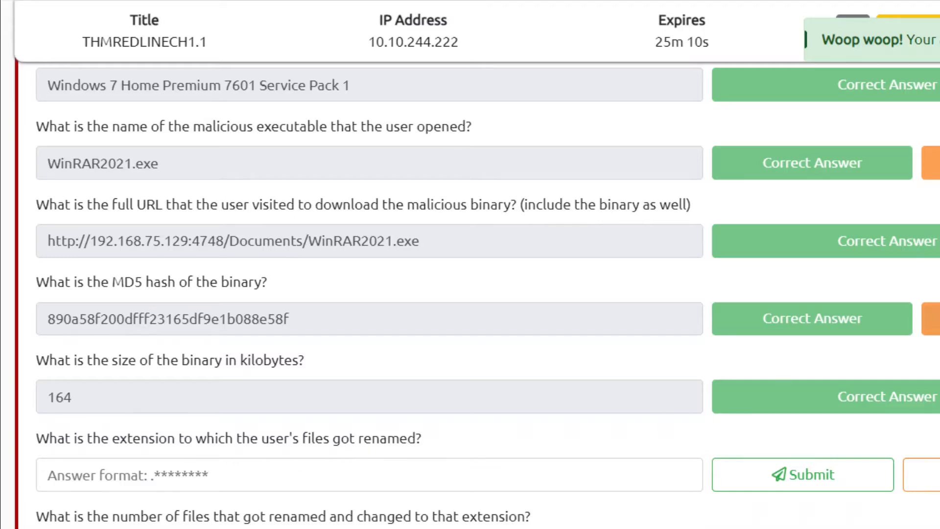
scroll(369, 293, down, 5)
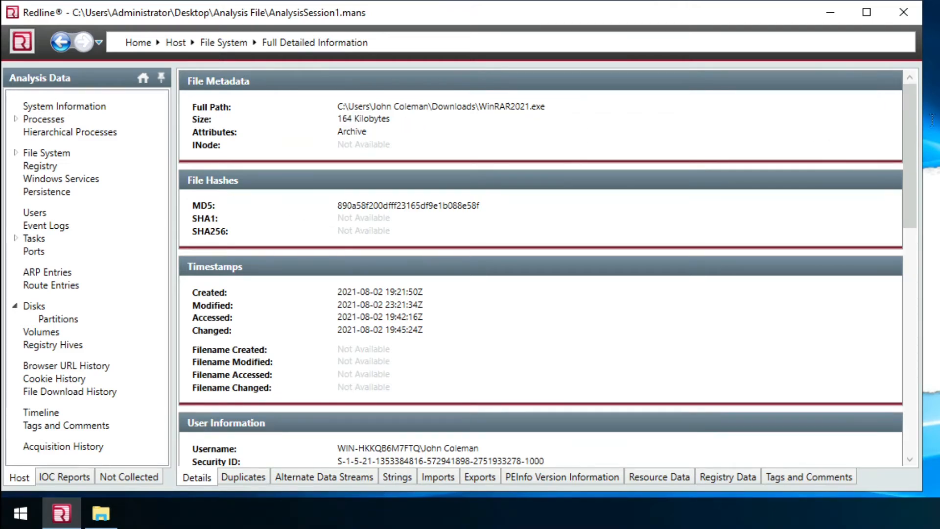
- Show the 21-item Desktop folder instead of Downloads in Redline's File System listing
scroll(918, 190, down, 4)
drag(919, 195, 918, 80)
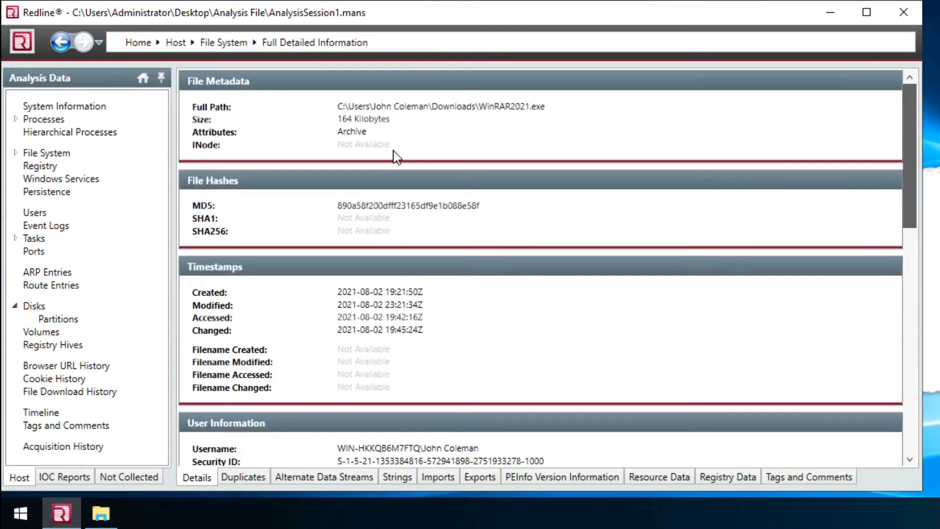
click(223, 45)
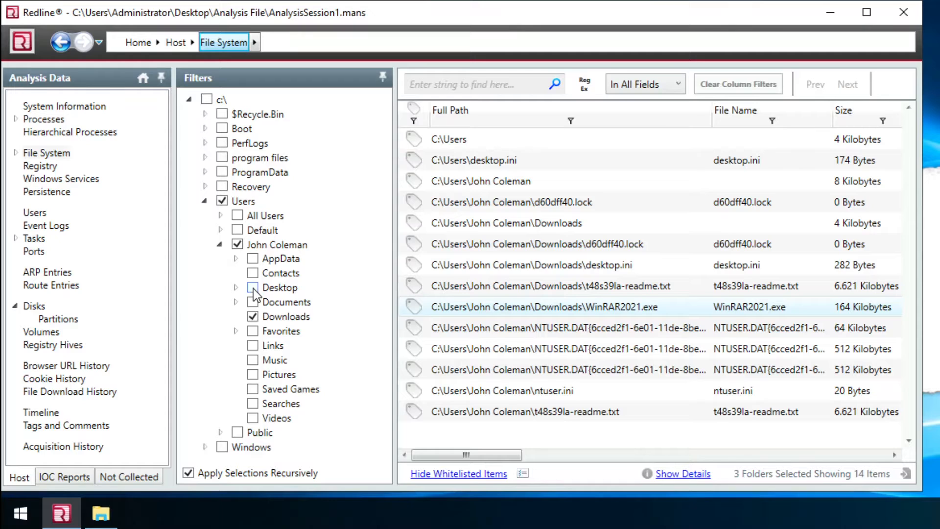
click(253, 289)
click(253, 317)
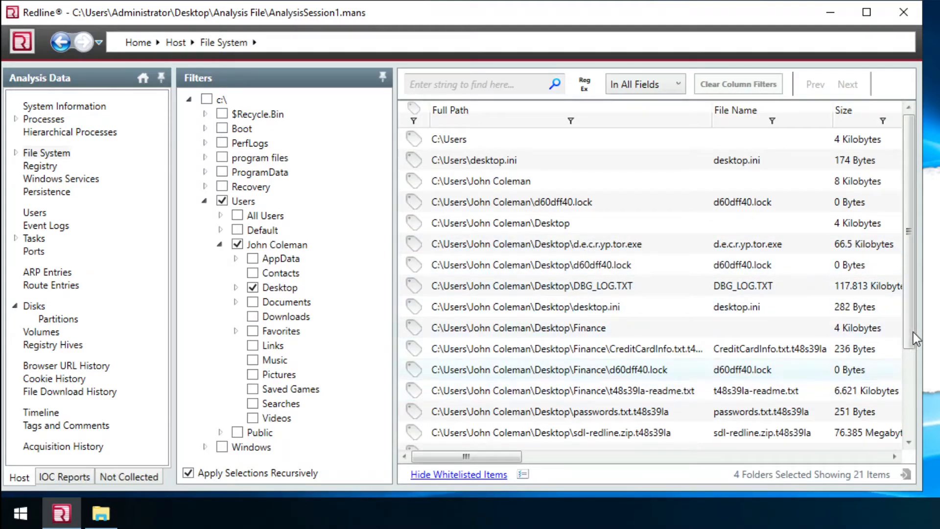
drag(908, 314, 910, 421)
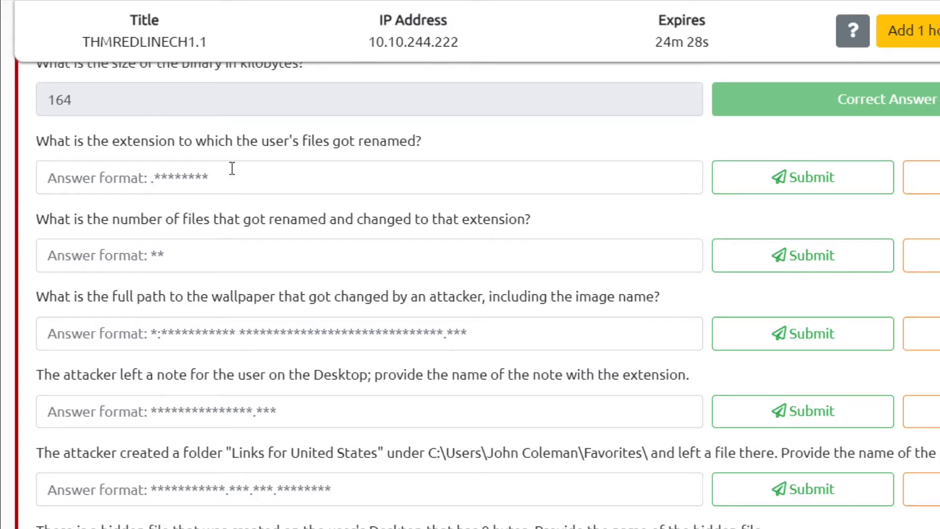
- Reveal and read the hint for the renamed-file extension question
click(176, 182)
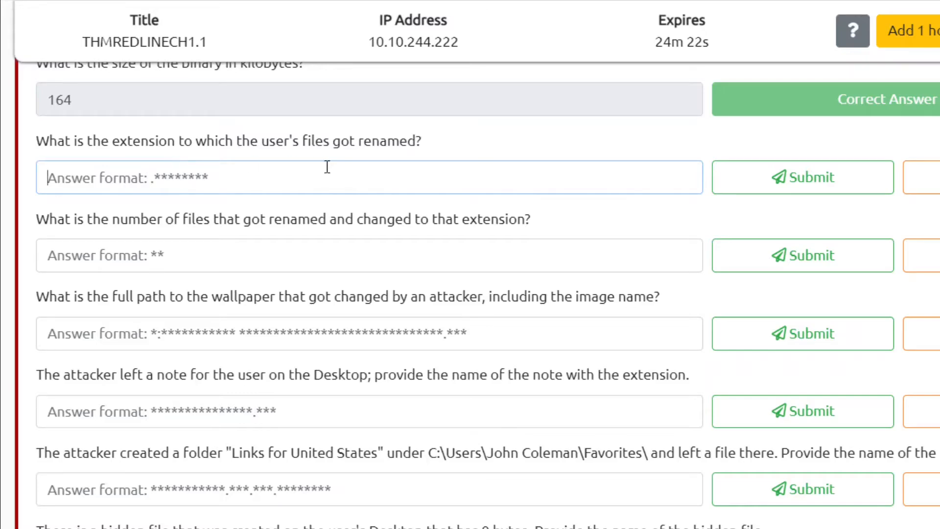
click(923, 182)
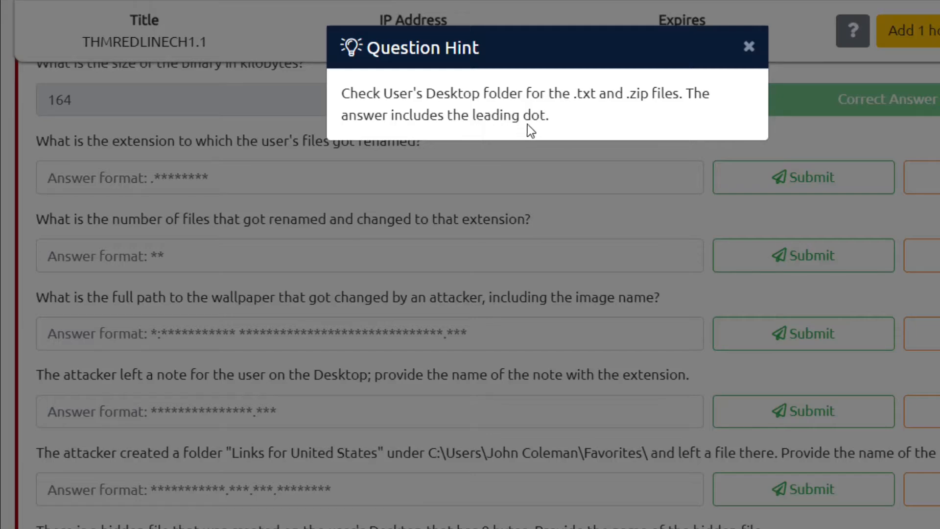
drag(555, 93, 657, 93)
click(657, 93)
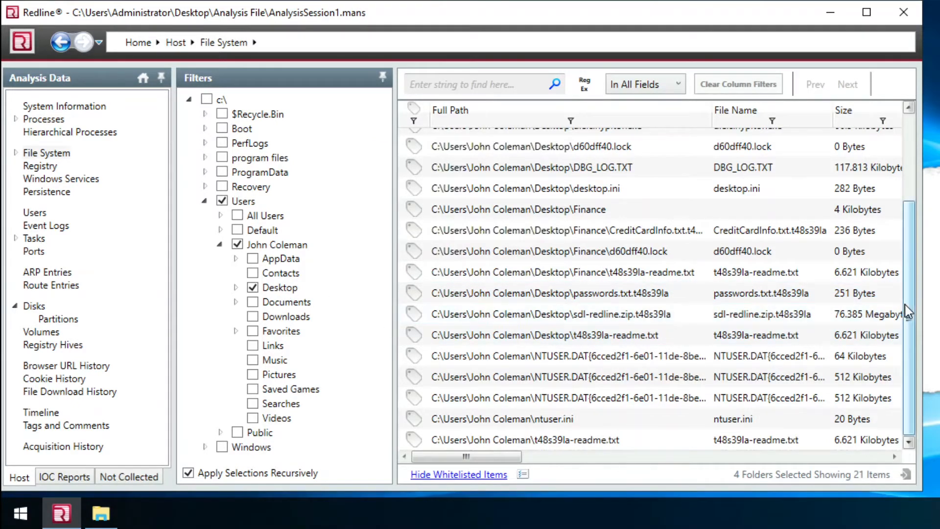
- Browse the Desktop file list, selecting DBG_LOG.TXT and adjusting the columns
scroll(895, 245, up, 1)
scroll(894, 244, up, 2)
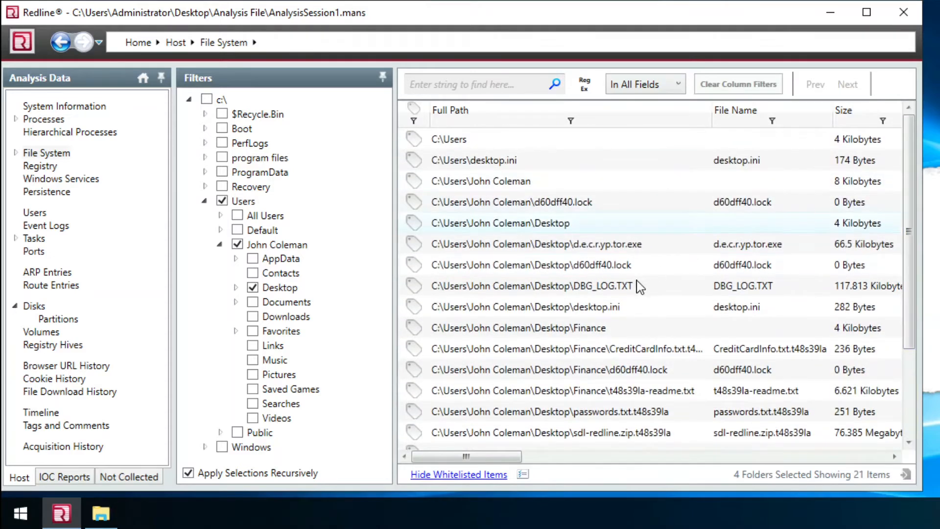
click(632, 294)
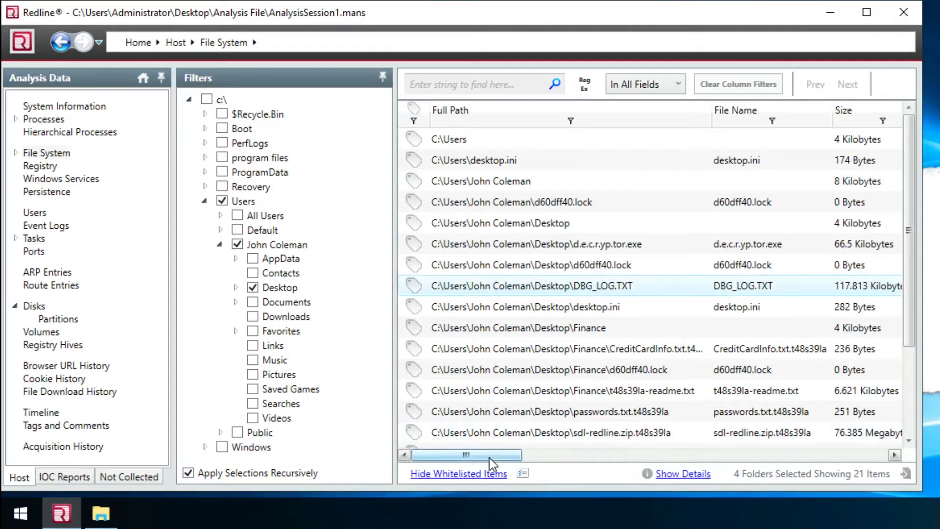
click(564, 455)
click(745, 457)
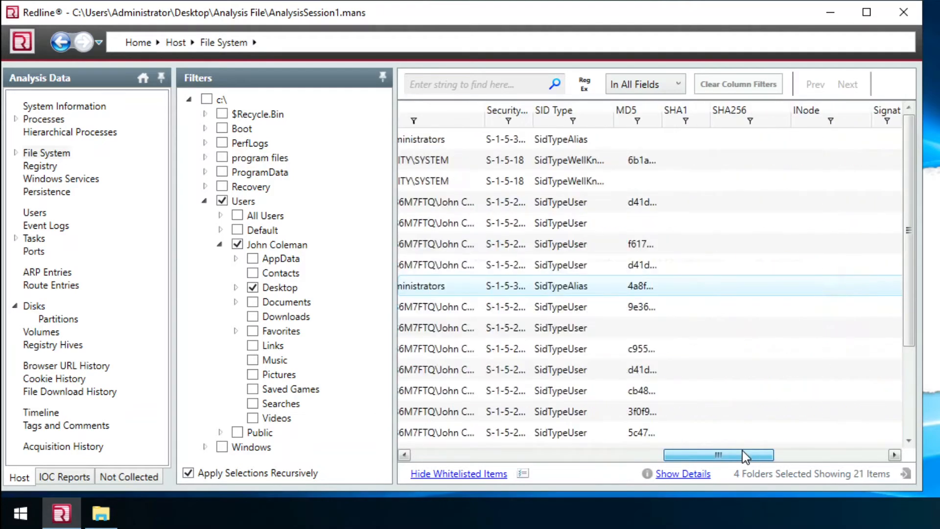
drag(743, 451, 450, 452)
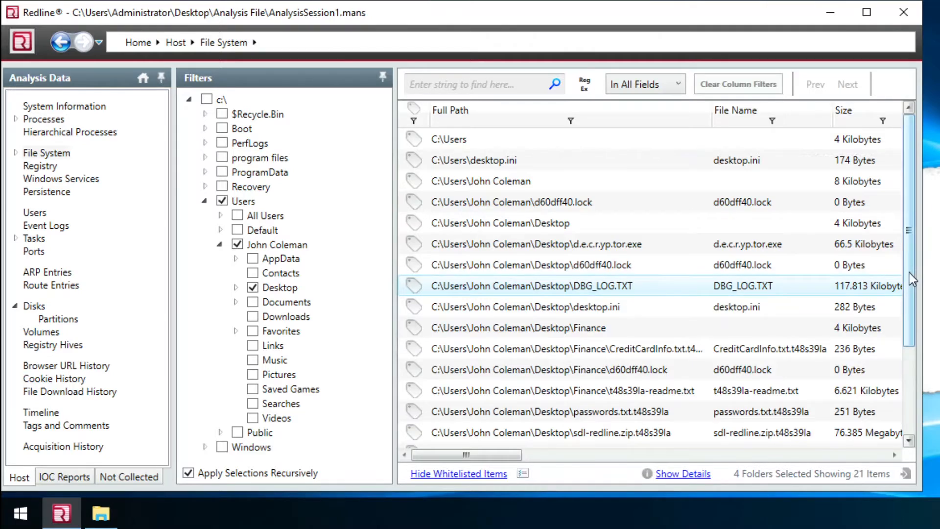
scroll(914, 289, down, 1)
scroll(914, 288, down, 3)
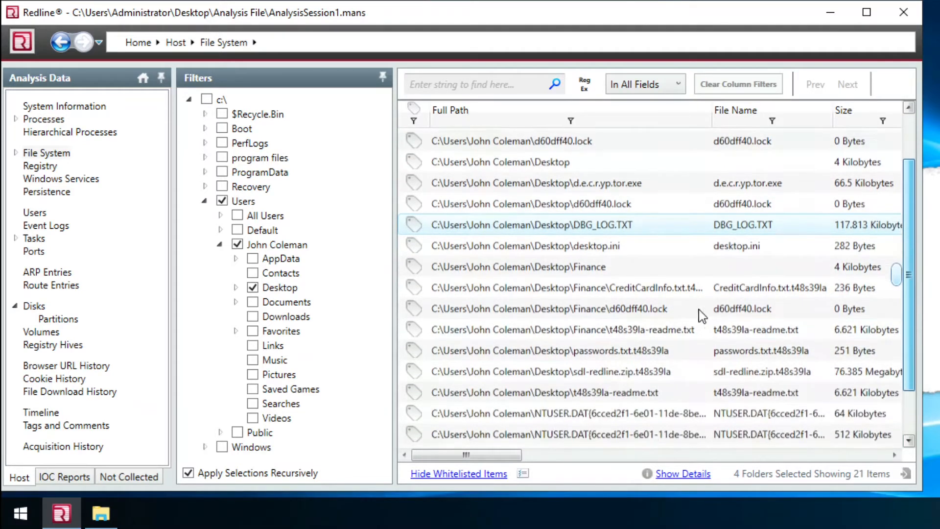
- Open sdl-redline.zip.t48s39la's full details and copy its t48s39la extension
click(638, 273)
drag(711, 121, 811, 121)
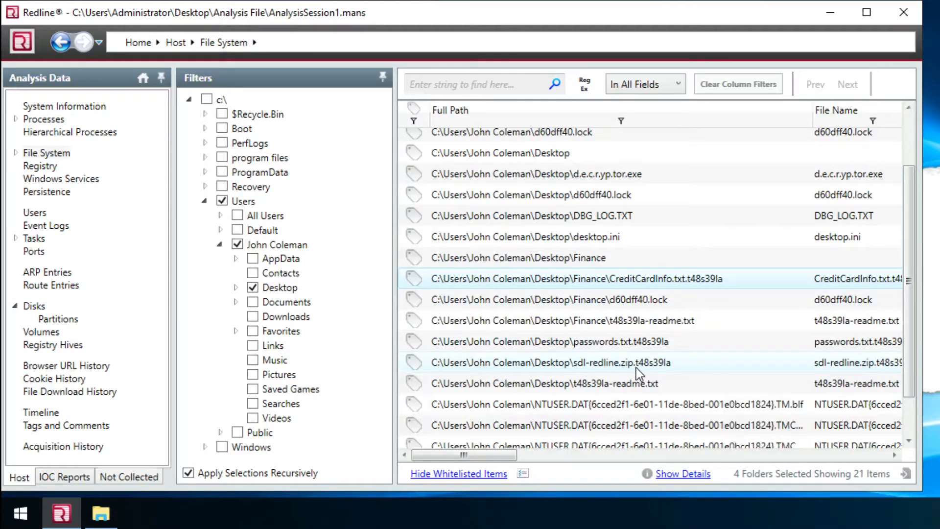
click(661, 365)
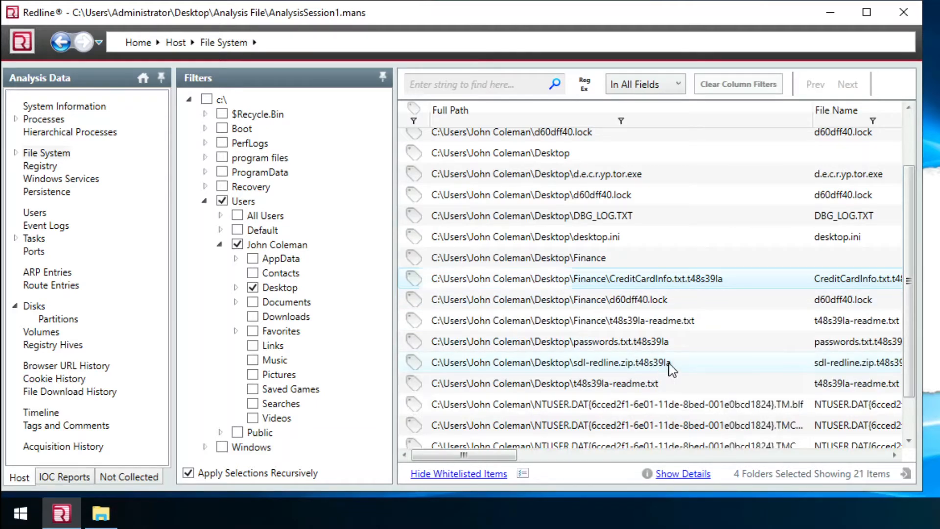
double_click(716, 356)
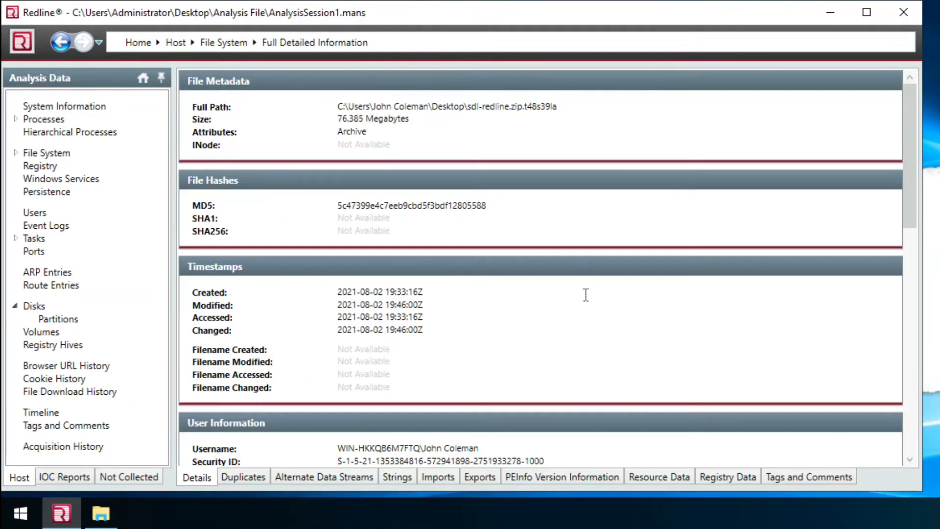
double_click(540, 104)
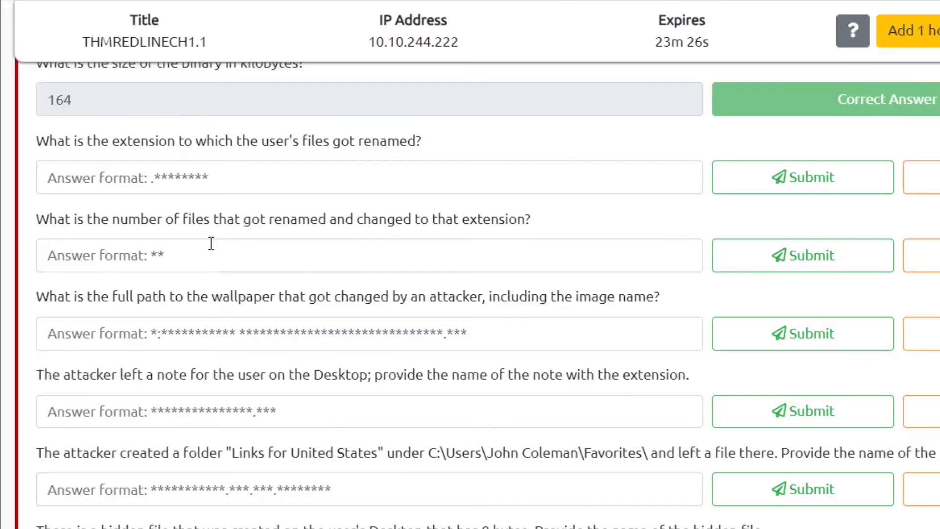
- Submit .t48s39la as the renamed extension, then bring up Redline's 723,319-item Timeline
click(253, 190)
text(.)
key(ctrl+v)
key(Return)
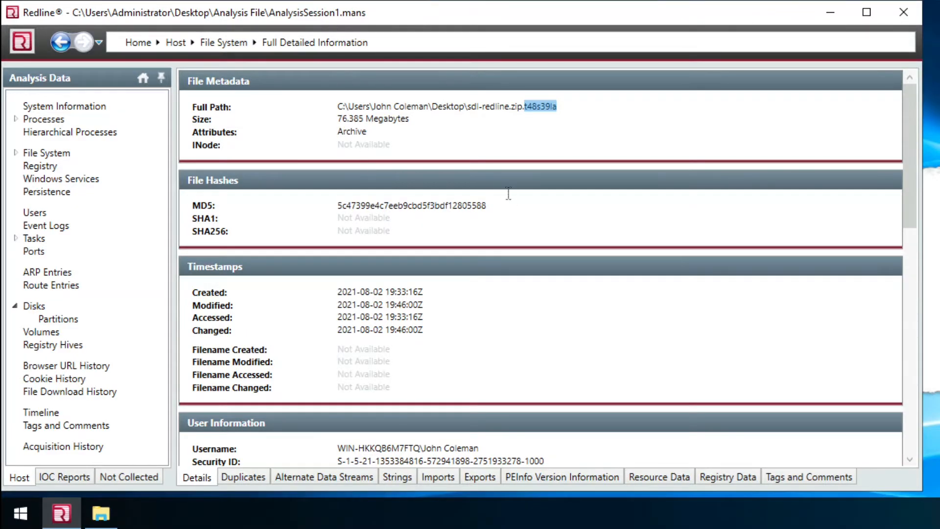
click(515, 198)
click(42, 414)
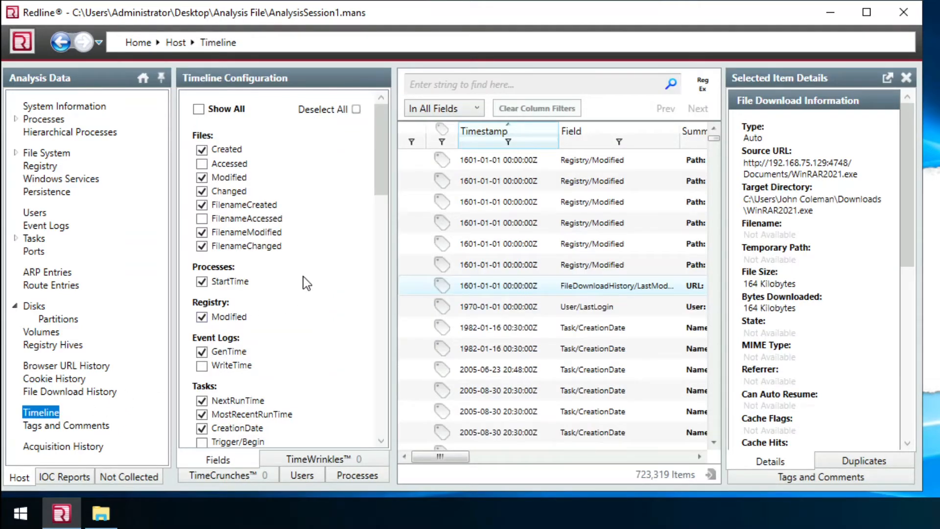
- Clear the timeline's event filters and enable FilenameModified and FilenameChanged events
click(202, 151)
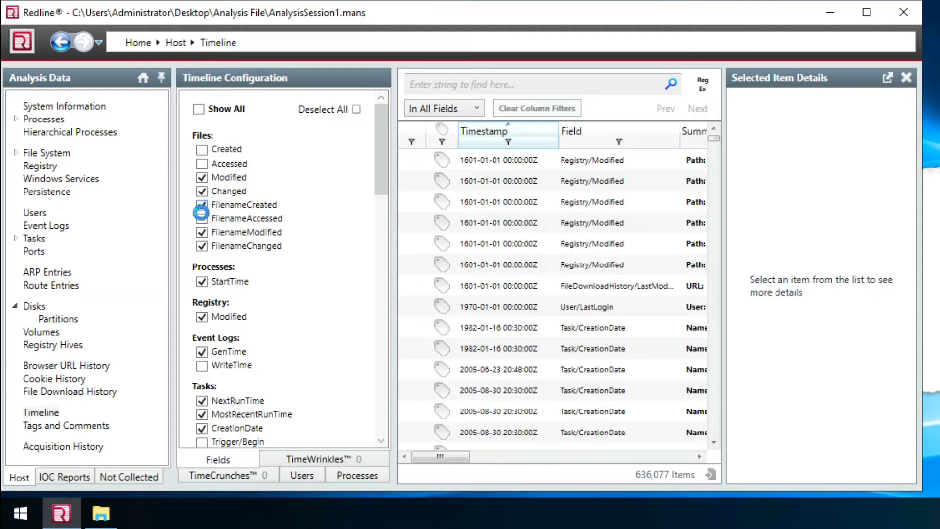
click(202, 206)
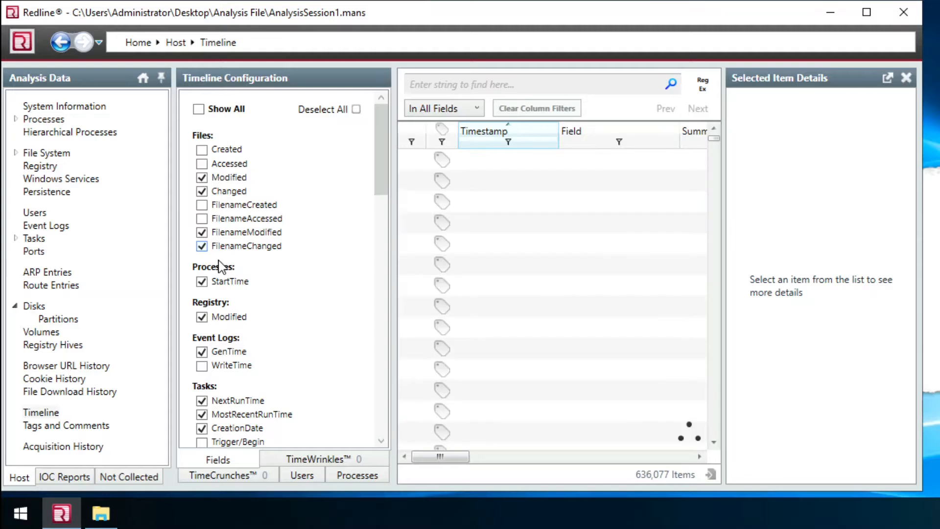
click(202, 191)
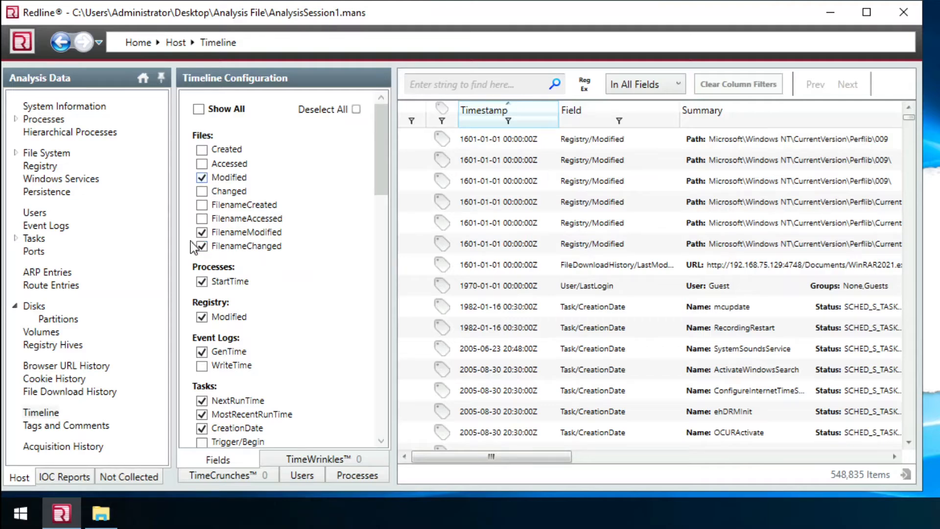
click(202, 177)
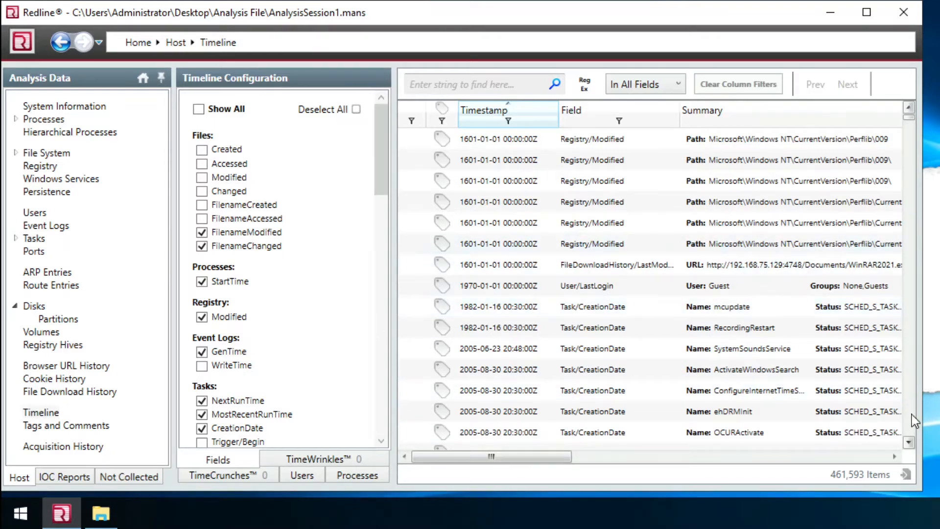
scroll(911, 411, down, 5)
scroll(912, 414, down, 5)
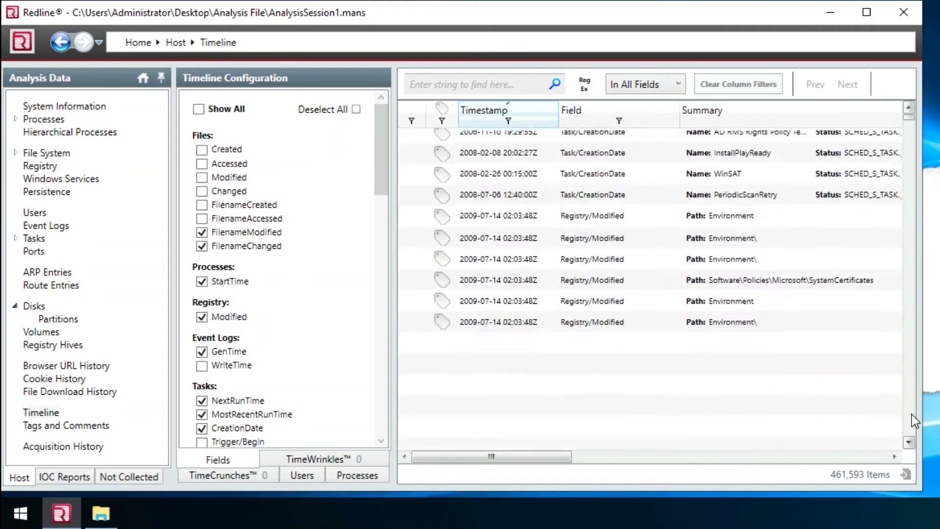
scroll(911, 414, down, 5)
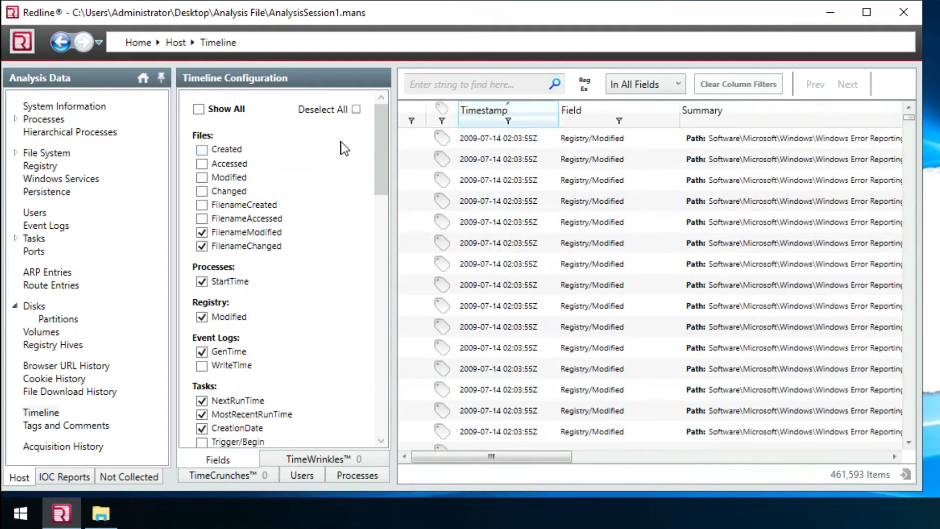
click(356, 110)
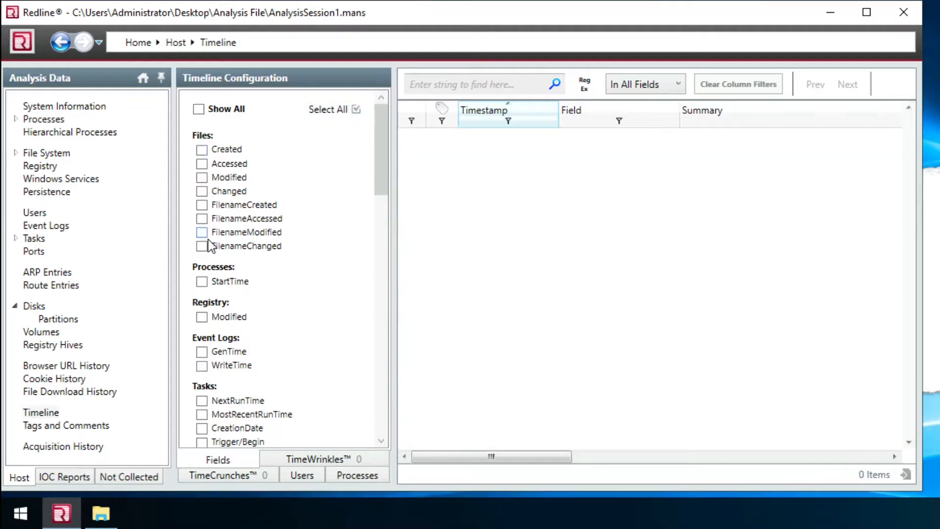
click(202, 234)
click(202, 247)
- Reread the renamed-files count question in TryHackMe
key(alt+Tab)
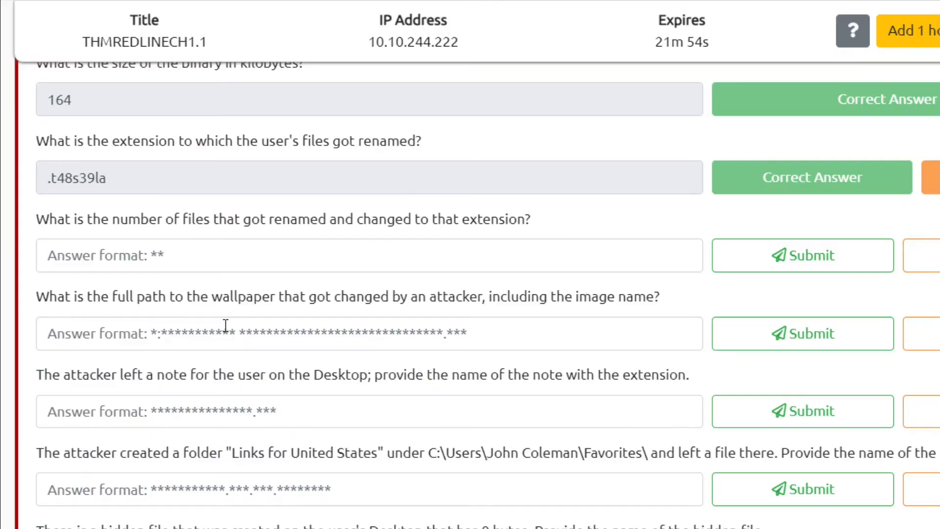
drag(252, 221, 530, 220)
click(529, 220)
key(alt+Tab)
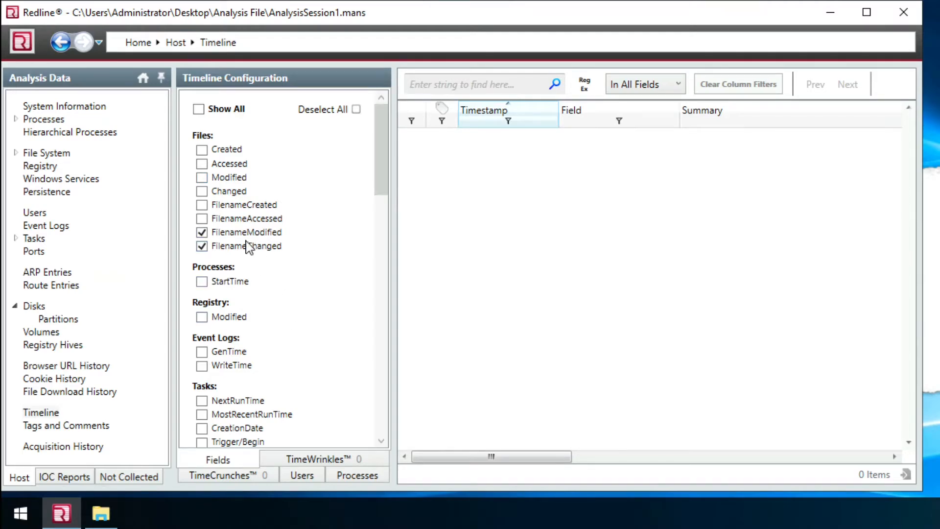
- Deselect all events and keep only file Modified and Changed, giving 174,484 items
click(359, 113)
click(201, 178)
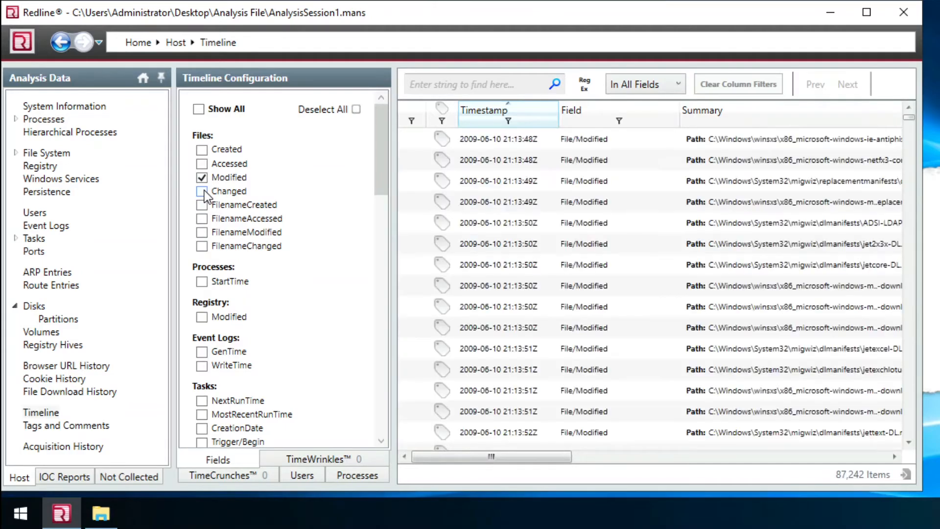
click(204, 192)
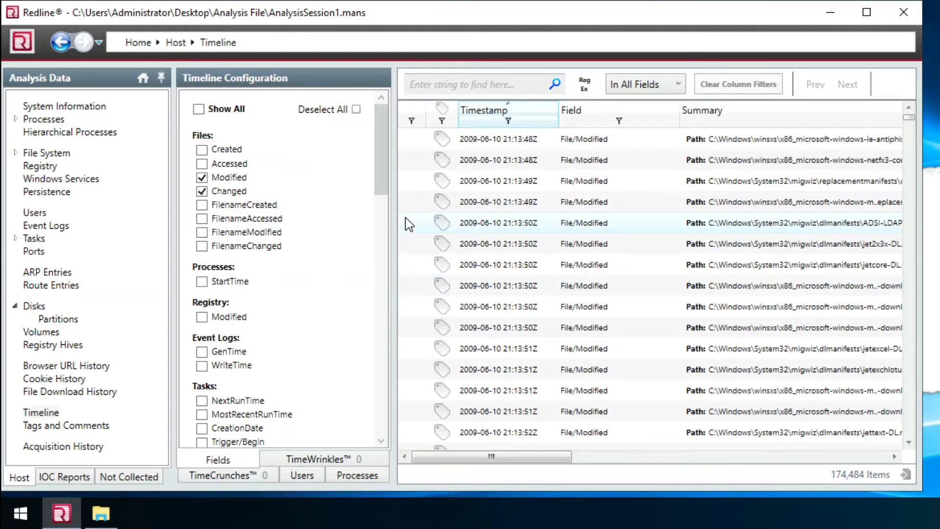
click(667, 460)
drag(676, 462, 564, 463)
drag(443, 474, 410, 471)
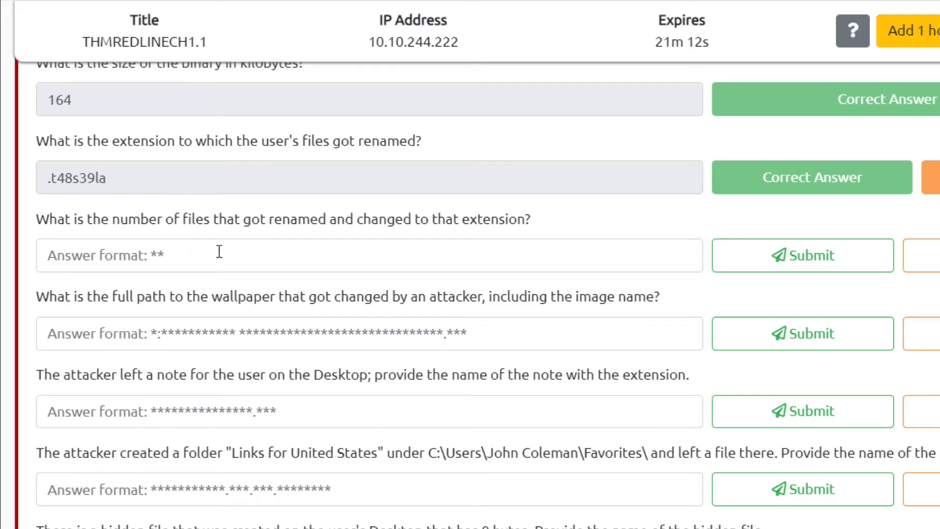
- Search the timeline for .t48s39la across all fields, finding 48 matches
triple_click(136, 188)
key(ctrl+c)
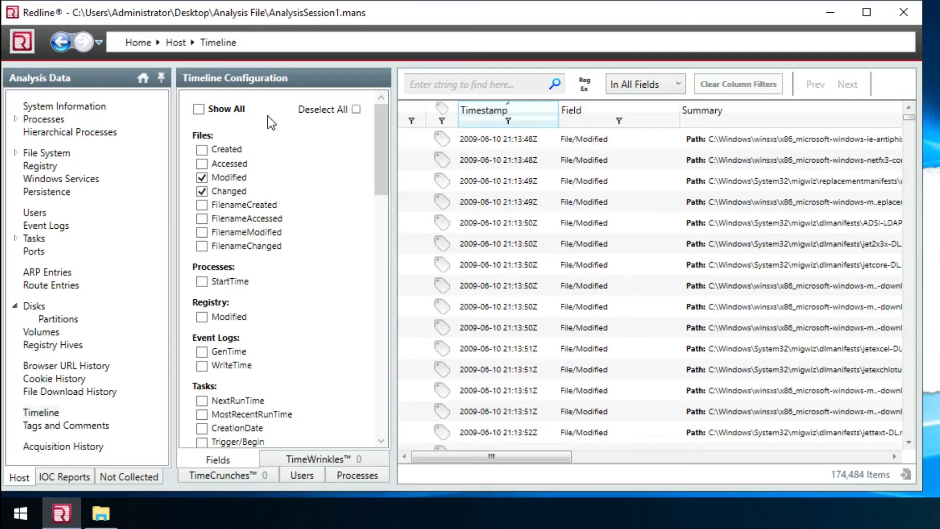
click(475, 81)
key(ctrl+v)
key(Return)
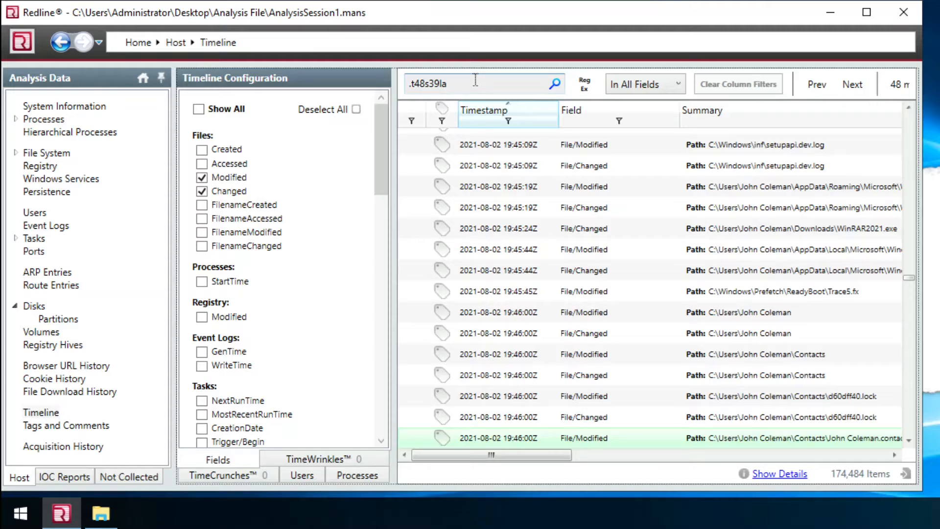
click(675, 84)
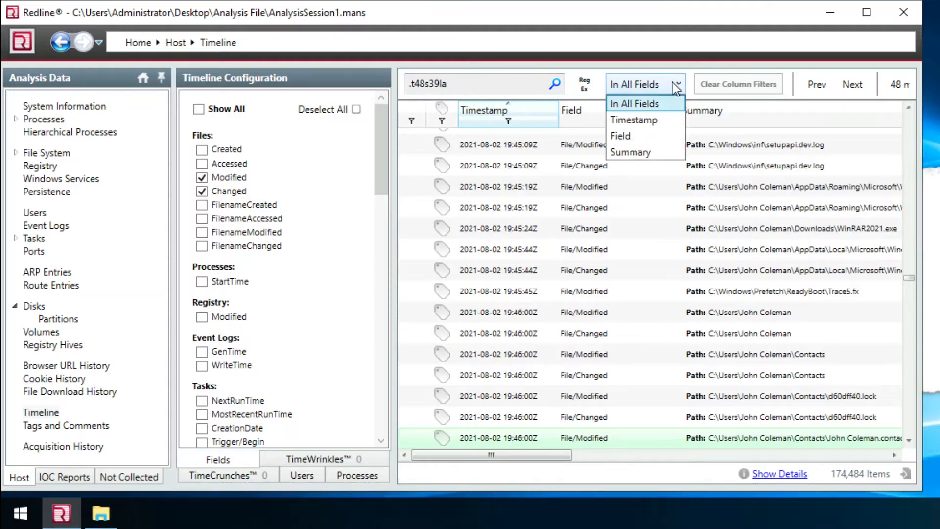
click(675, 84)
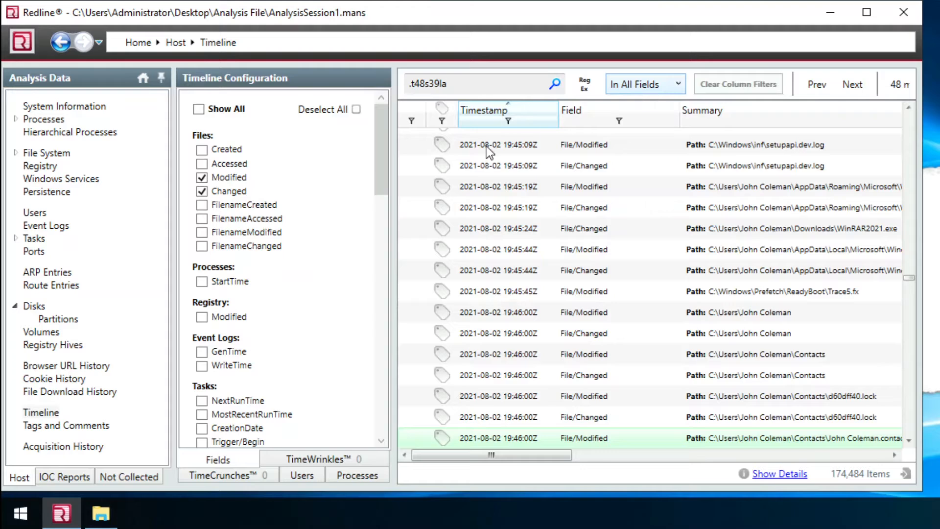
double_click(465, 85)
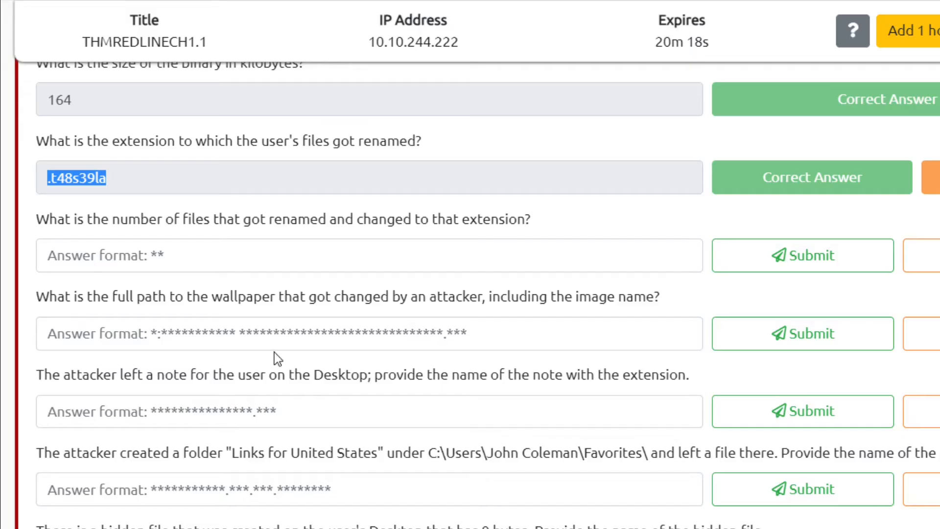
- Submit 48 as the number of renamed files
click(248, 245)
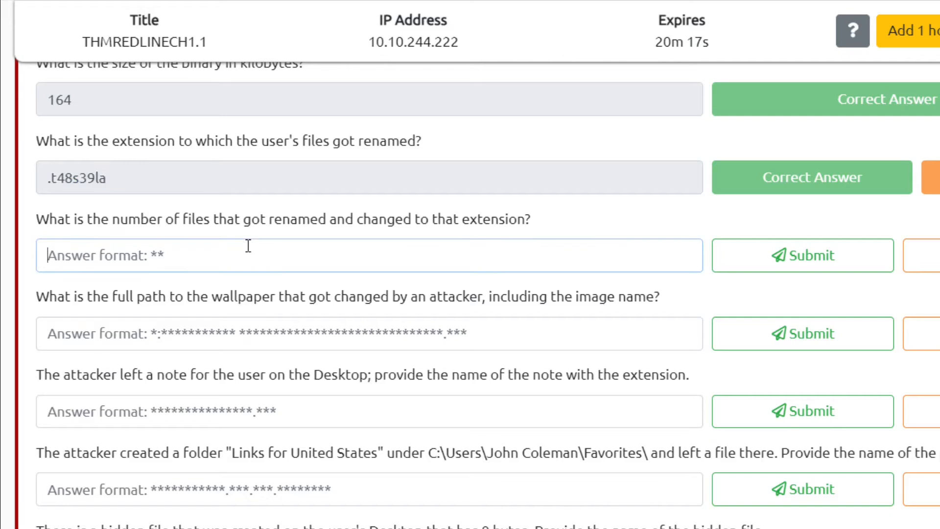
text(48)
key(Tab)
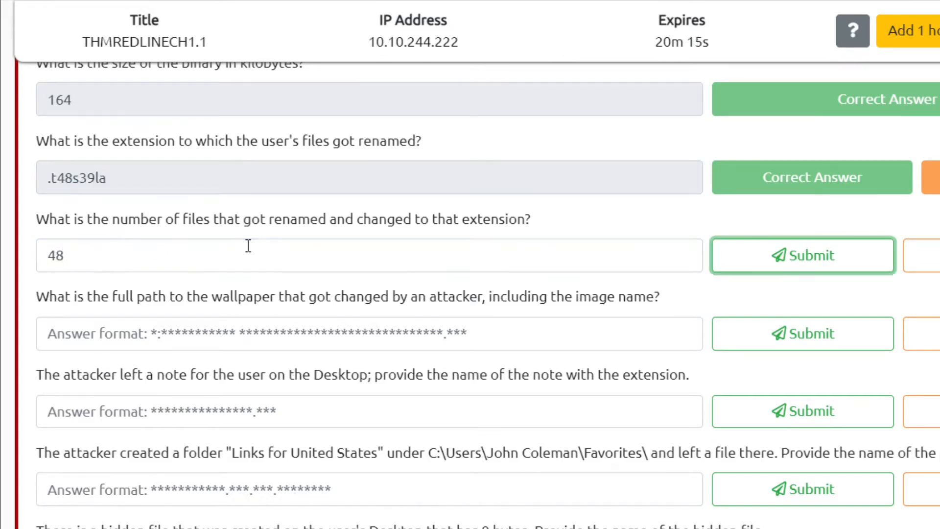
key(Return)
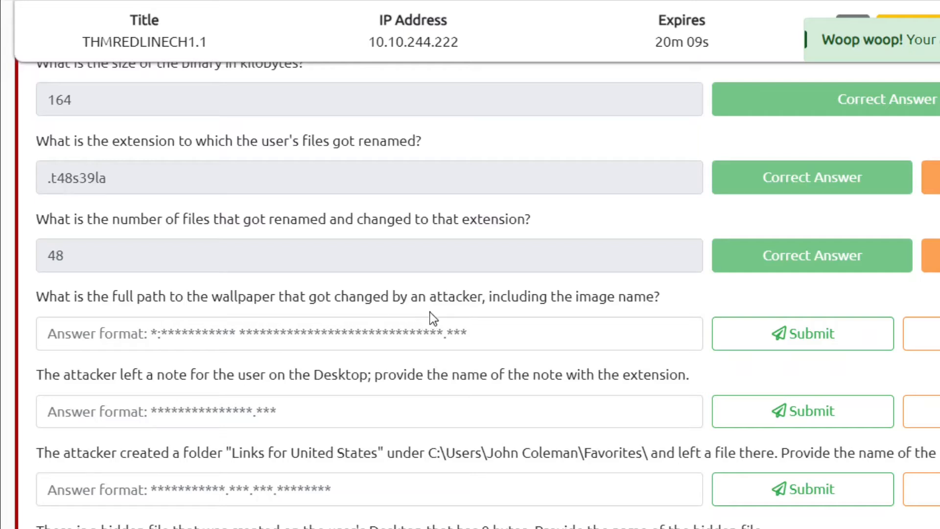
- Read the wallpaper question and focus its answer field
triple_click(577, 304)
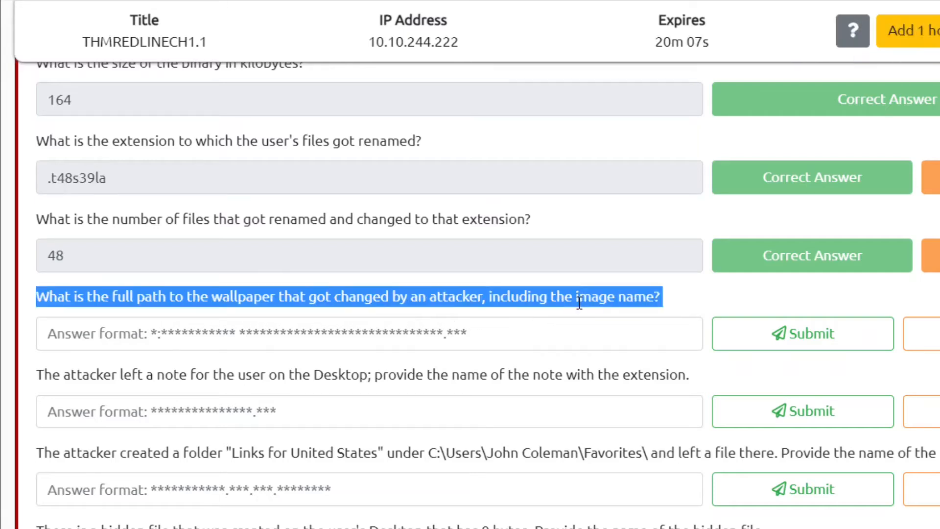
click(389, 301)
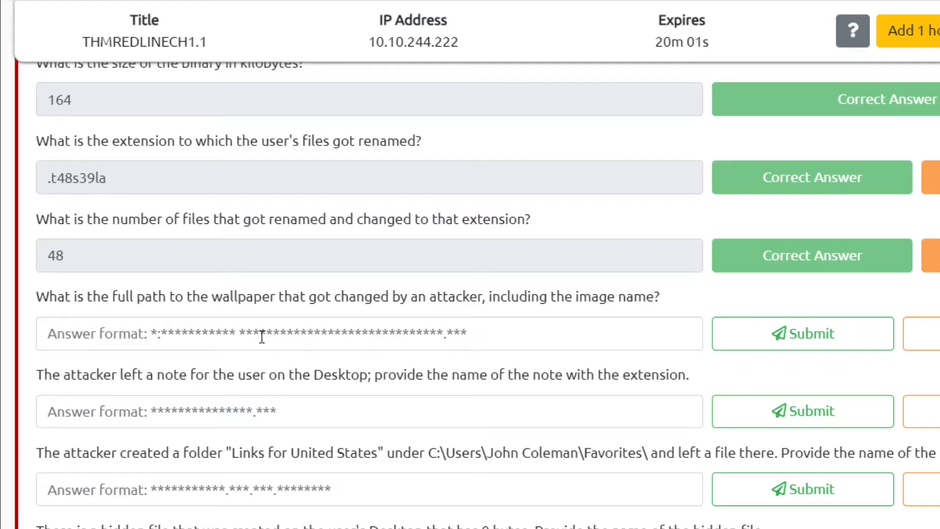
click(150, 334)
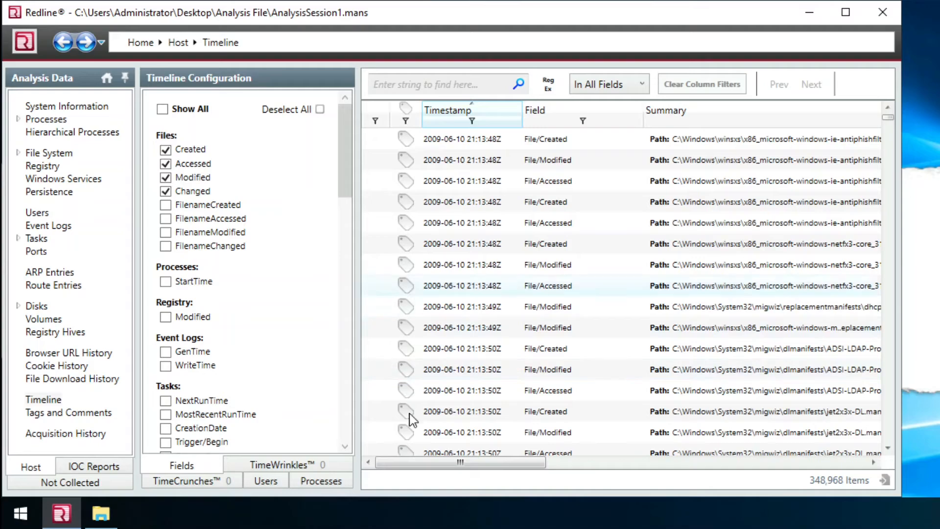
- Uncheck Changed, Modified and Accessed so only file Created events remain (87,242 items)
click(166, 192)
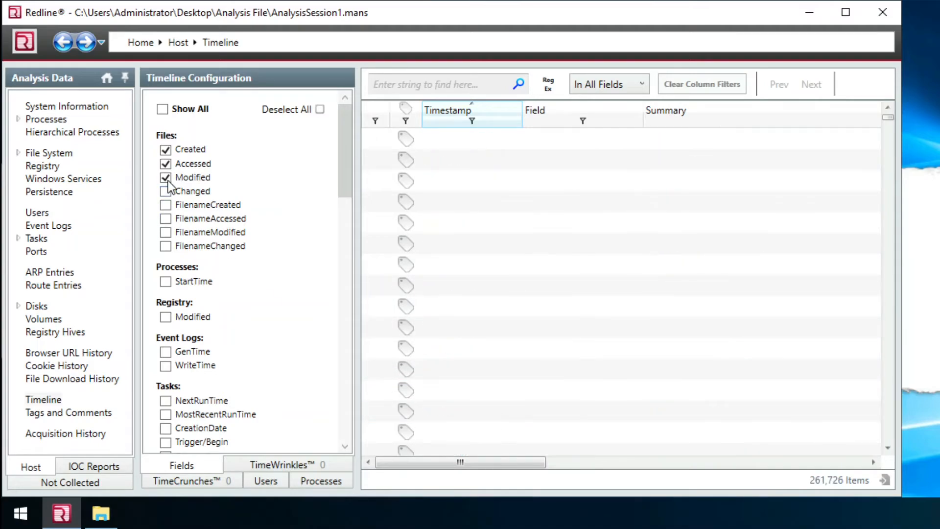
click(166, 178)
click(166, 163)
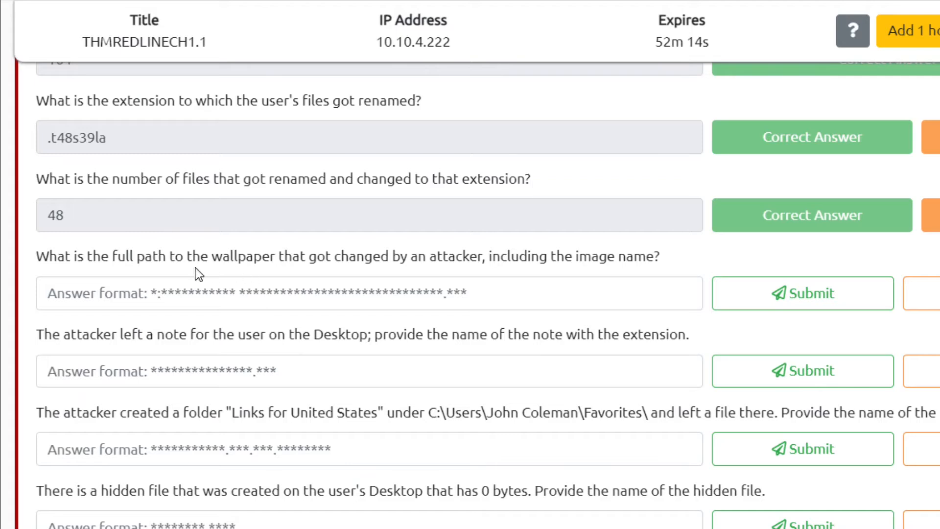
- Highlight and reread the wallpaper question text in TryHackMe
drag(175, 267, 477, 265)
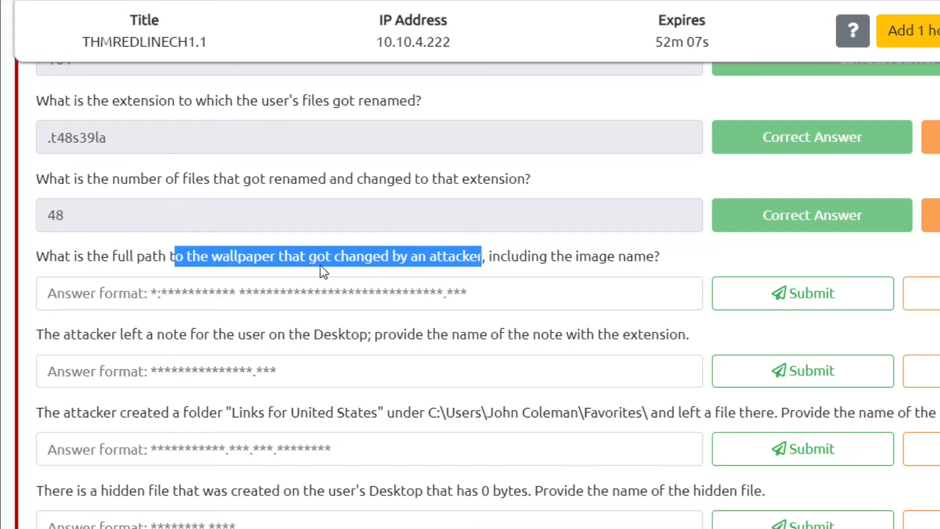
click(336, 273)
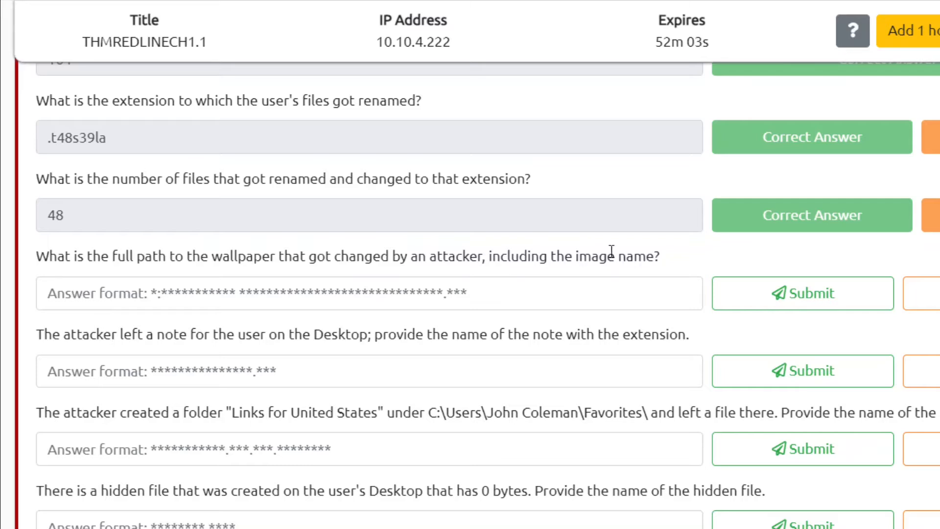
drag(681, 260, 31, 269)
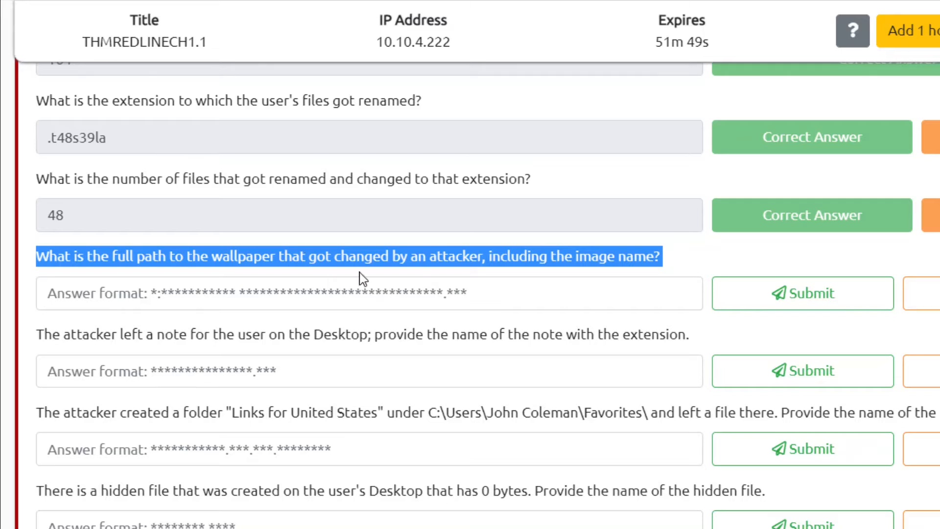
click(347, 273)
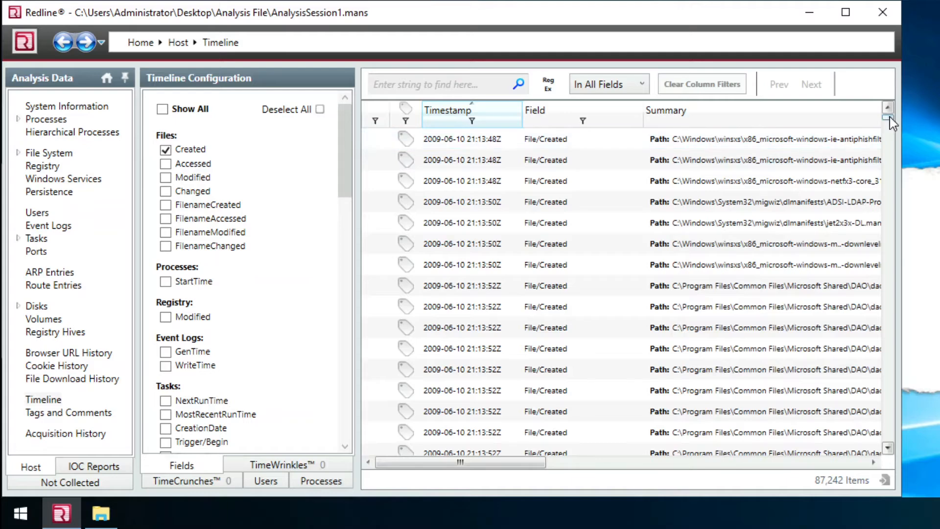
drag(890, 118, 896, 307)
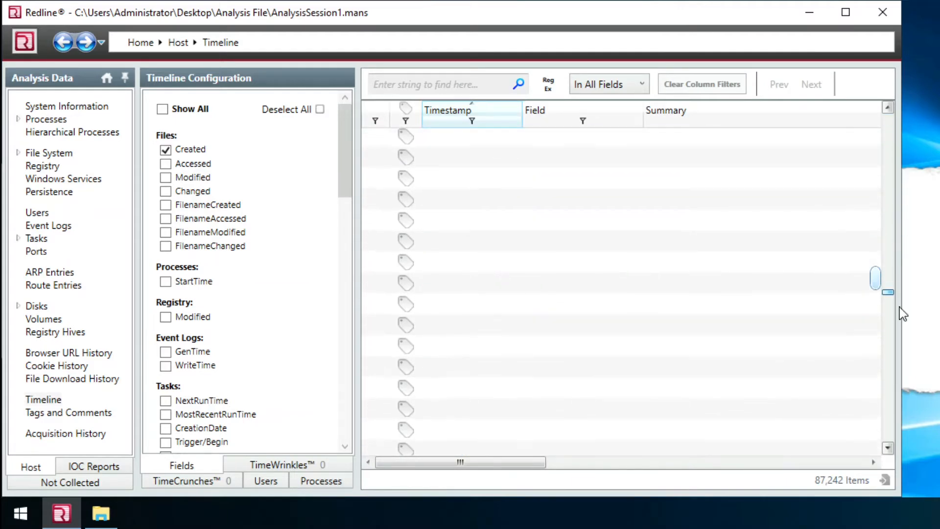
drag(907, 383, 891, 451)
drag(539, 464, 602, 474)
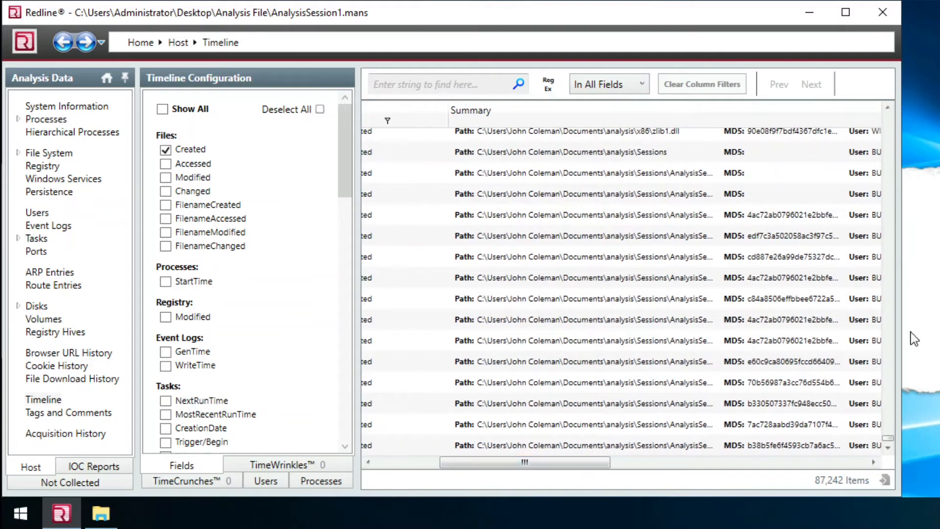
click(888, 107)
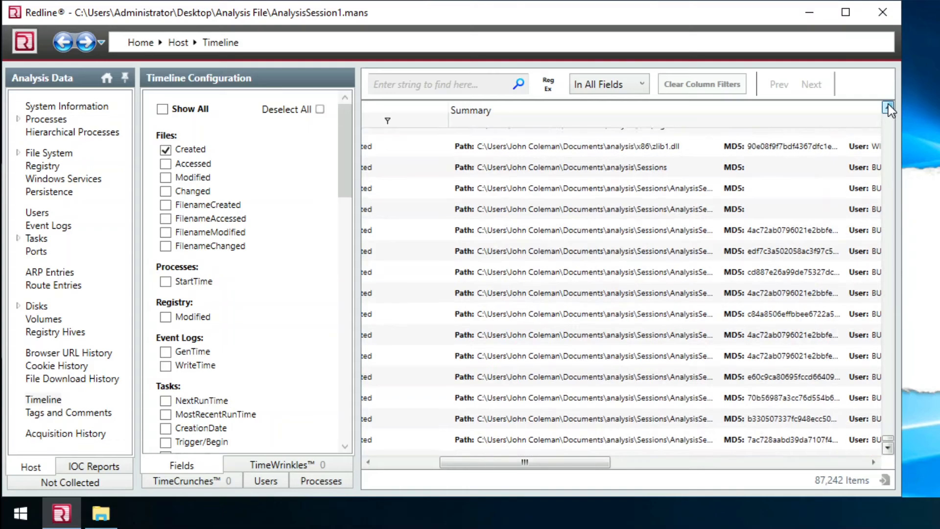
click(888, 108)
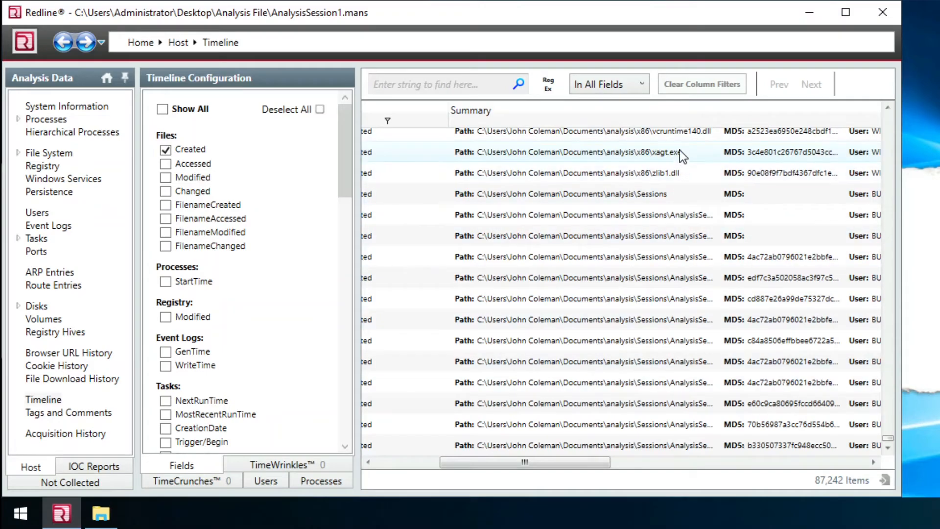
click(889, 105)
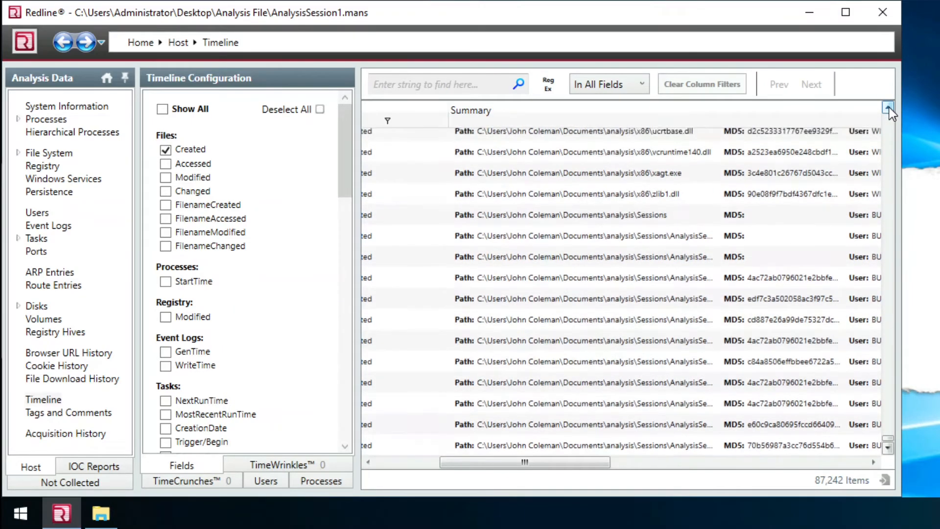
click(889, 105)
click(889, 106)
click(888, 106)
click(889, 106)
click(889, 106)
click(889, 106)
click(889, 105)
click(889, 106)
click(888, 105)
click(889, 106)
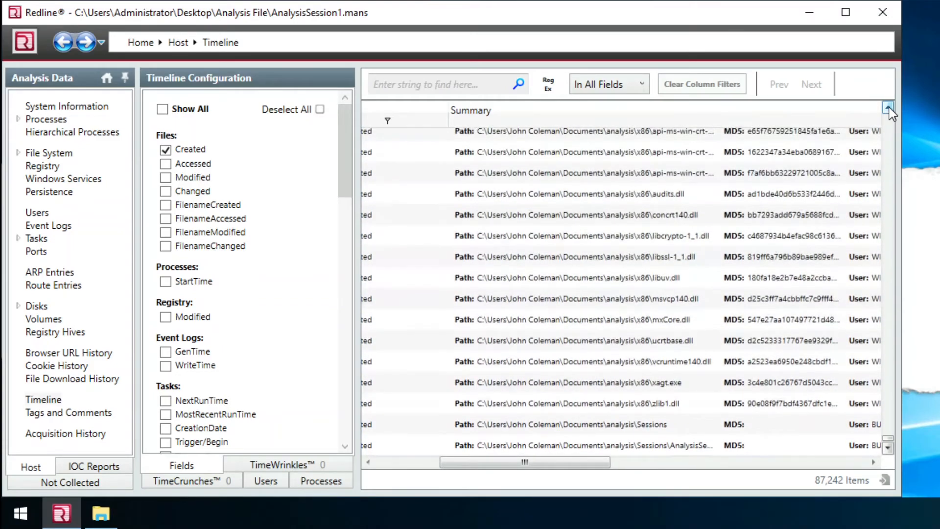
click(889, 106)
click(889, 106)
click(889, 105)
click(888, 105)
click(889, 106)
click(889, 106)
click(889, 106)
click(889, 105)
click(889, 106)
click(889, 106)
click(888, 106)
click(889, 106)
click(889, 106)
click(889, 105)
click(889, 106)
click(889, 106)
click(889, 106)
click(889, 106)
click(888, 105)
click(888, 106)
click(889, 106)
click(889, 106)
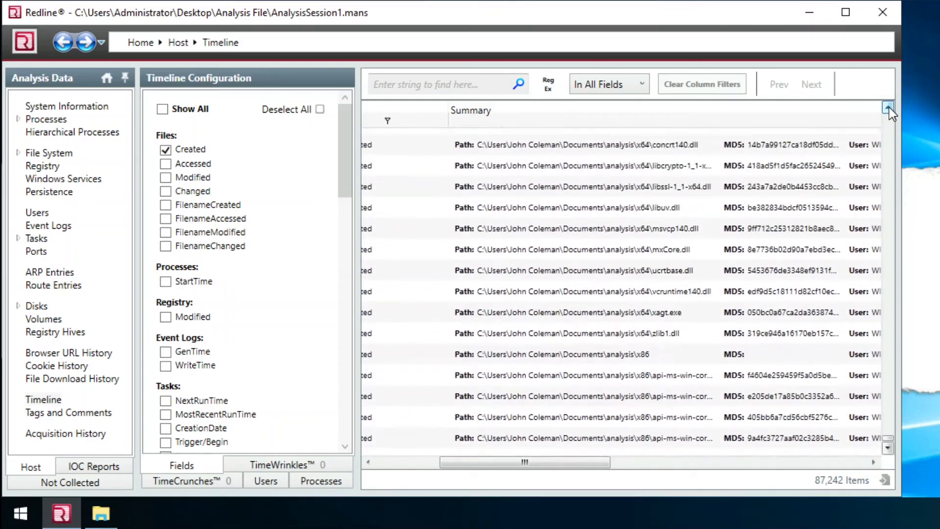
click(888, 105)
click(889, 106)
click(888, 106)
click(889, 106)
click(889, 105)
click(889, 106)
click(888, 105)
click(888, 106)
click(889, 105)
click(889, 106)
click(889, 106)
click(889, 106)
click(889, 105)
click(889, 105)
click(889, 106)
click(888, 106)
click(889, 106)
click(888, 105)
click(889, 106)
click(889, 105)
click(889, 106)
click(888, 106)
click(889, 106)
click(889, 105)
click(889, 106)
click(889, 106)
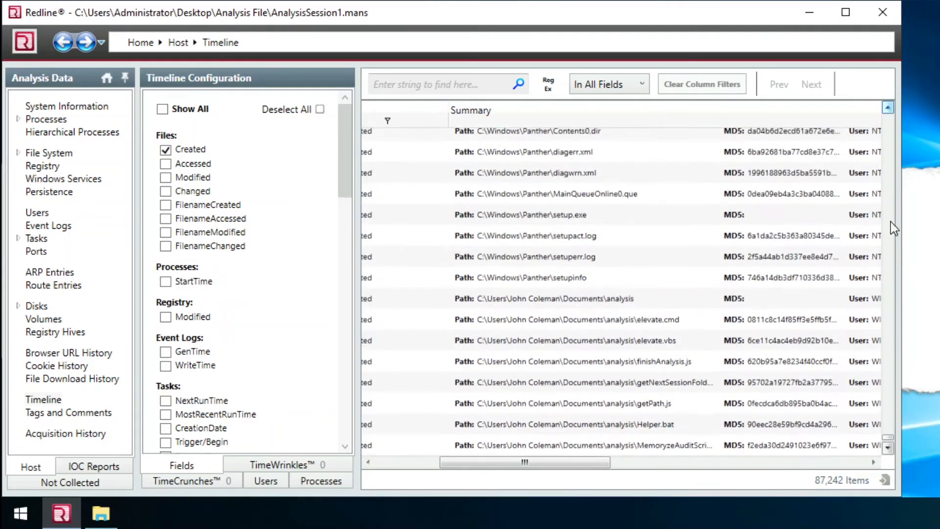
click(888, 448)
click(888, 448)
click(887, 448)
click(888, 448)
click(888, 448)
click(888, 448)
click(887, 448)
click(887, 448)
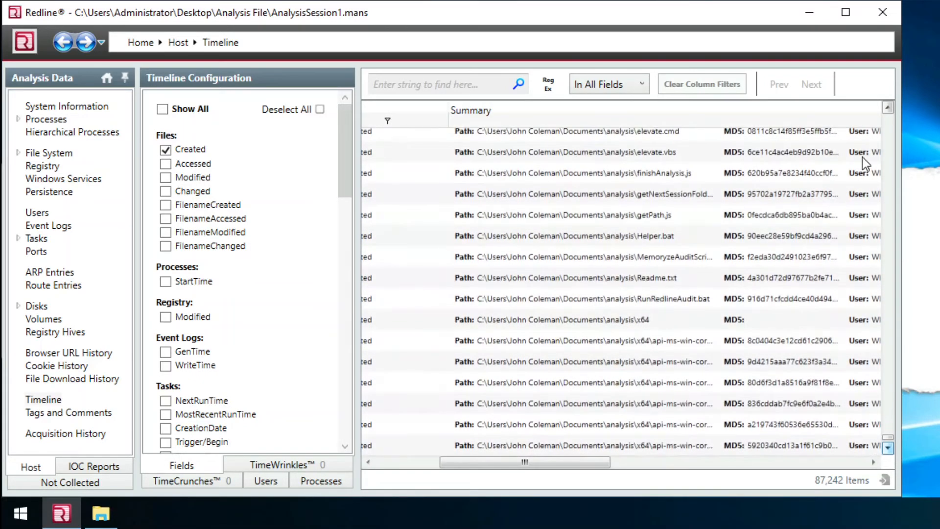
click(888, 108)
click(887, 108)
click(887, 108)
click(887, 108)
click(888, 108)
click(888, 108)
click(888, 108)
click(887, 108)
click(887, 108)
click(887, 108)
click(888, 108)
click(887, 108)
click(888, 108)
click(887, 107)
click(887, 108)
click(888, 108)
click(887, 108)
click(887, 108)
click(887, 108)
click(888, 108)
click(888, 108)
click(887, 107)
click(887, 108)
click(888, 108)
click(887, 107)
click(887, 108)
click(887, 107)
click(887, 108)
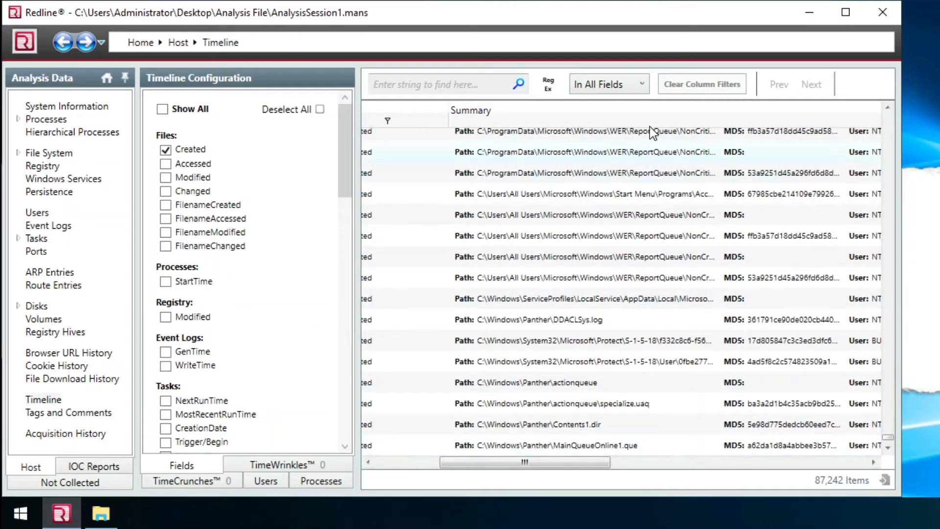
- Filter the timeline's Summary column to entries containing .jpg or .bmp
click(708, 122)
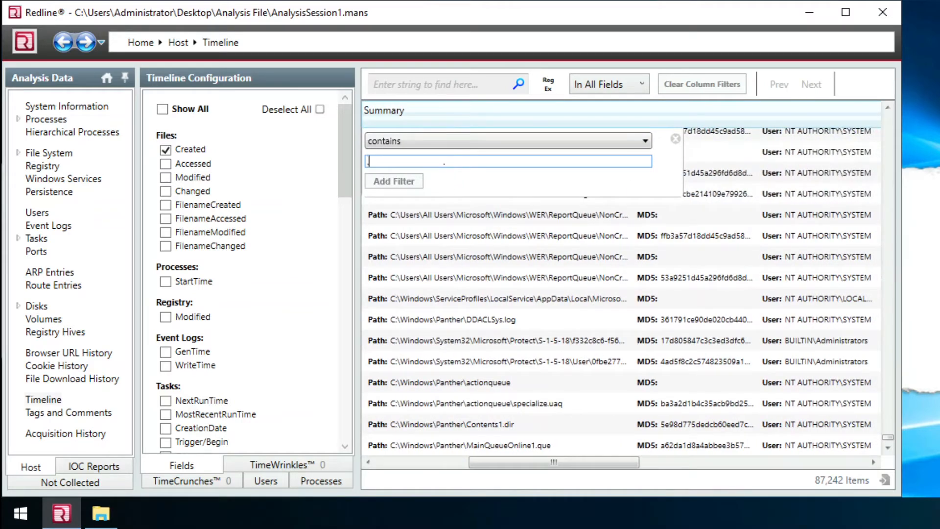
text(.jpg)
key(Return)
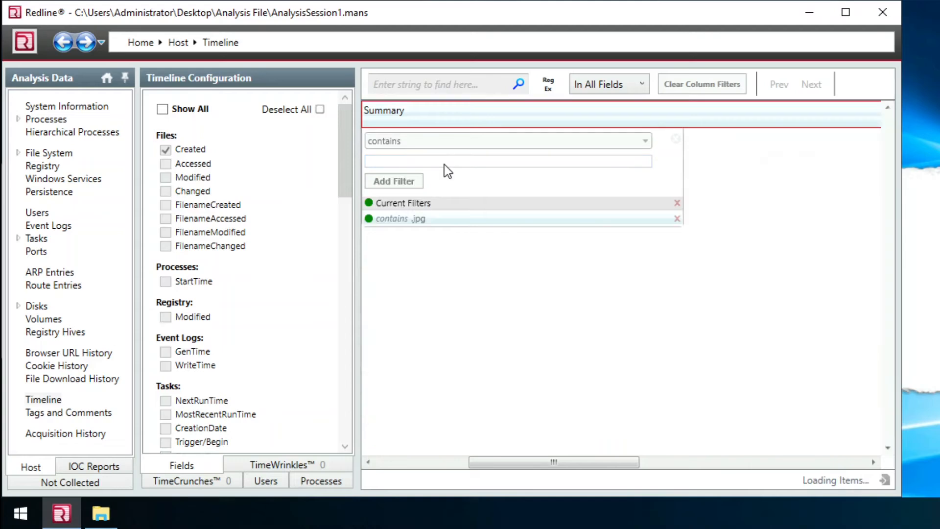
text(.bmp)
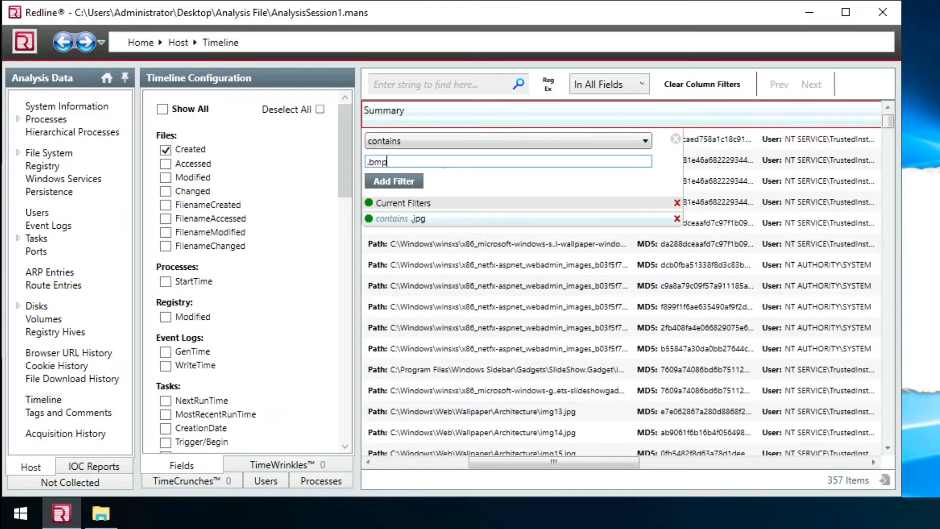
key(Return)
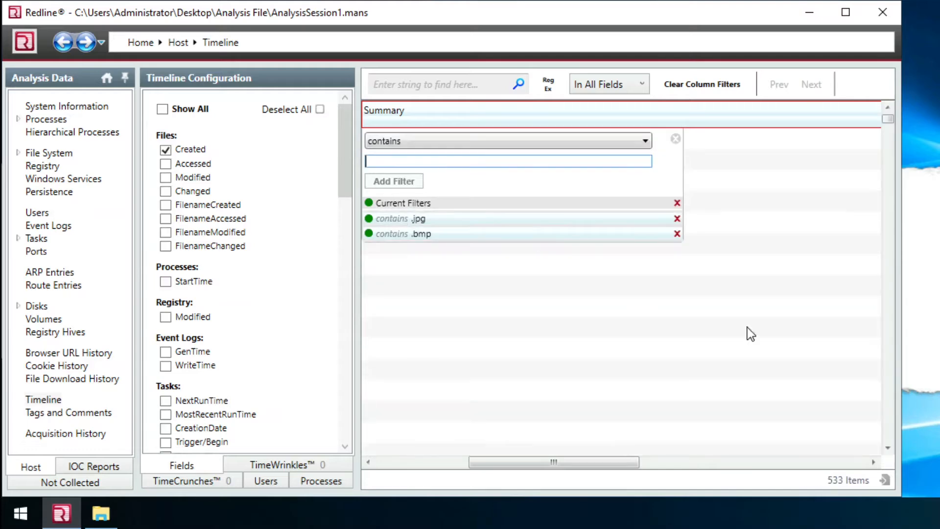
click(886, 120)
drag(886, 120, 876, 452)
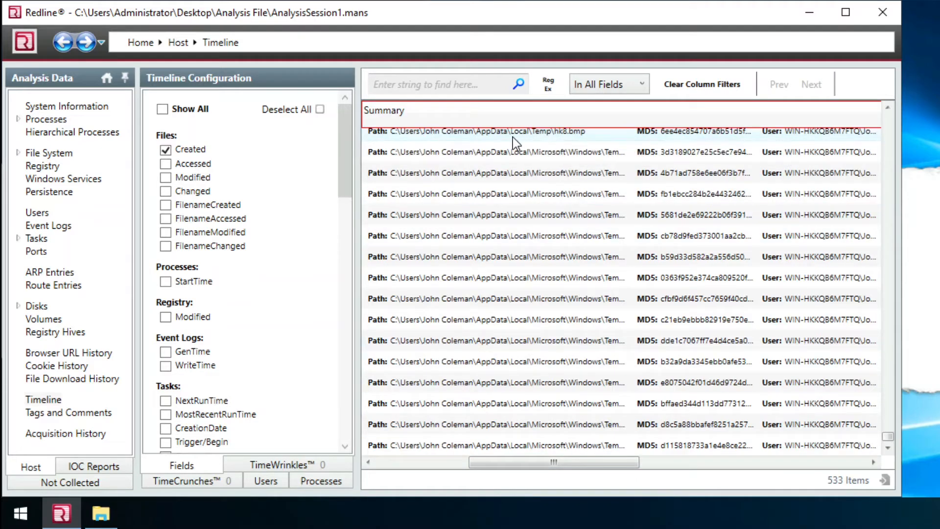
- Open hk8.bmp's full details and copy its AppData\Local\Temp full path for the wallpaper answer
click(529, 140)
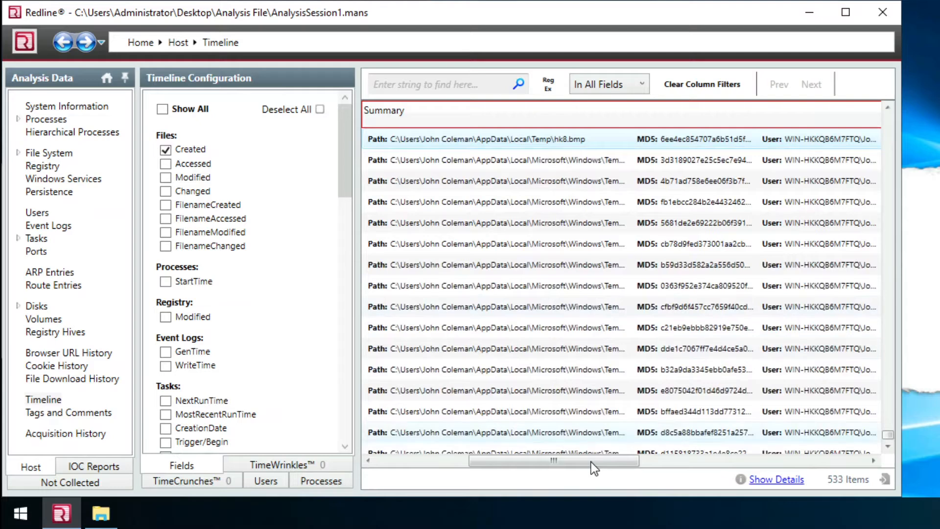
drag(584, 462, 576, 462)
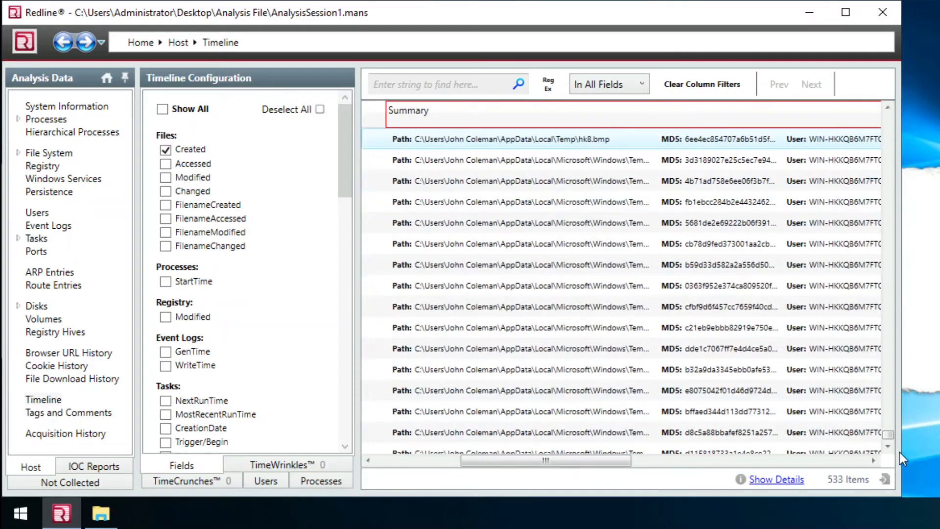
click(889, 446)
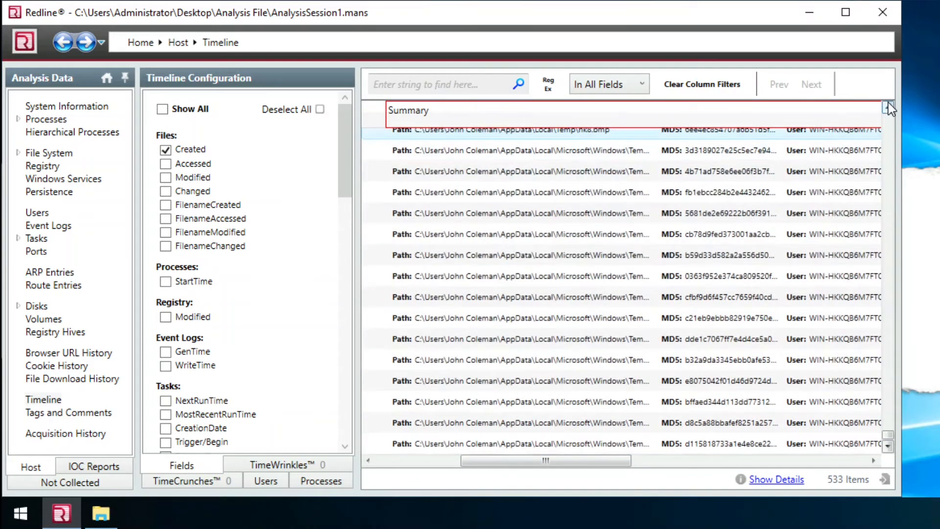
scroll(633, 190, up, 1)
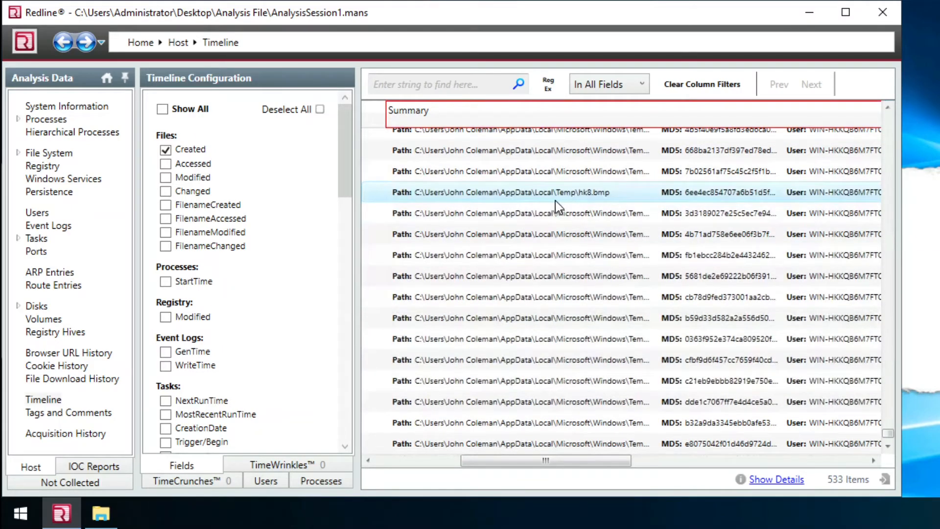
double_click(588, 197)
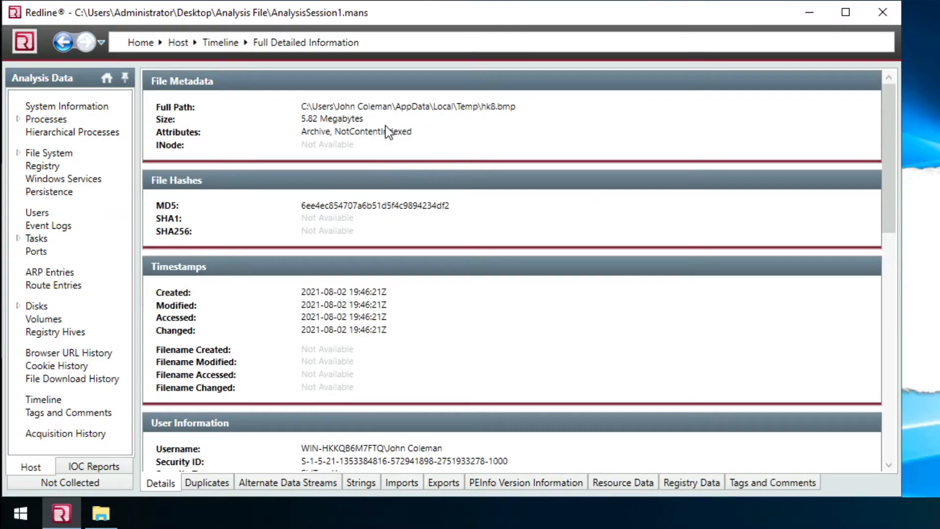
double_click(419, 107)
drag(548, 108, 256, 116)
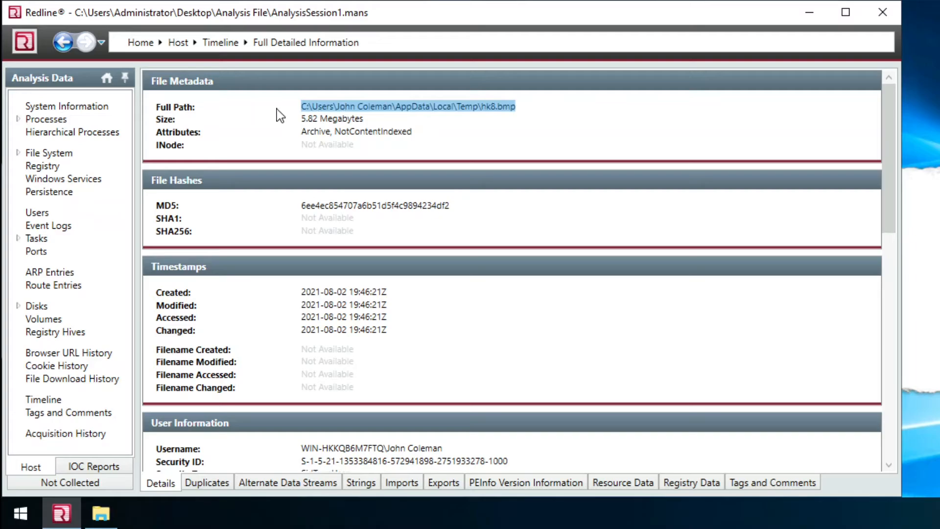
key(alt+Tab)
click(307, 294)
- Submit the full path to hk8.bmp as the wallpaper answer, then read the Desktop note question
text(C:\Users\John Coleman\AppData\Local\Temp\hk8.bmp)
click(734, 295)
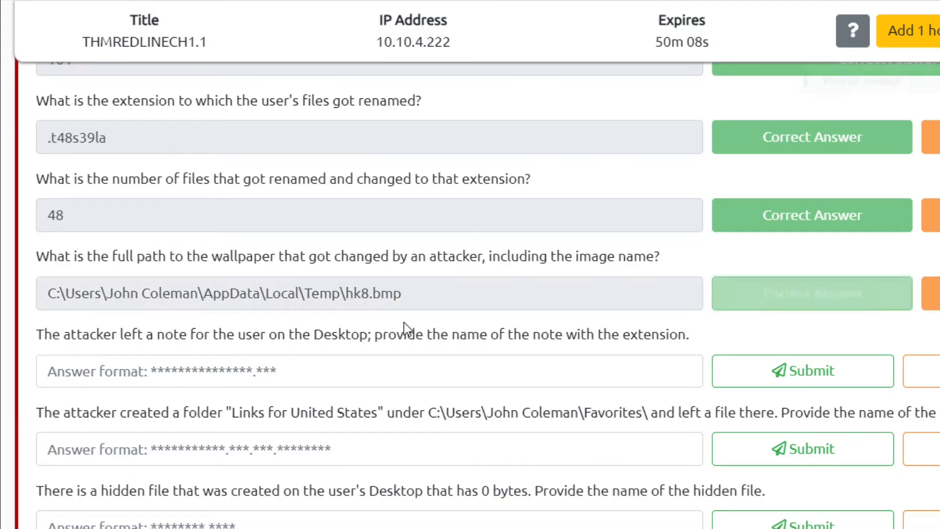
scroll(369, 294, down, 3)
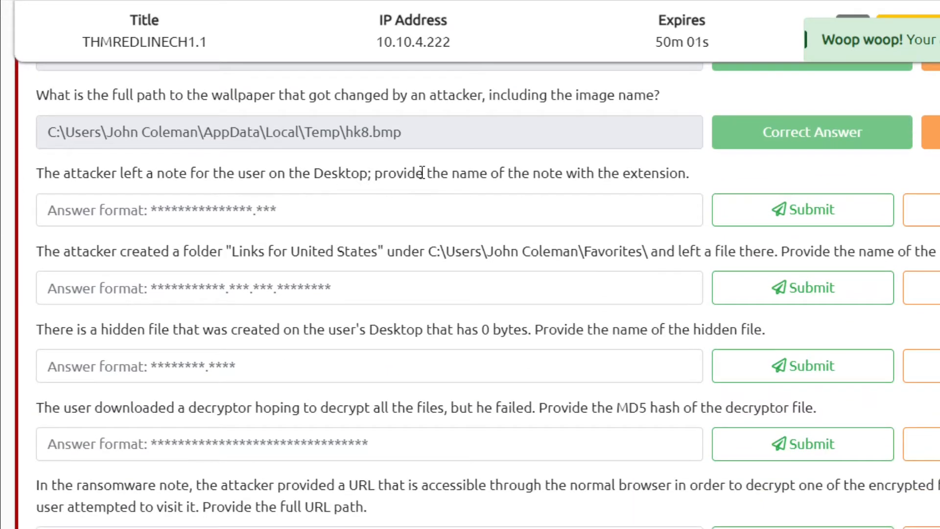
triple_click(557, 178)
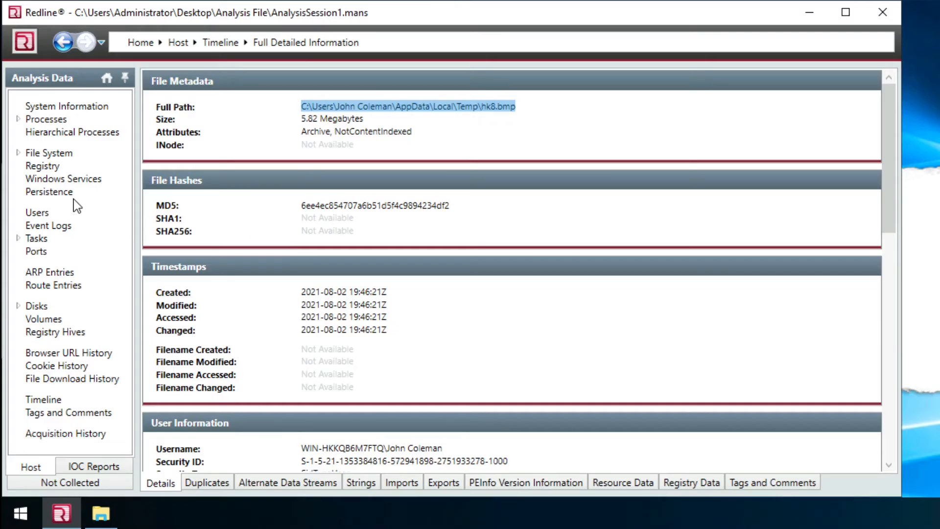
- Show the host's file system listing with the Downloads folder excluded and scan its entries
click(58, 153)
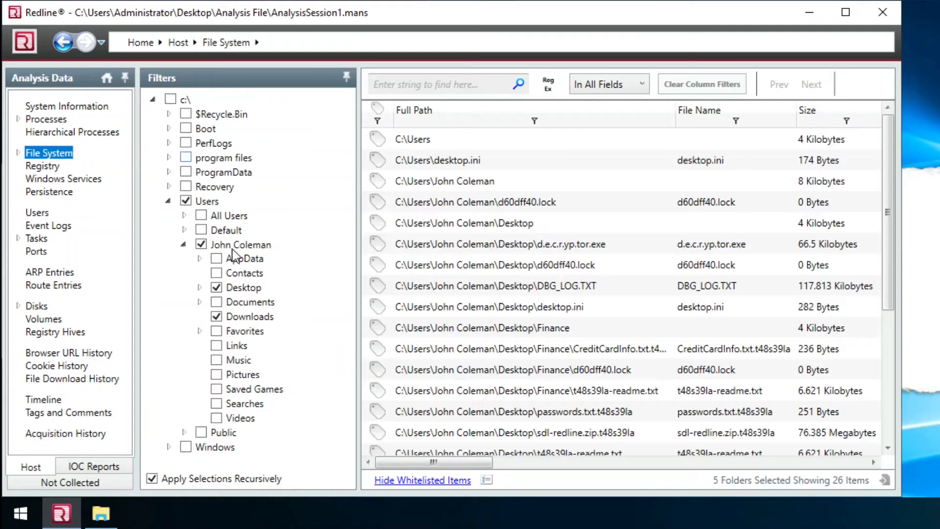
click(217, 316)
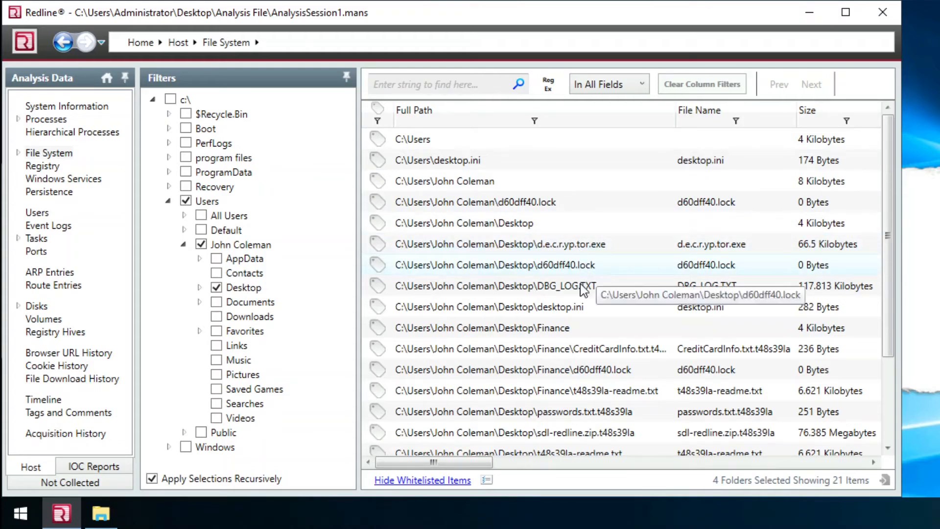
click(597, 287)
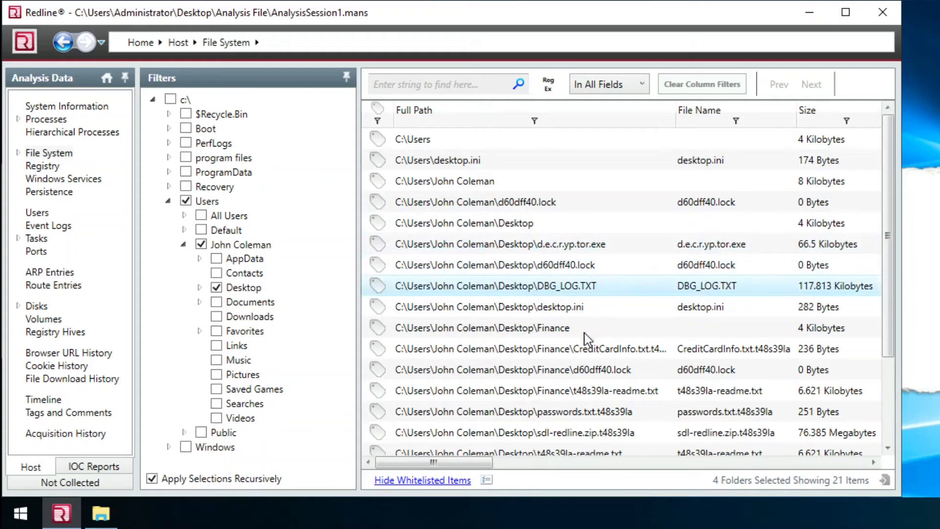
drag(892, 288, 882, 409)
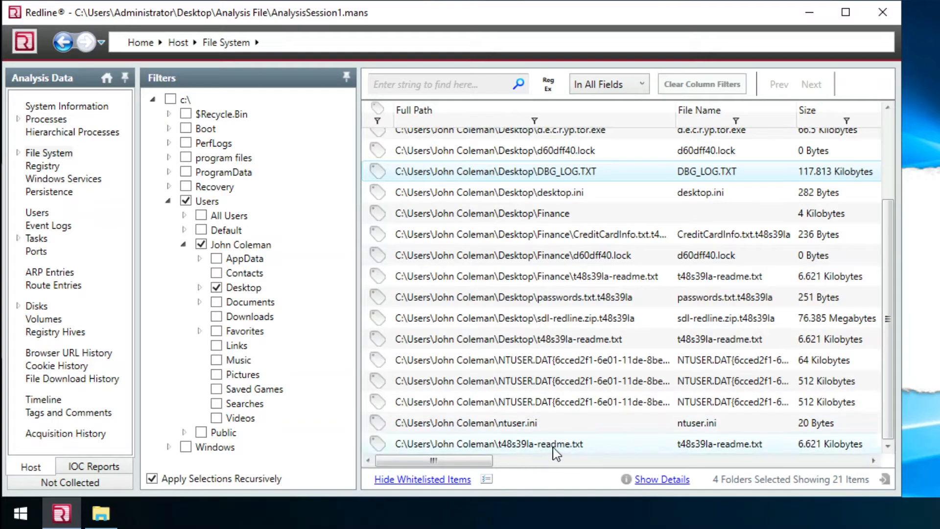
- Open t48s39la-readme.txt's details and copy its file name from the Full Path
click(514, 446)
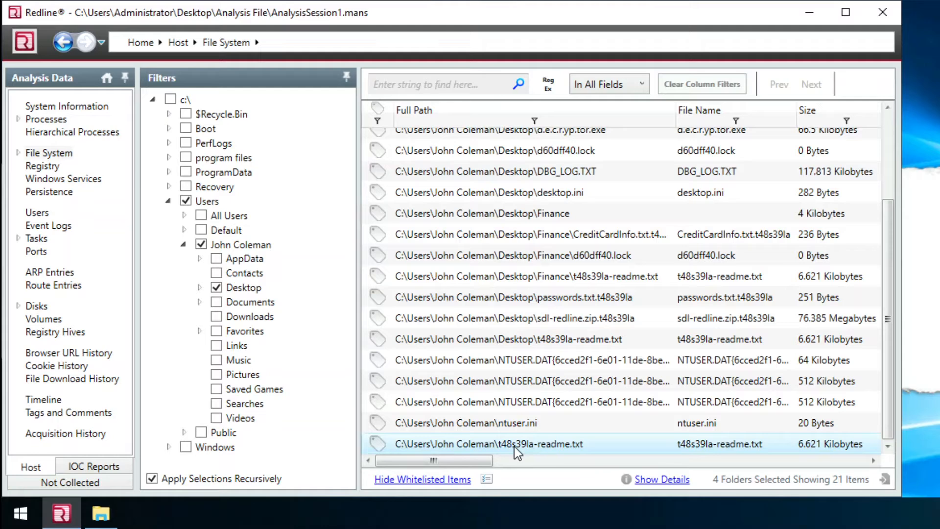
double_click(514, 446)
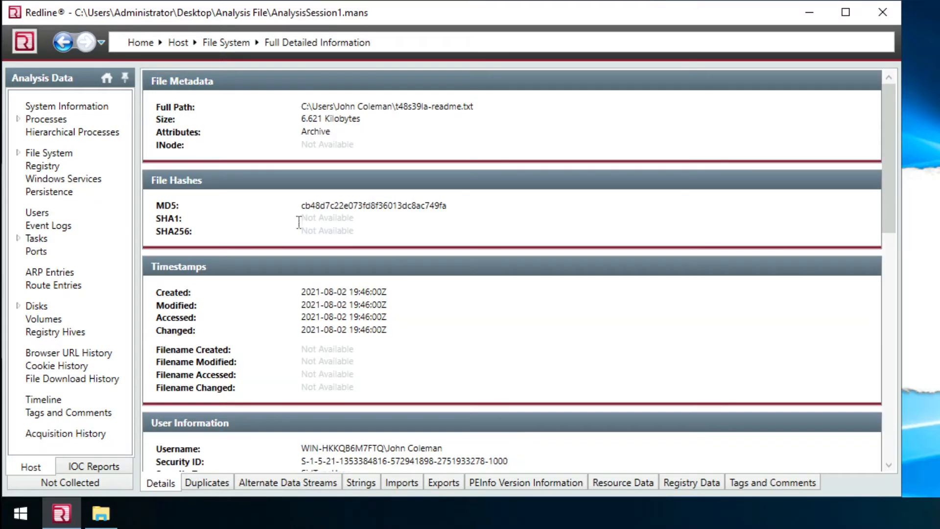
double_click(345, 106)
click(430, 107)
drag(459, 108, 487, 108)
key(ctrl+c)
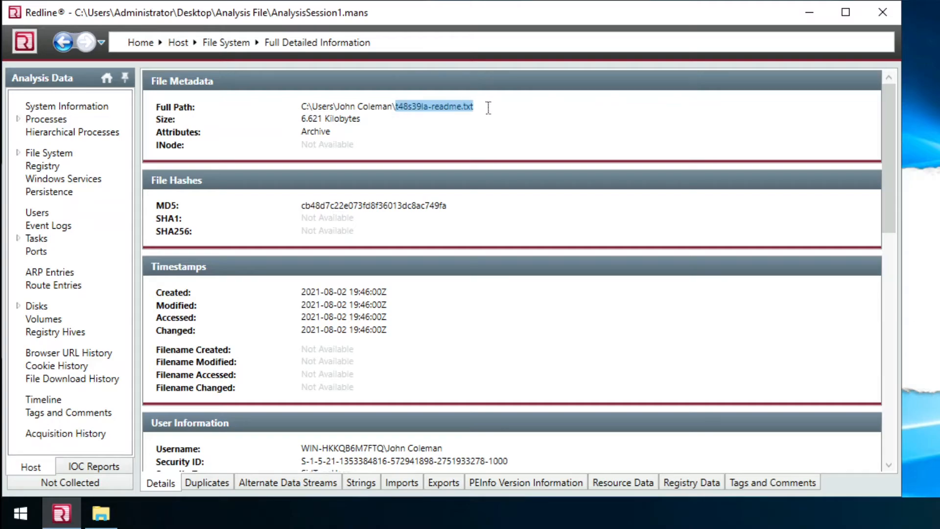
key(alt+Tab)
- Submit t48s39la-readme.txt as the Desktop note answer
click(266, 216)
key(ctrl+v)
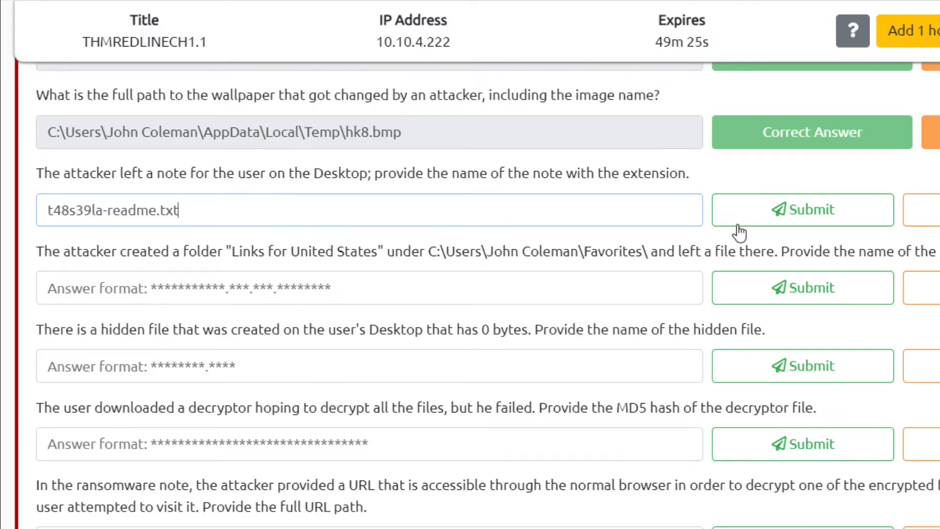
click(742, 230)
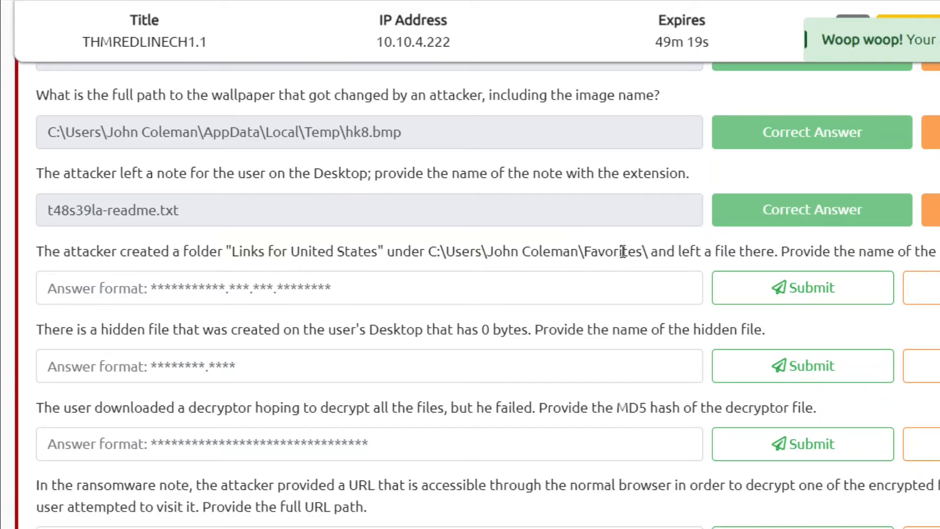
- Read the next question about the Favorites folder path
drag(642, 252, 551, 250)
drag(720, 251, 936, 252)
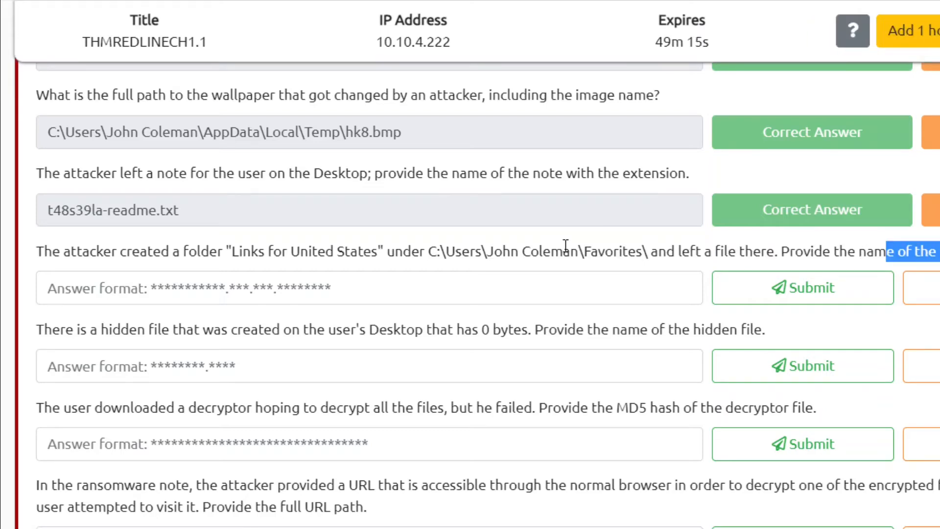
drag(562, 257, 676, 252)
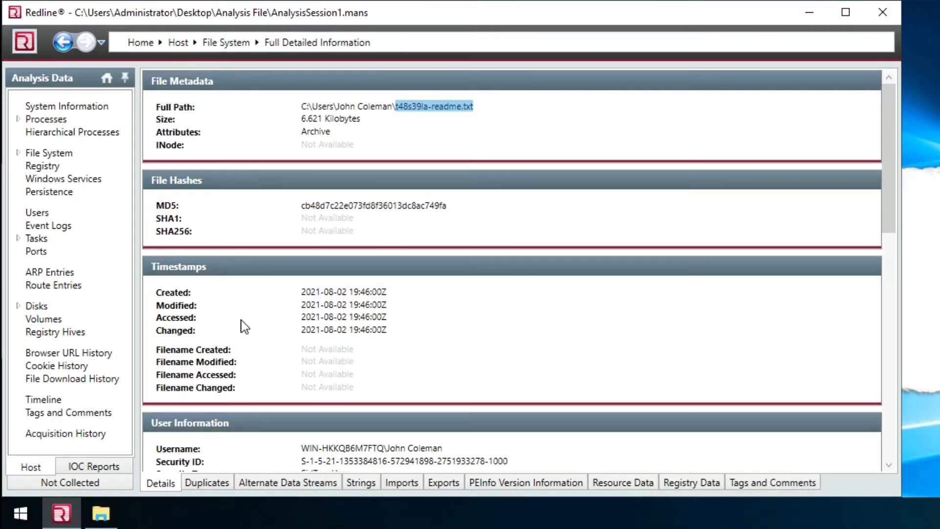
- Add the Favorites folder to the file listing and widen the Full Path column
click(62, 43)
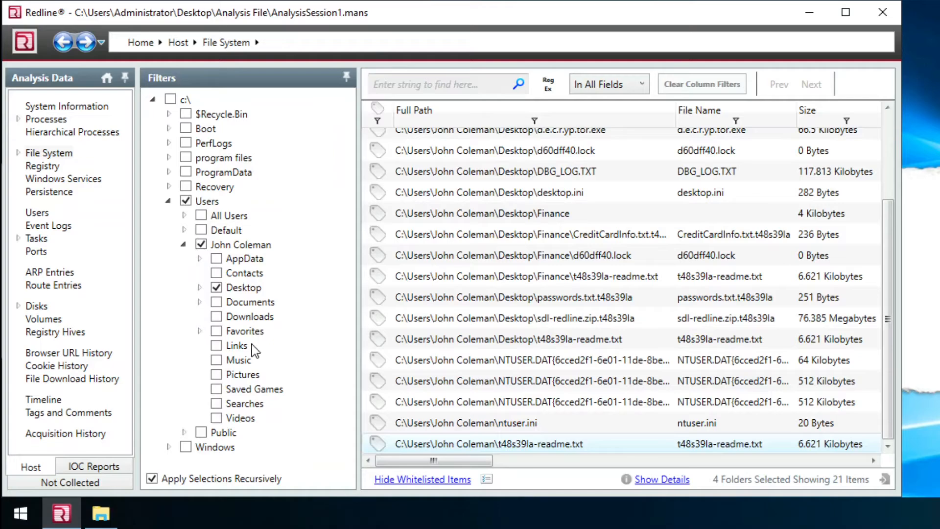
click(216, 331)
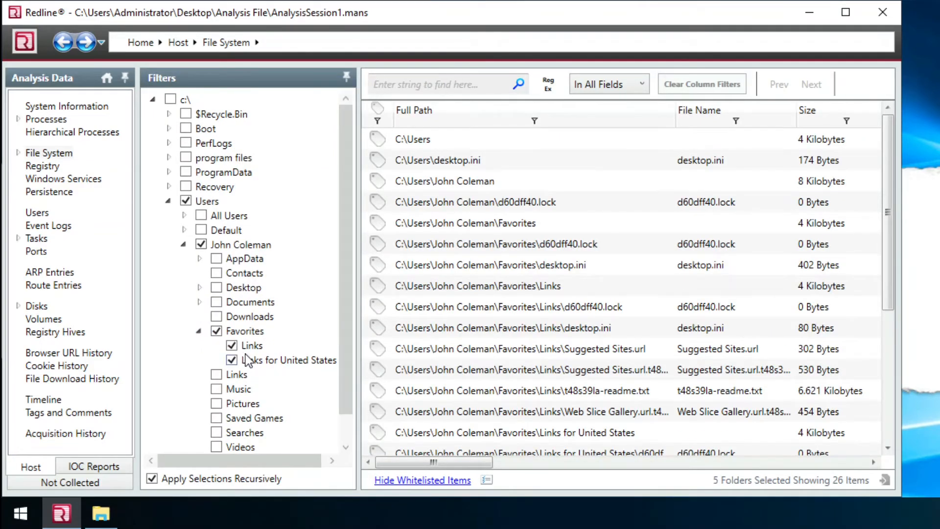
click(233, 346)
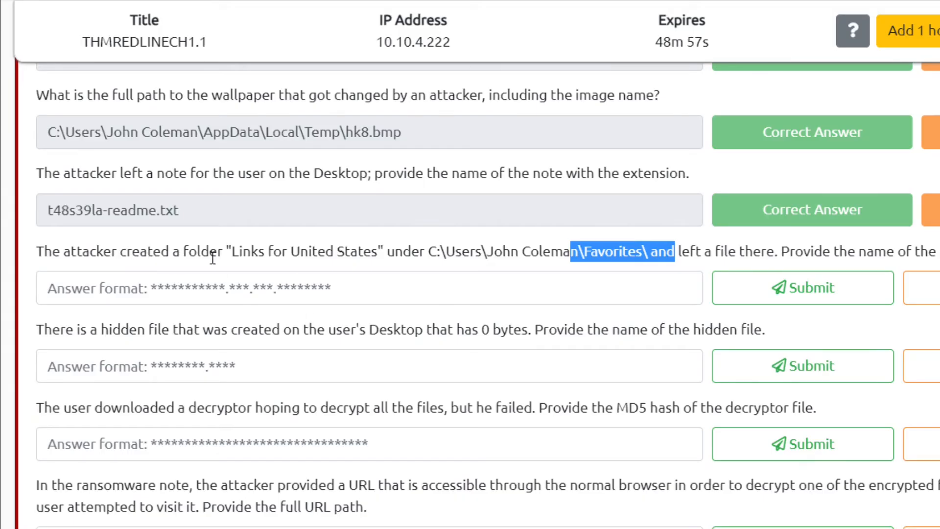
drag(699, 251, 784, 252)
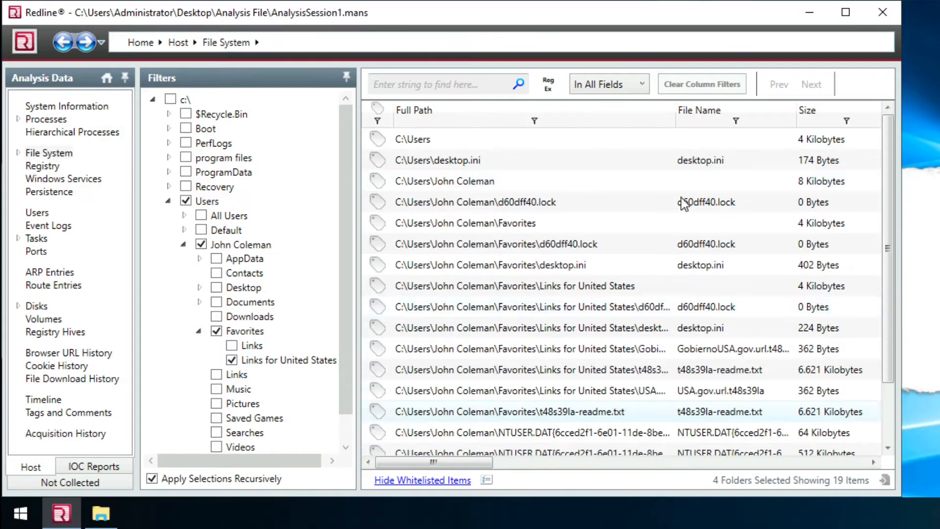
drag(682, 120, 801, 120)
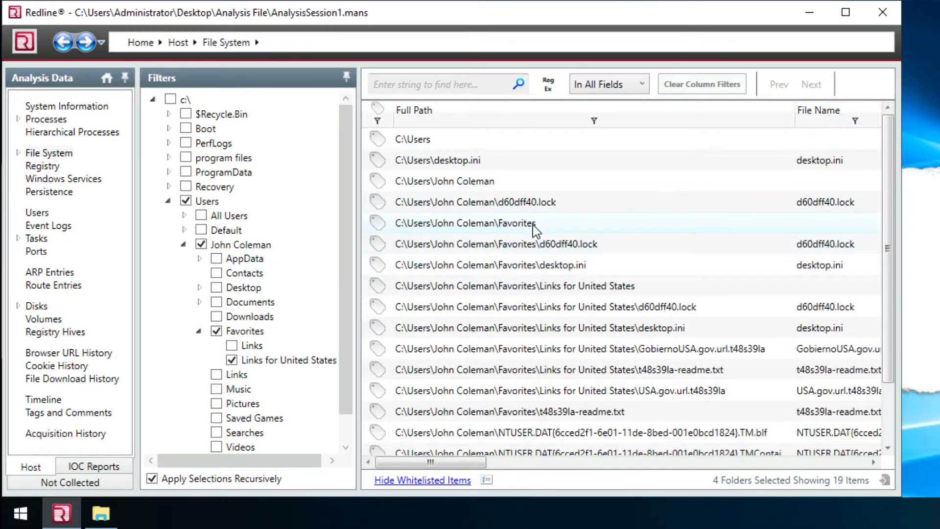
click(554, 233)
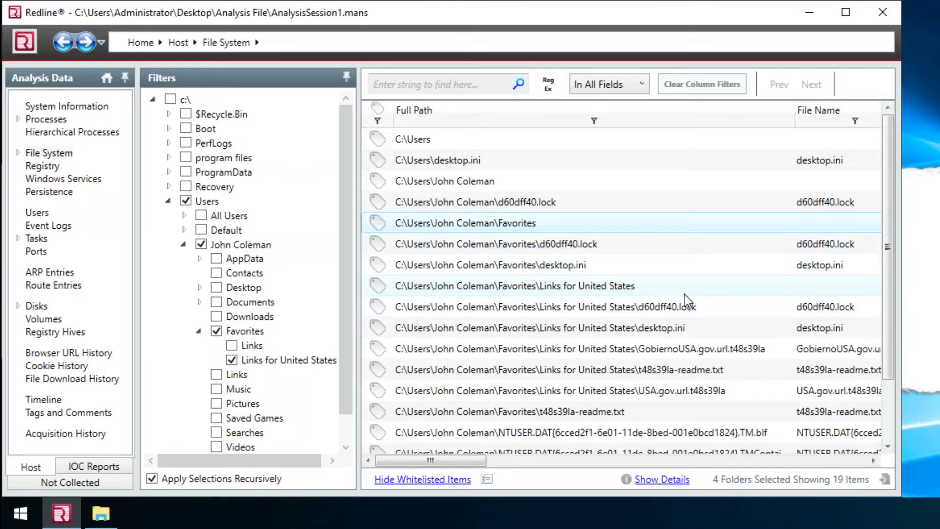
- Filter the listing to only the Links for United States folder and inspect its six files
click(217, 331)
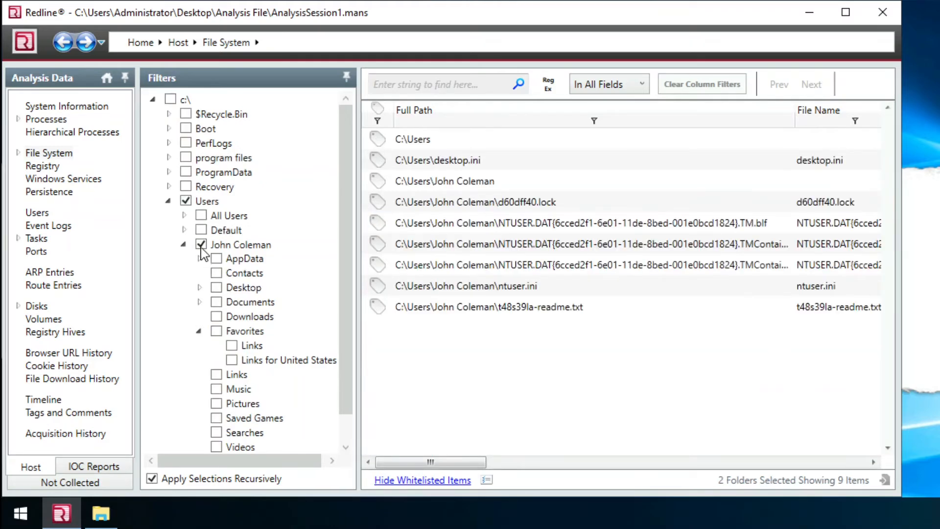
click(200, 245)
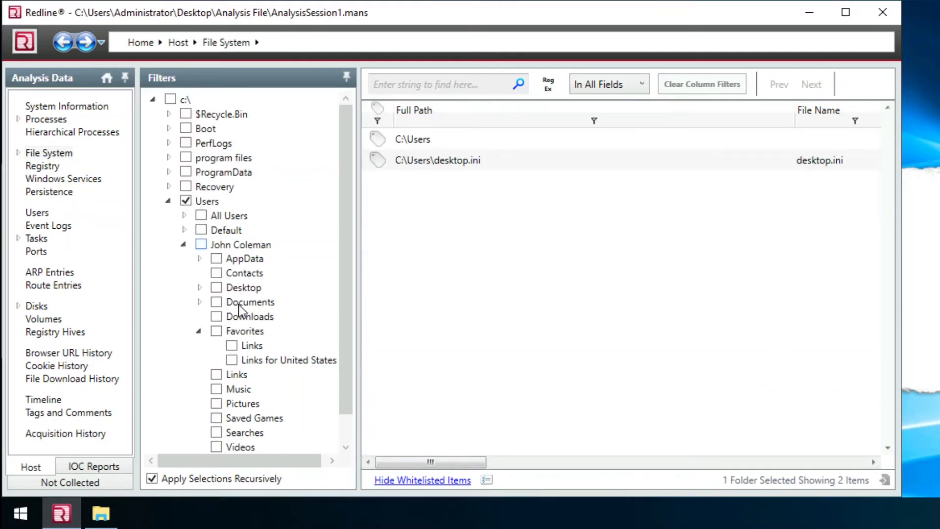
click(231, 360)
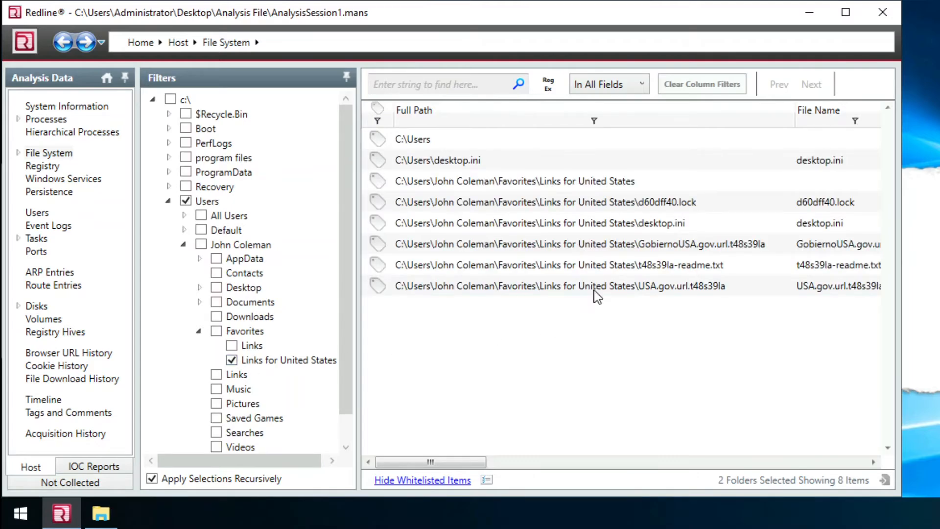
click(186, 201)
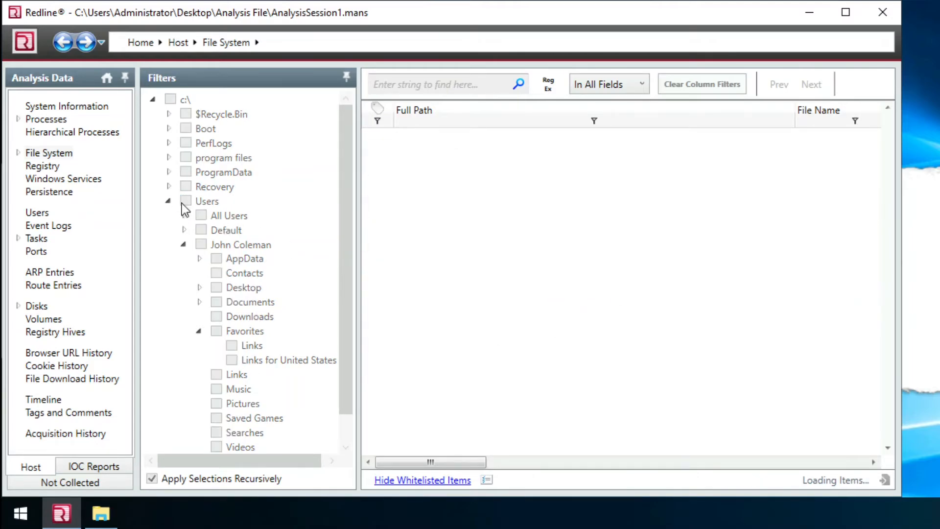
click(231, 360)
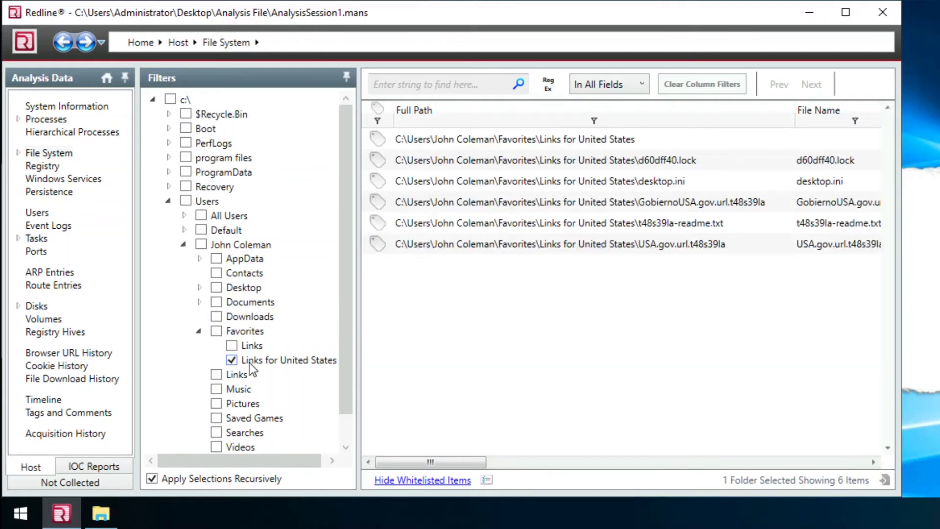
drag(795, 110, 807, 111)
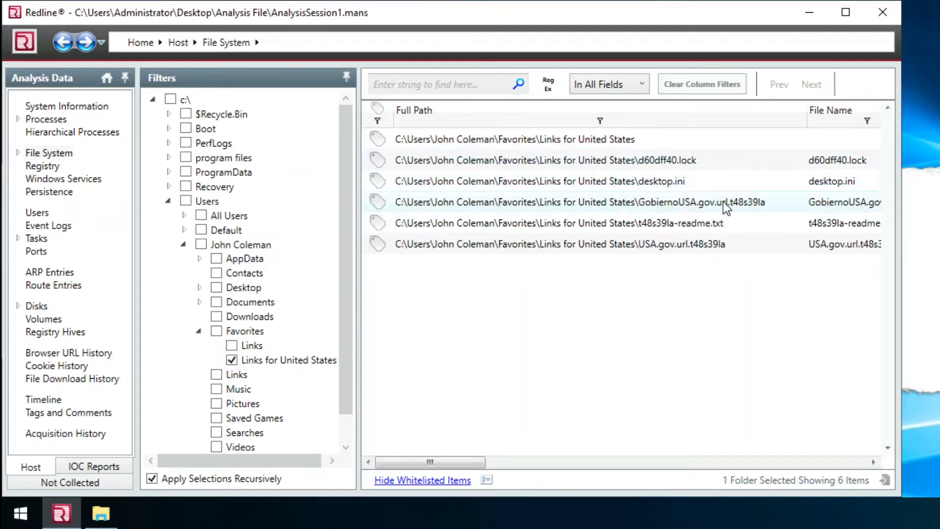
click(686, 230)
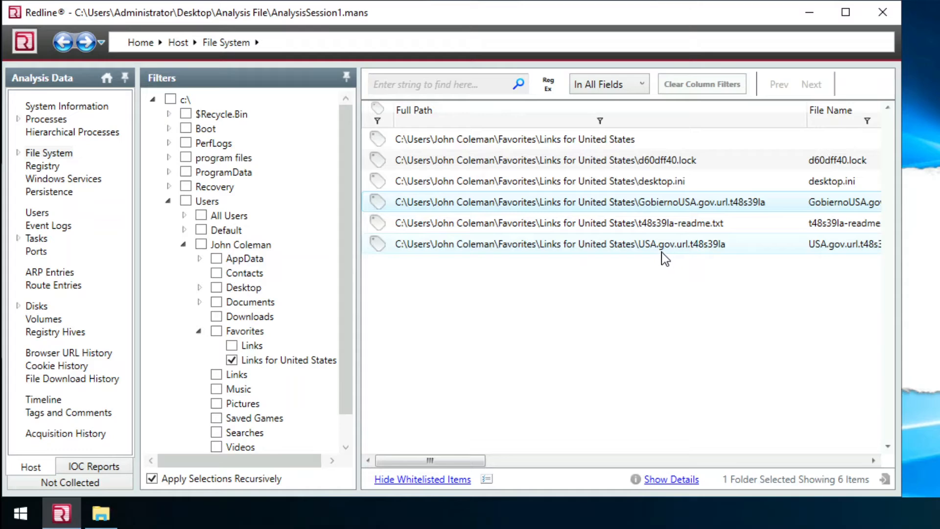
click(685, 250)
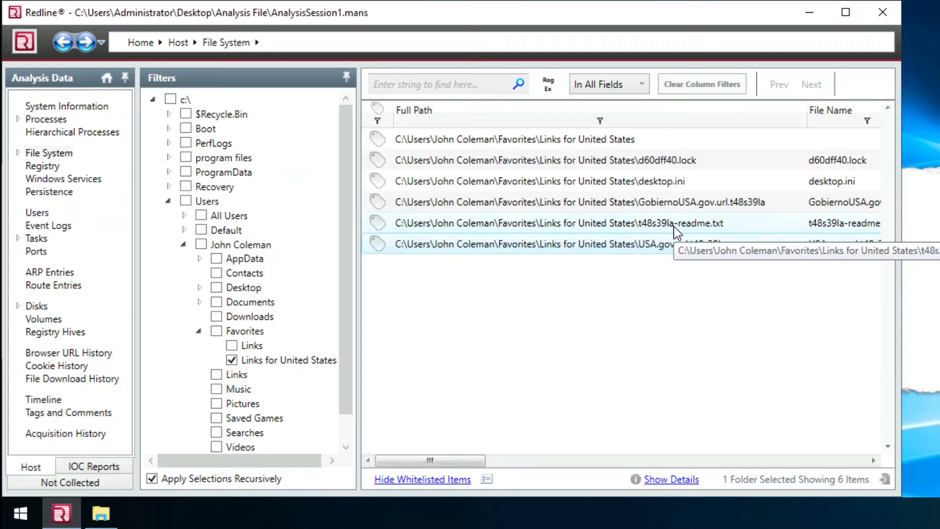
click(685, 230)
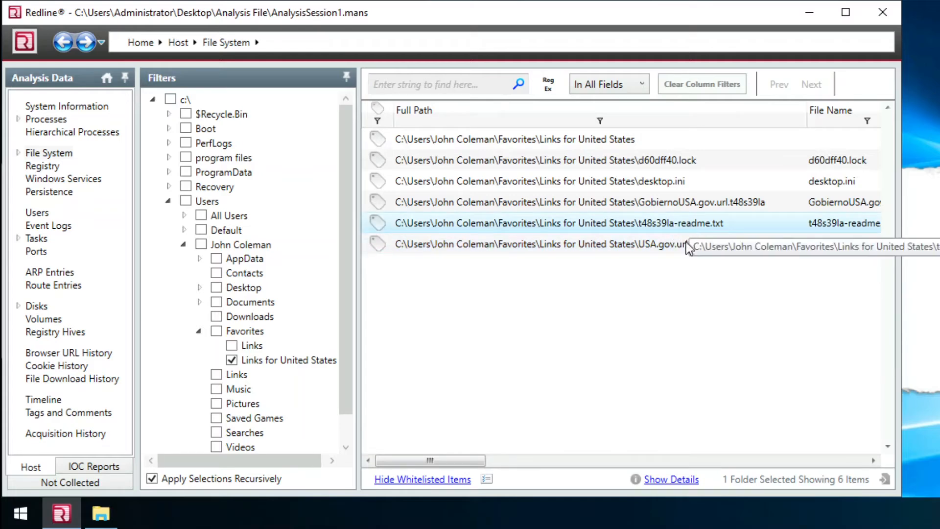
click(688, 246)
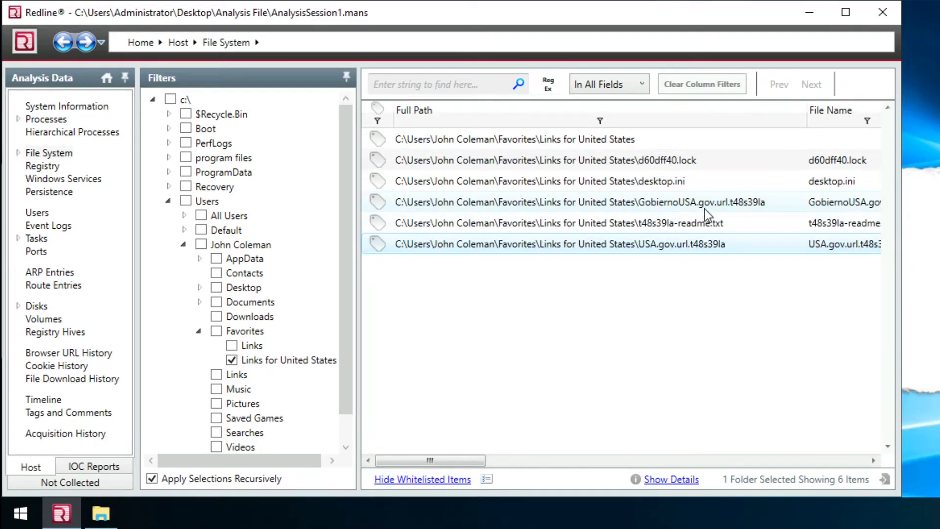
- Copy USA.gov.url.t48s39la from its file details and submit it as the answer
double_click(699, 245)
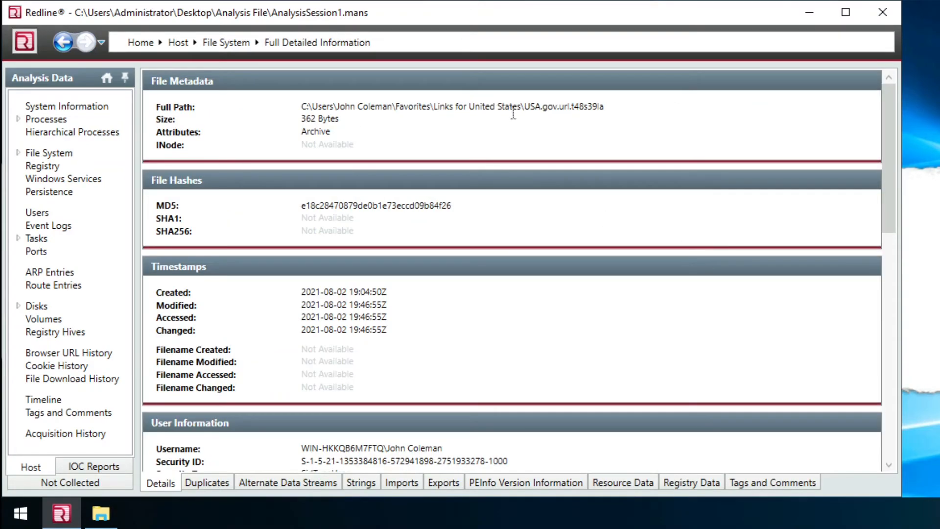
double_click(568, 108)
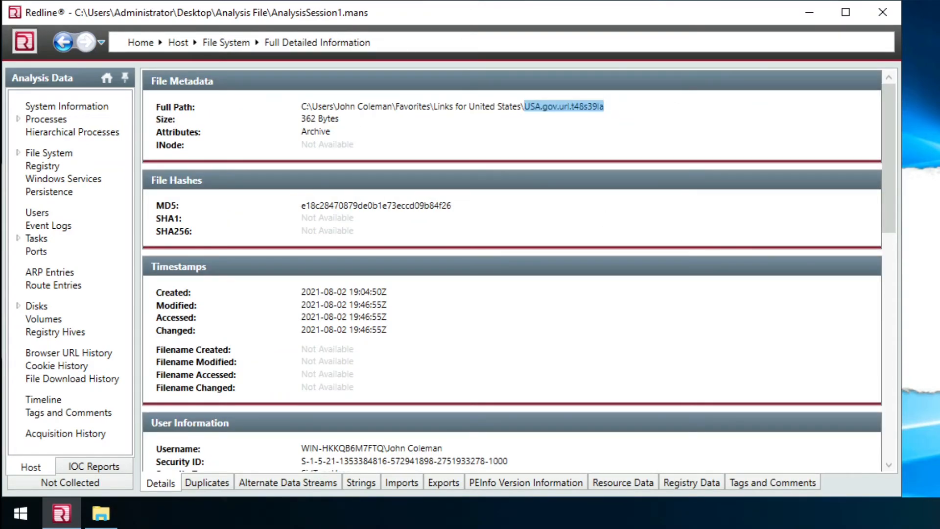
key(ctrl+c)
key(alt+Tab)
click(297, 288)
key(ctrl+v)
click(744, 294)
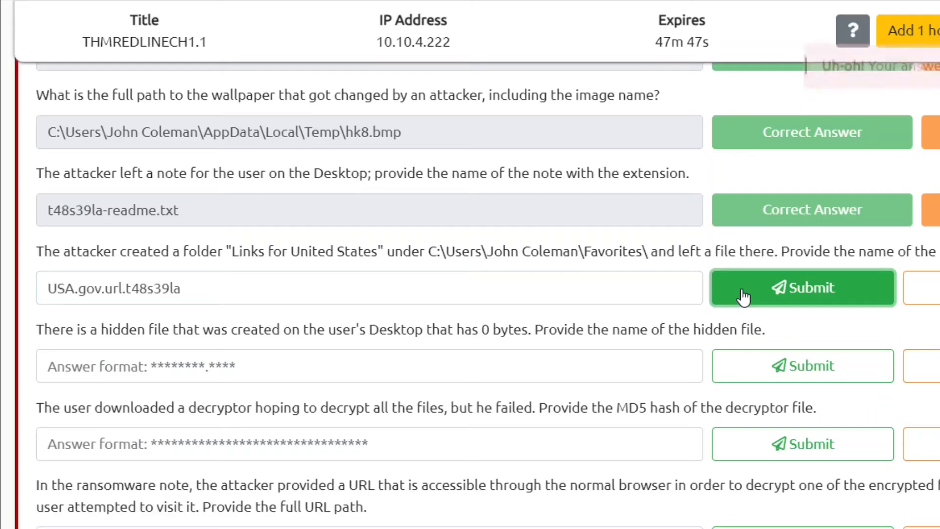
key(alt+Tab)
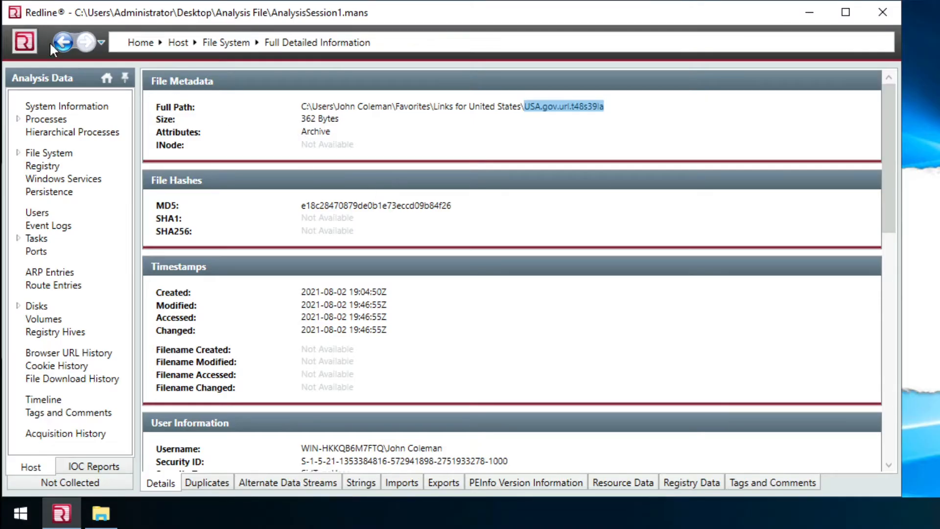
- Open GobiernoUSA.gov.url.t48s39la's details and copy its file name
key(alt+Left)
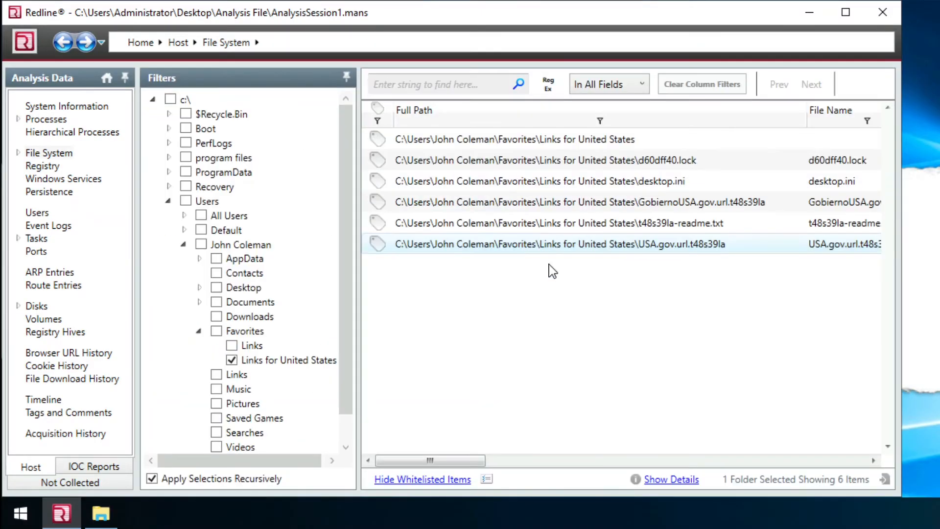
click(632, 206)
double_click(567, 209)
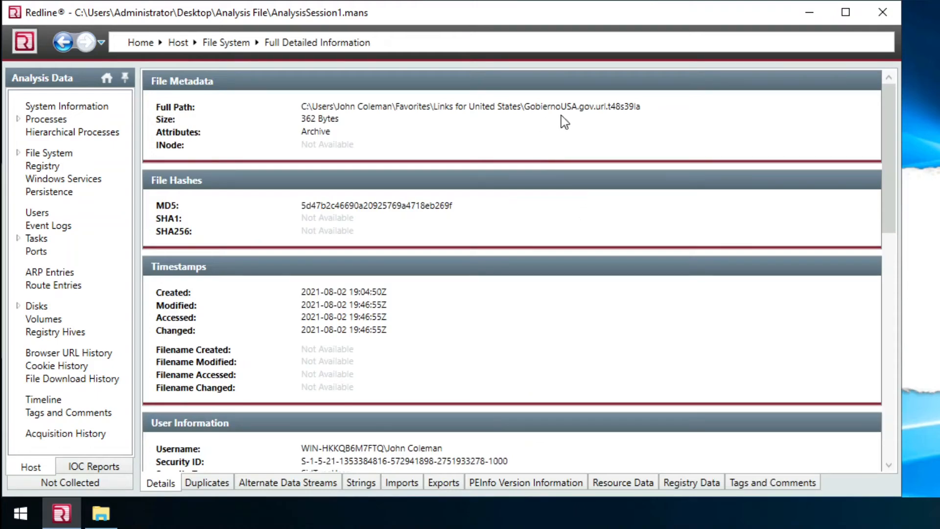
drag(526, 109, 669, 119)
key(alt+Tab)
- Replace the rejected answer with GobiernoUSA.gov.url.t48s39la, submit it, and read the hidden-file question
triple_click(455, 274)
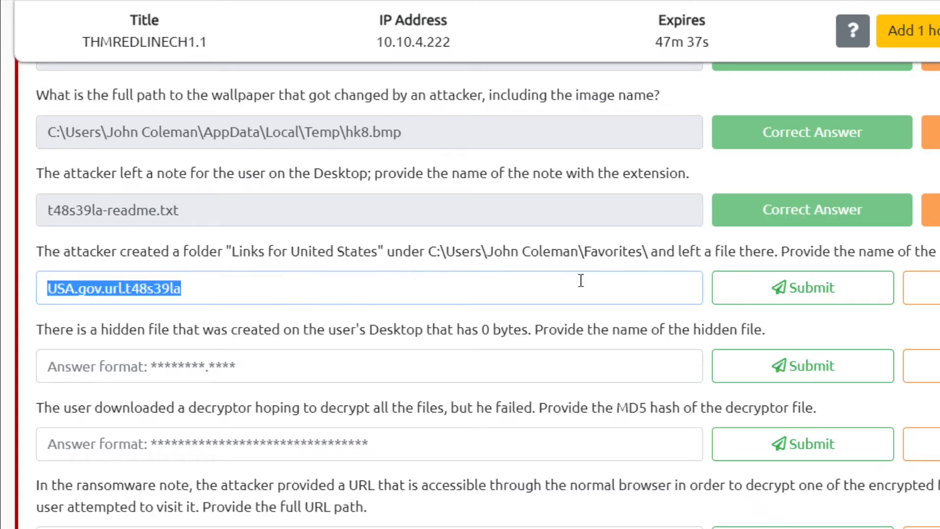
key(ctrl+v)
click(718, 277)
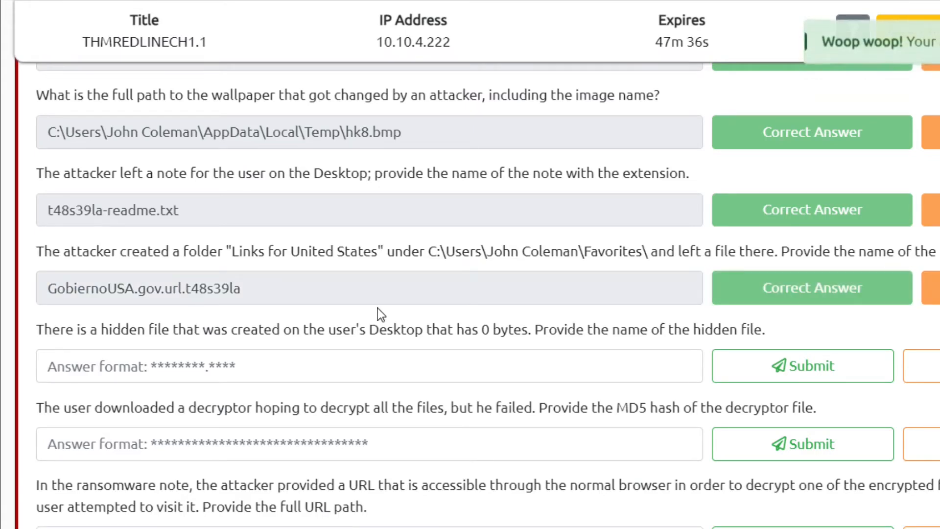
scroll(568, 323, down, 3)
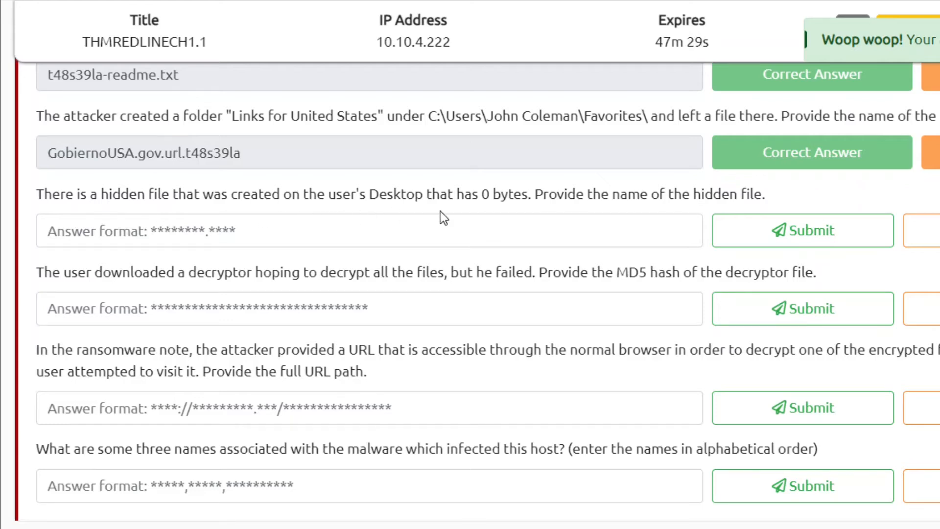
drag(416, 194, 778, 195)
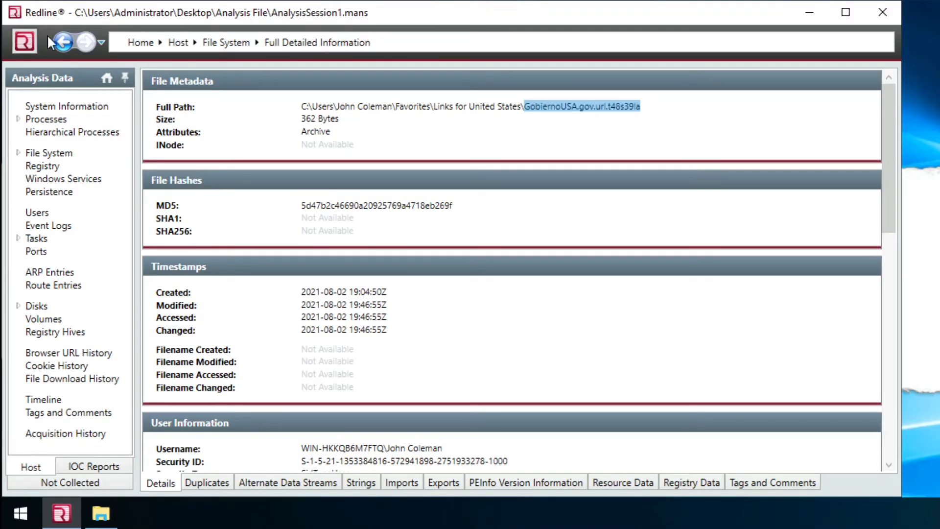
- Filter the file list to the Desktop folder, excluding Links for United States and Finance
click(64, 42)
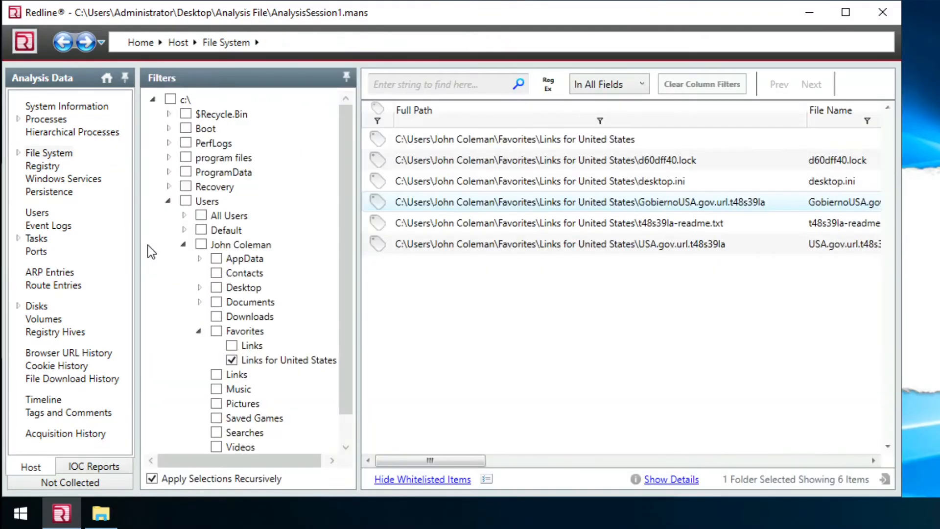
click(216, 288)
click(232, 361)
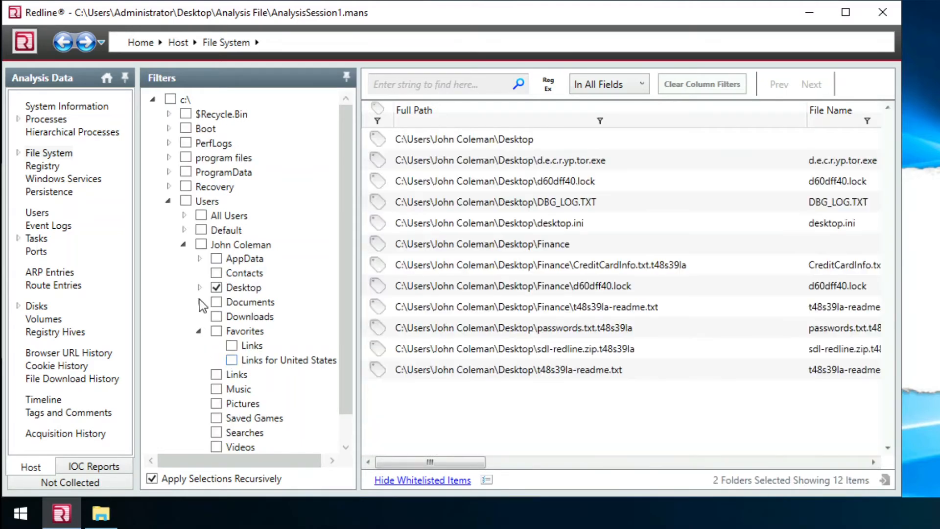
click(199, 288)
click(232, 302)
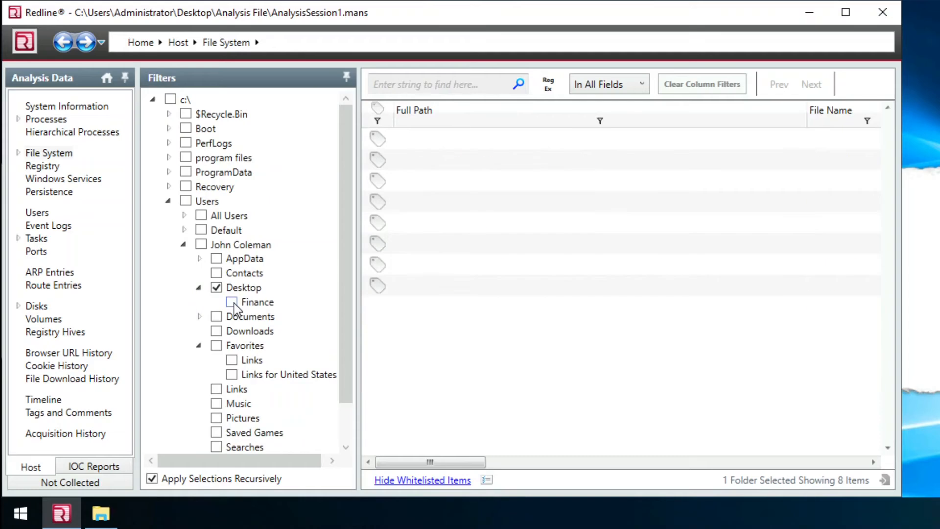
- Sort the Desktop files by size and open the 0-byte d60dff40.lock's details
drag(803, 121, 660, 116)
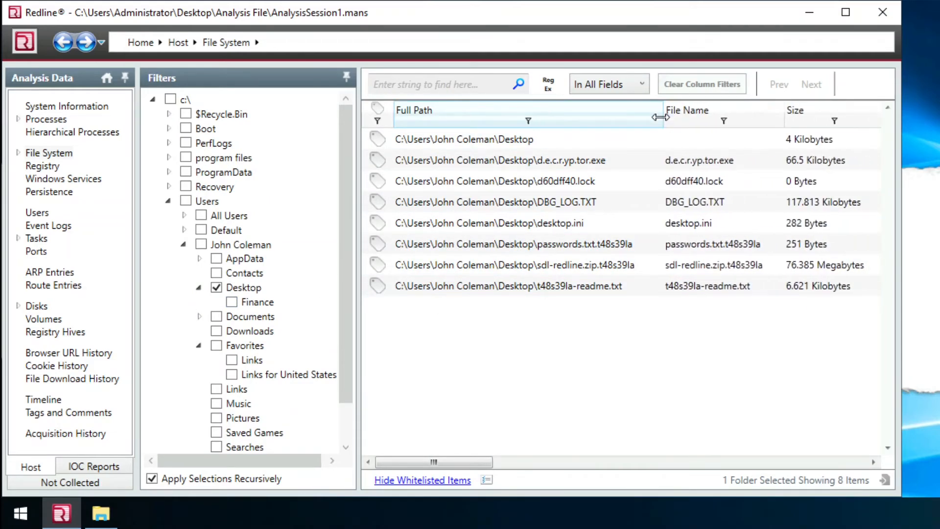
click(831, 121)
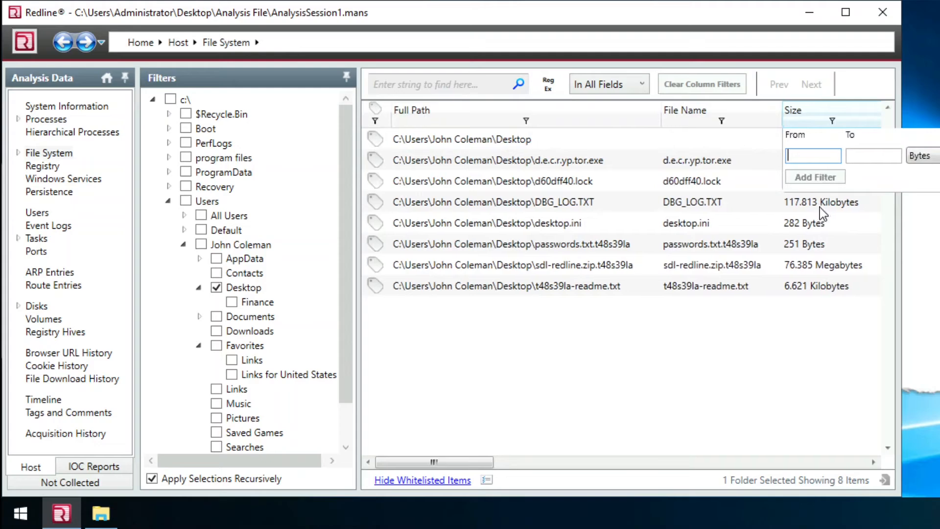
click(800, 340)
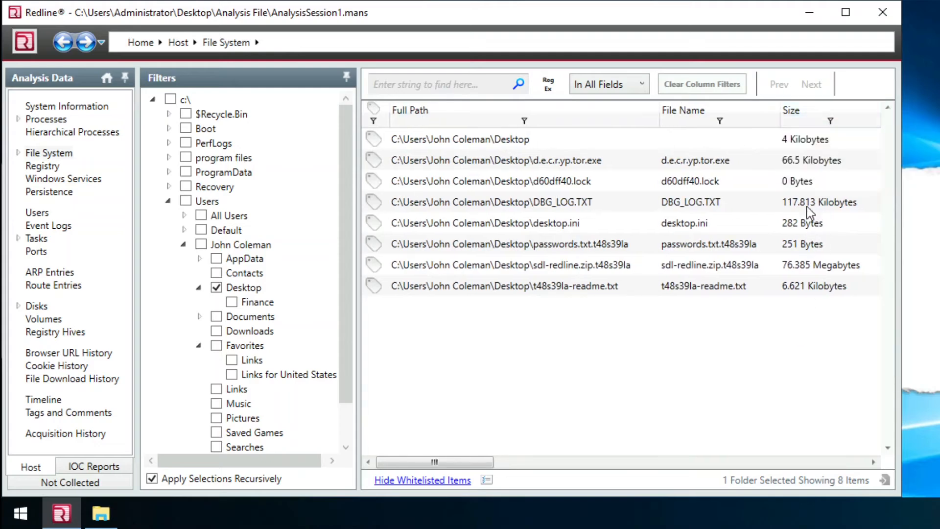
click(816, 109)
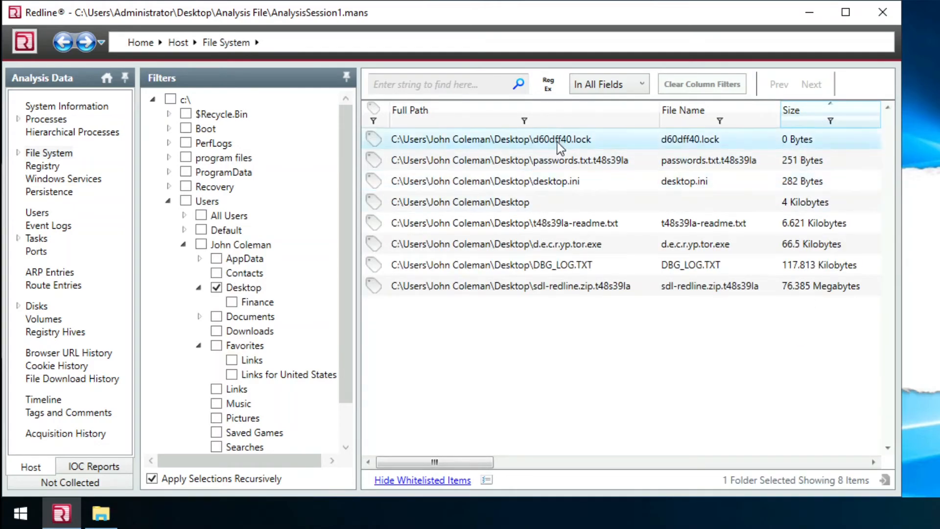
double_click(482, 141)
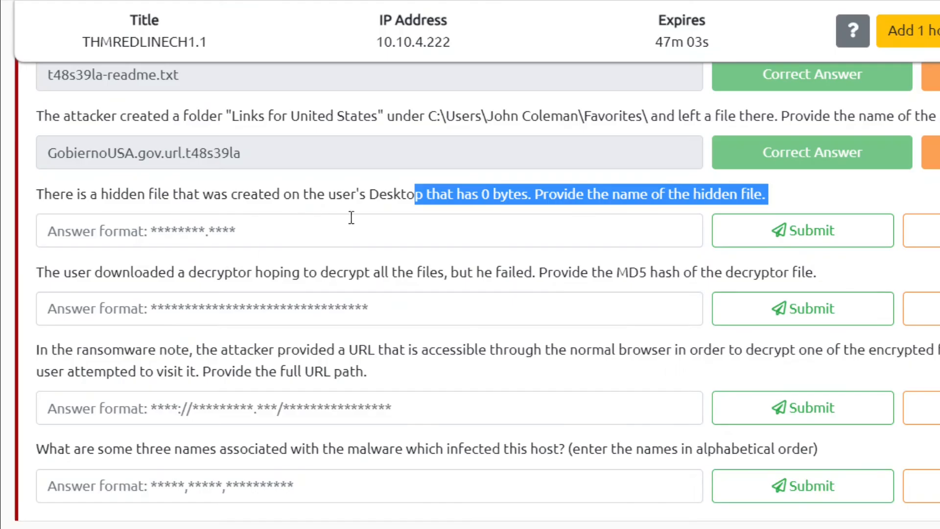
- Submit \d60dff40.lock as the hidden Desktop file answer
drag(603, 195, 806, 202)
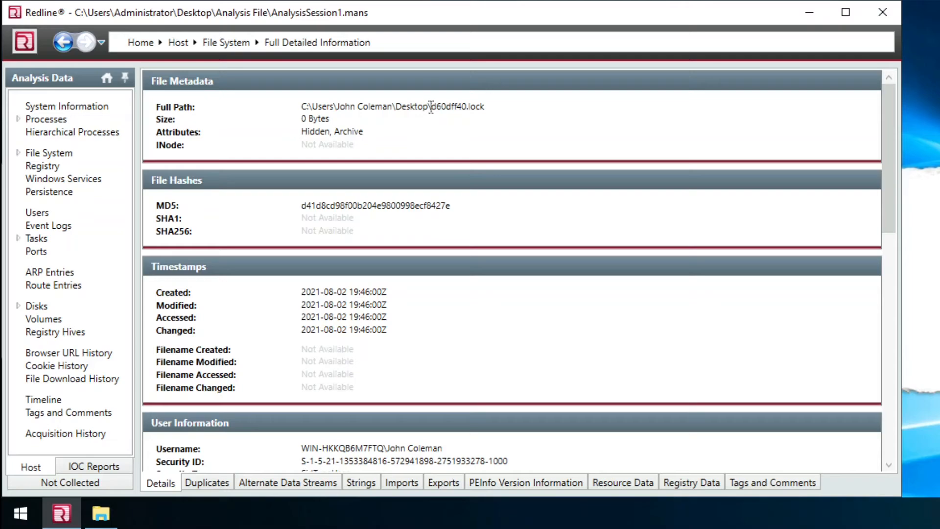
double_click(504, 113)
key(ctrl+c)
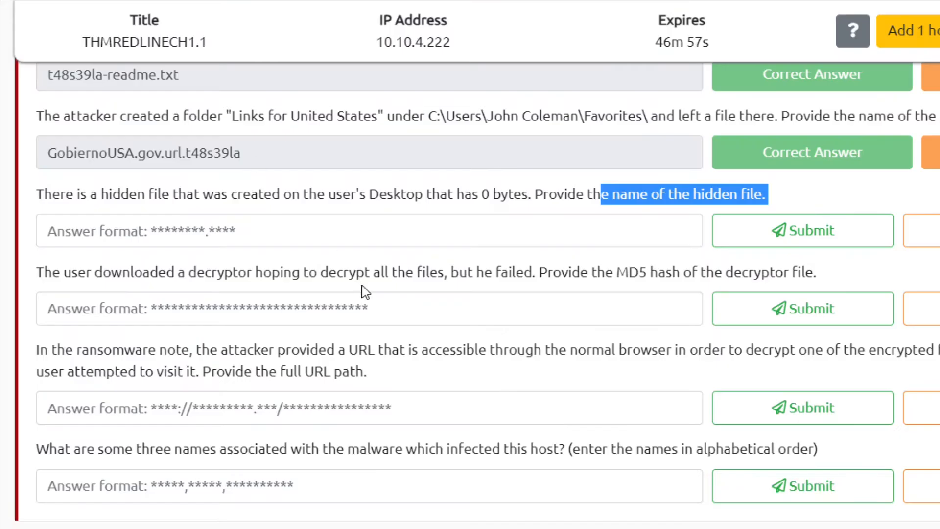
click(284, 225)
key(ctrl+v)
click(764, 237)
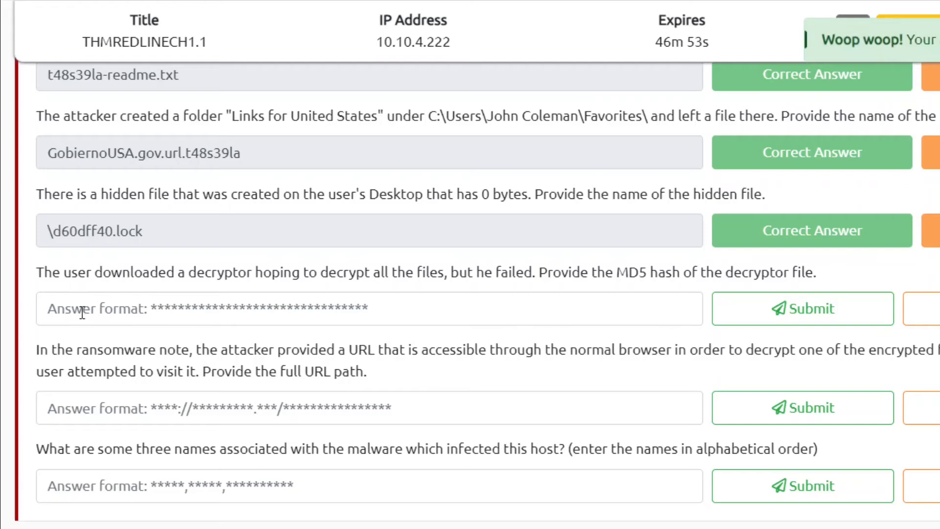
- Confirm \d60dff40.lock is marked correct and return to Redline's Desktop file list
drag(54, 237, 47, 234)
click(258, 222)
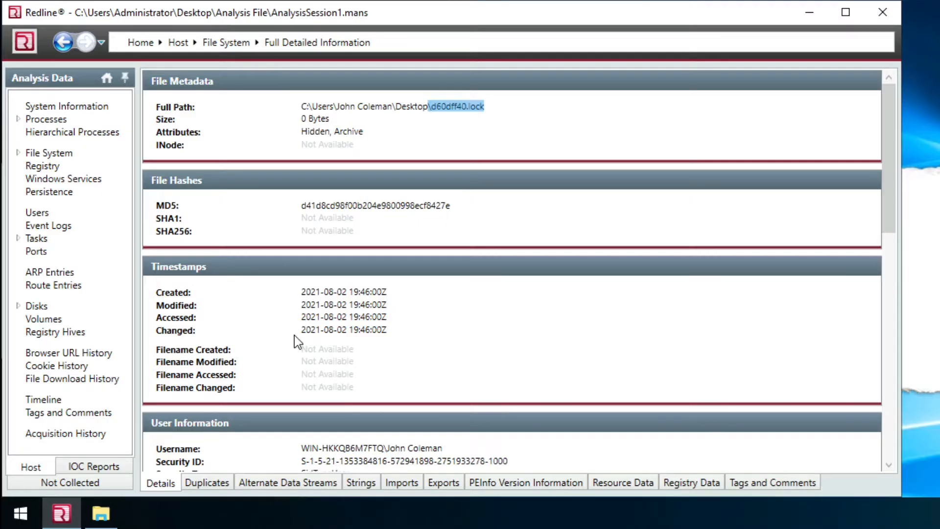
click(56, 44)
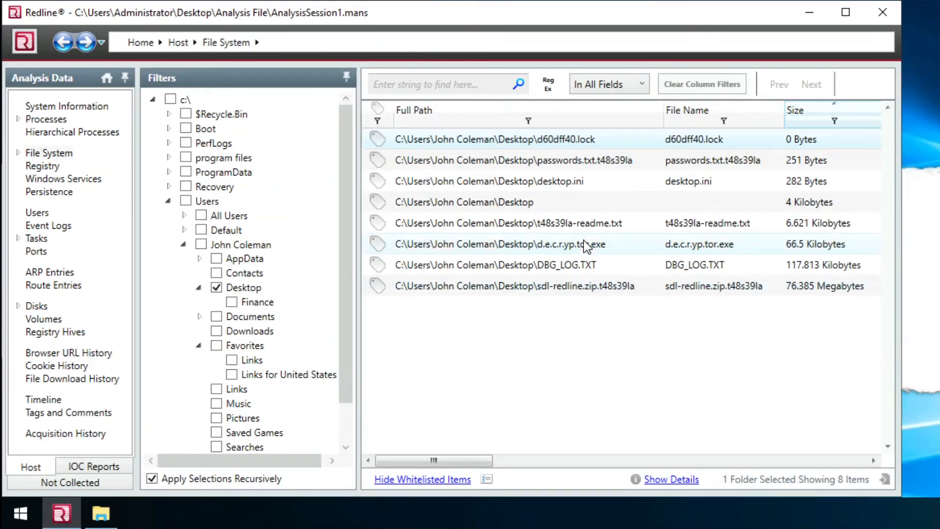
- Open the d.e.c.r.yp.tor.exe decryptor's details and select its MD5 hash
click(561, 245)
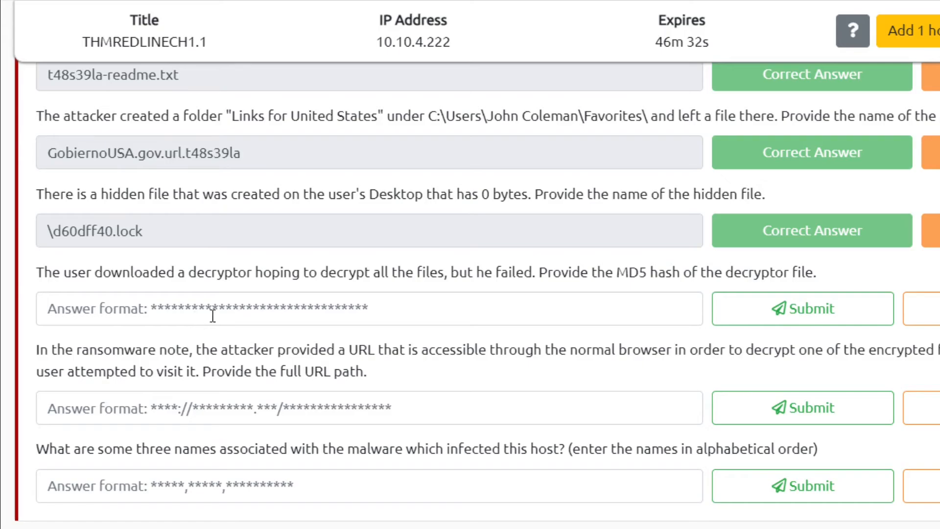
click(213, 316)
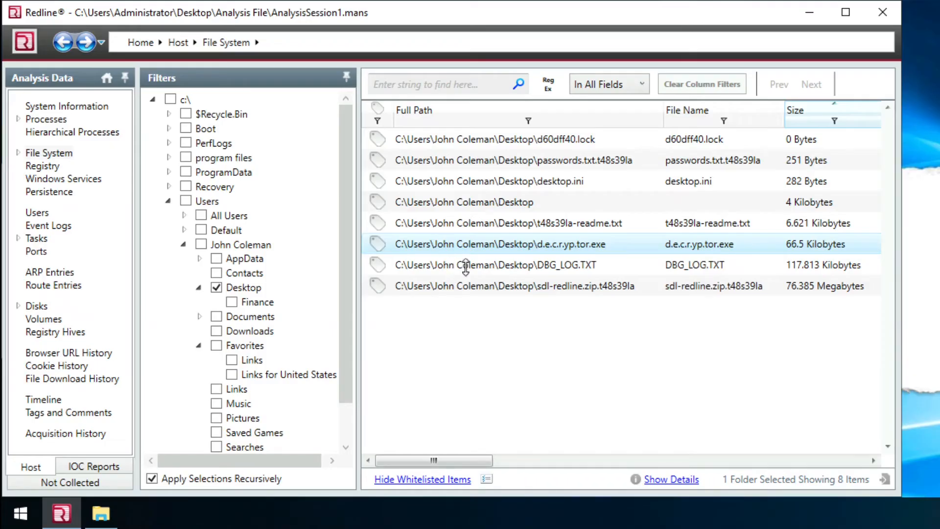
double_click(533, 251)
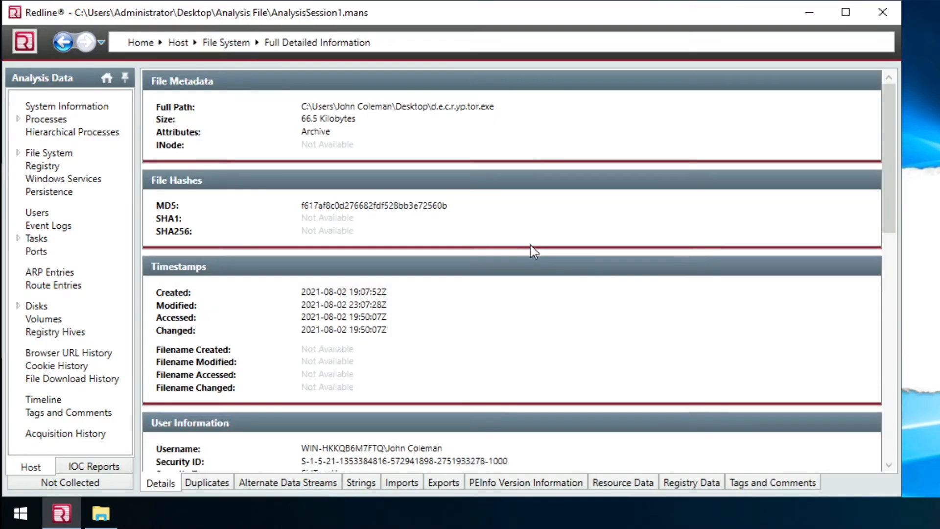
double_click(391, 205)
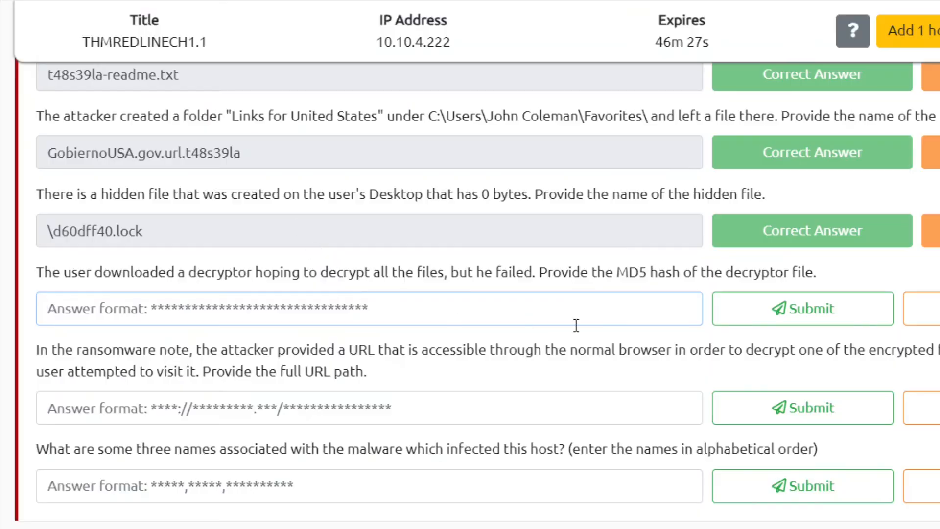
key(ctrl+v)
click(803, 309)
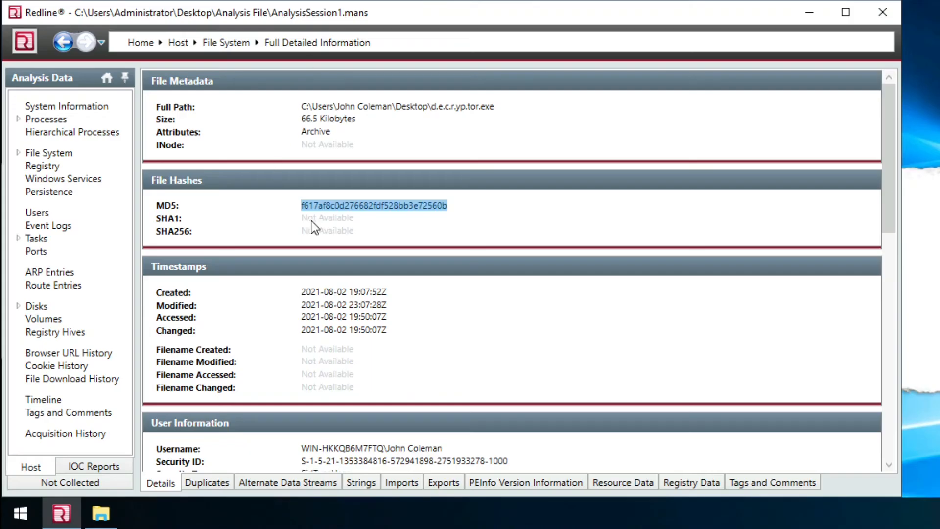
- Copy MD5 f617af8c0d276682fdf528bb3e72560b and submit it, replacing the wrong answer
right_click(339, 210)
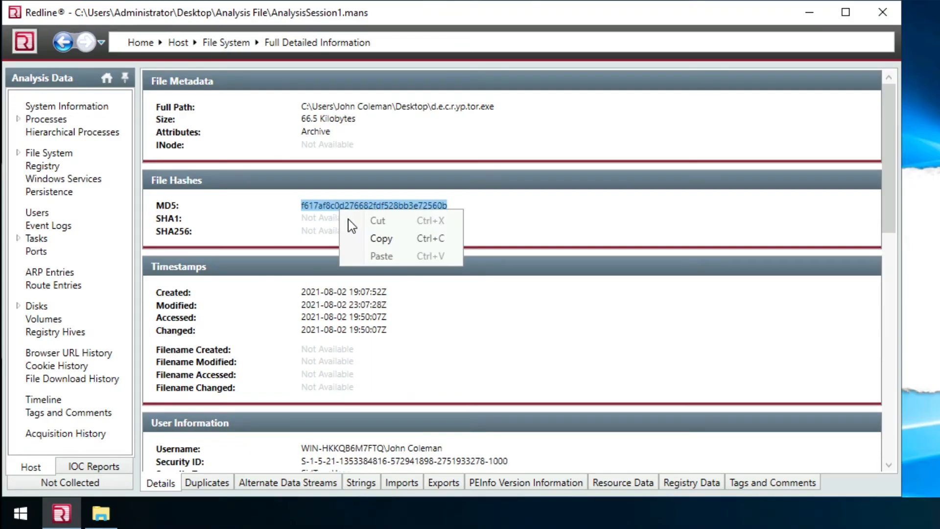
click(348, 237)
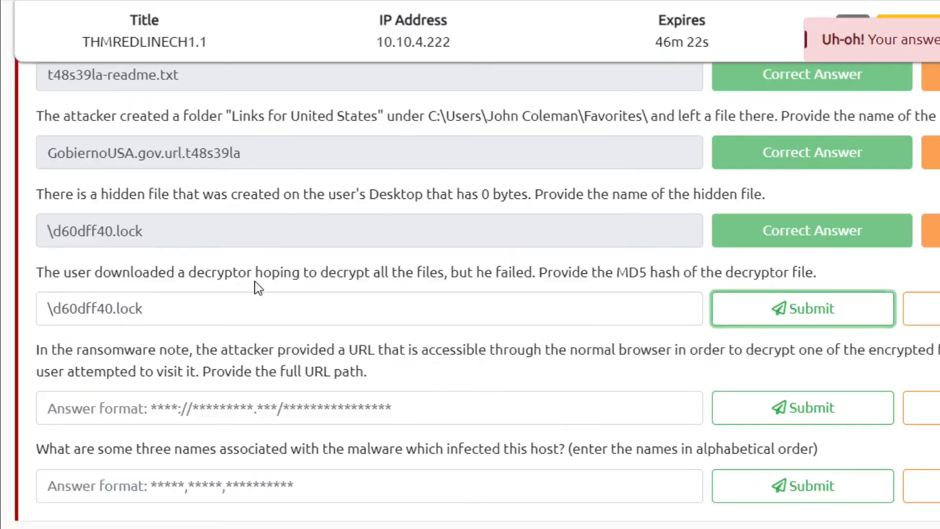
click(248, 301)
key(ctrl+a)
key(ctrl+v)
click(736, 317)
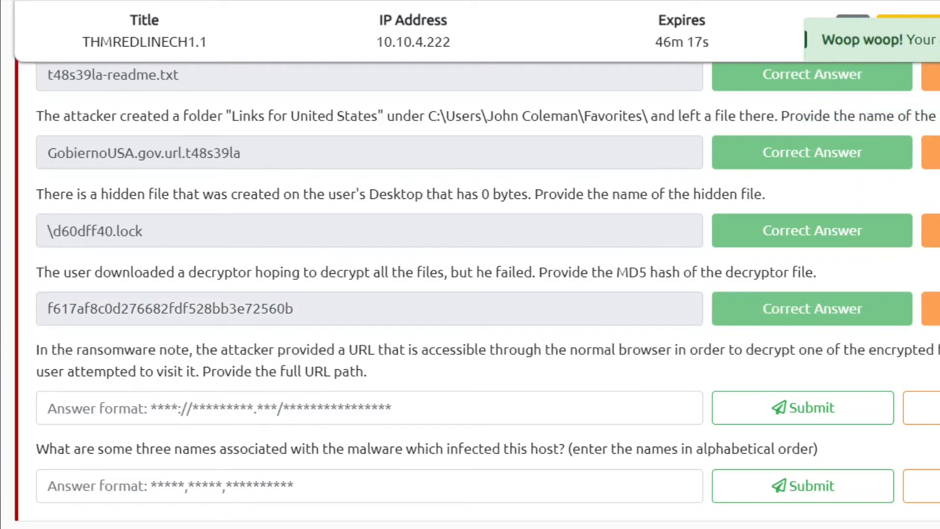
- Read the ransom-note full URL question and bring up Redline's Browser URL History (395 records)
scroll(476, 279, down, 1)
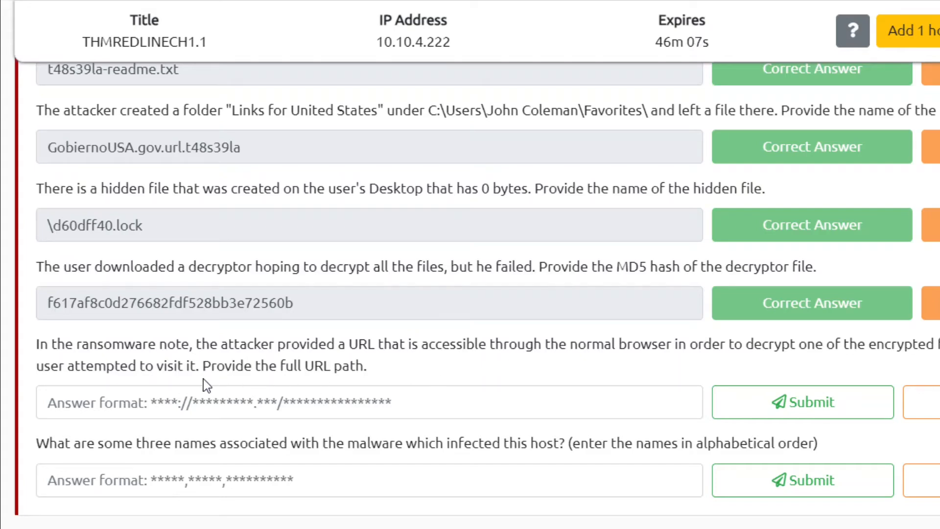
drag(201, 373, 413, 378)
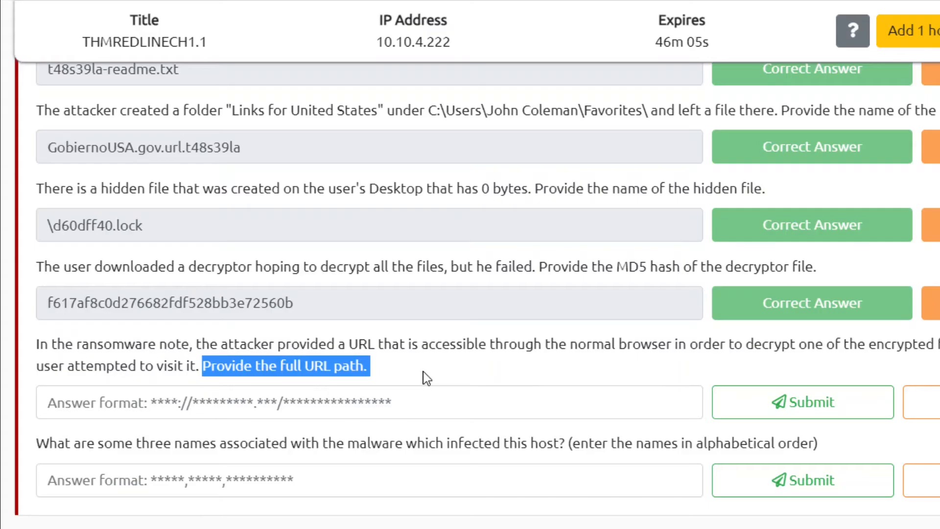
click(425, 377)
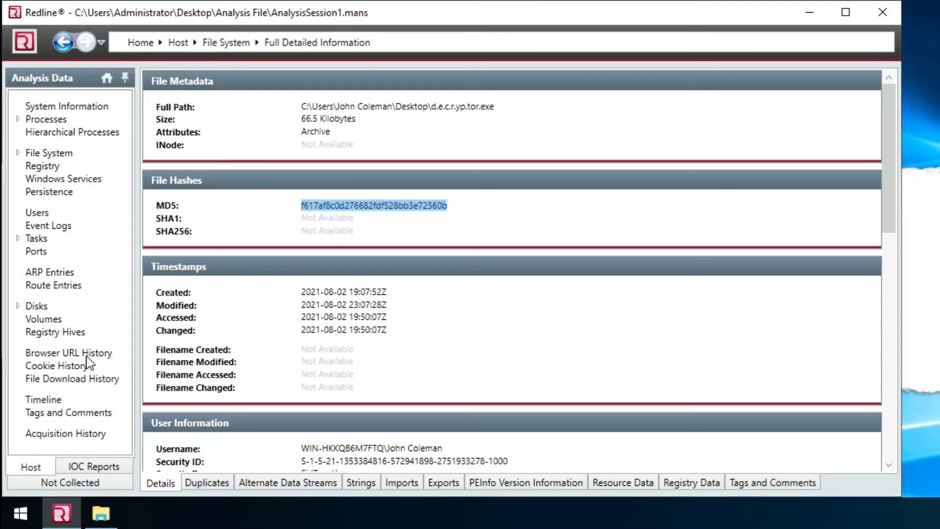
click(88, 353)
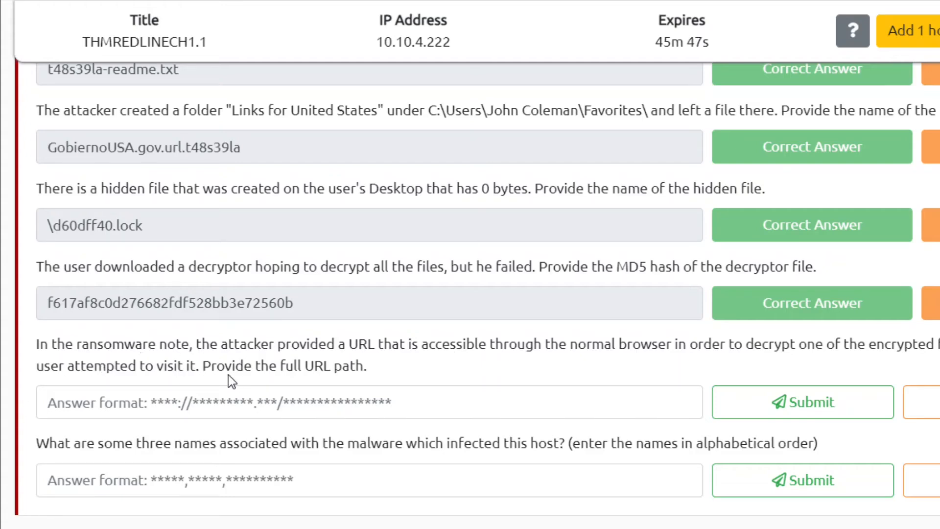
- Search Redline's URL history for 'ransomware', then 'note', and finally 'decrypt'
double_click(113, 345)
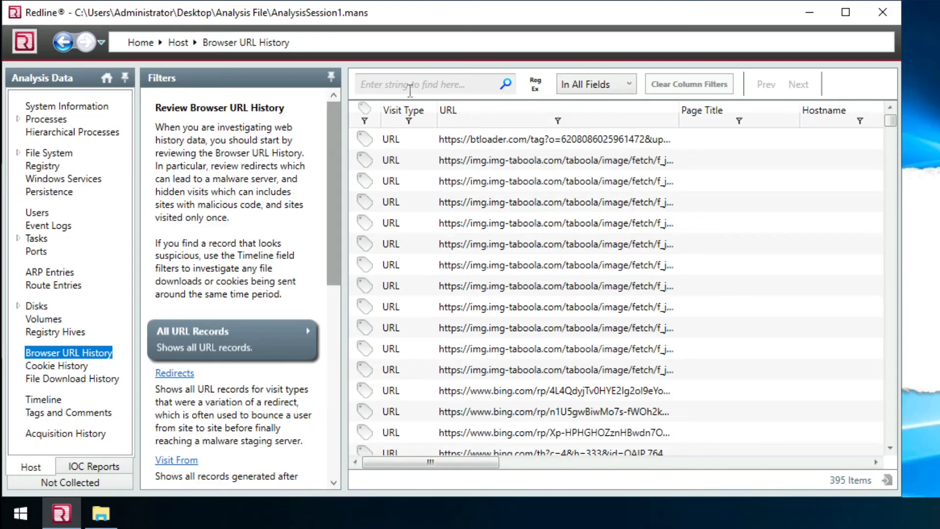
click(411, 86)
key(ctrl+v)
key(Return)
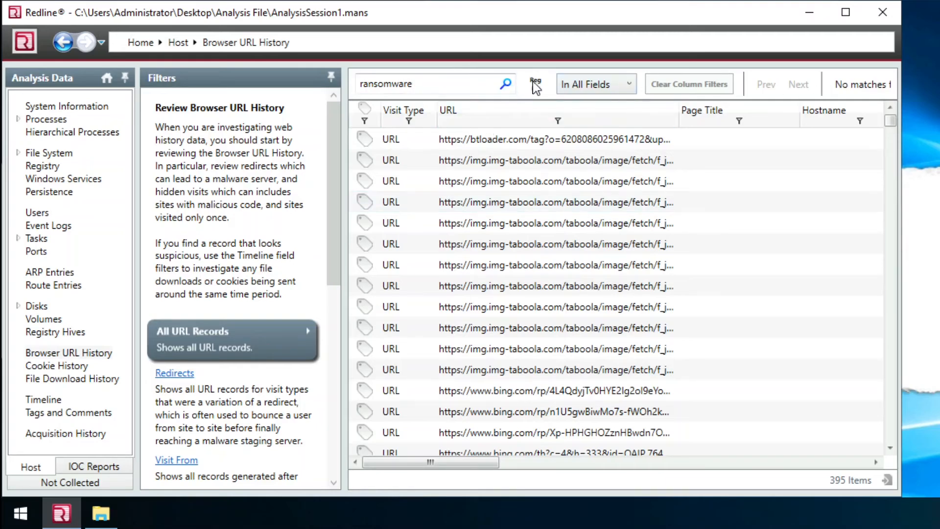
double_click(371, 82)
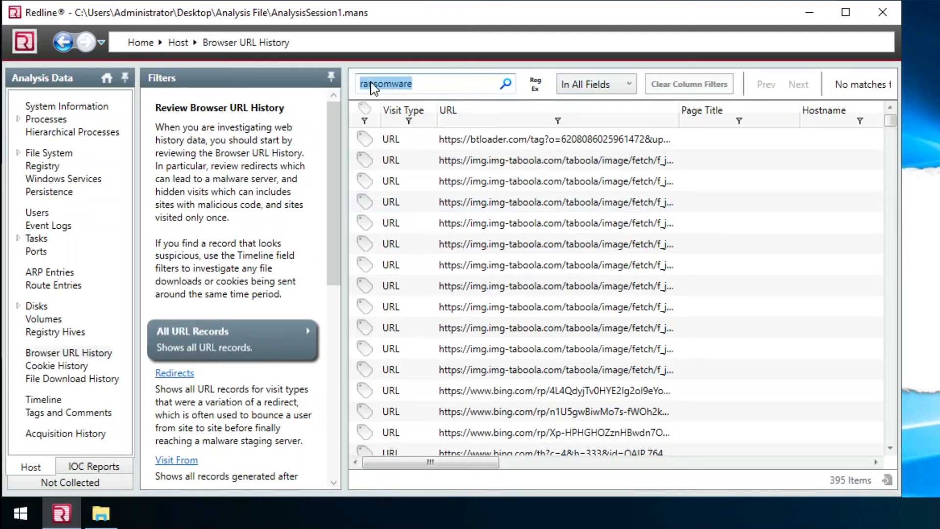
text(note)
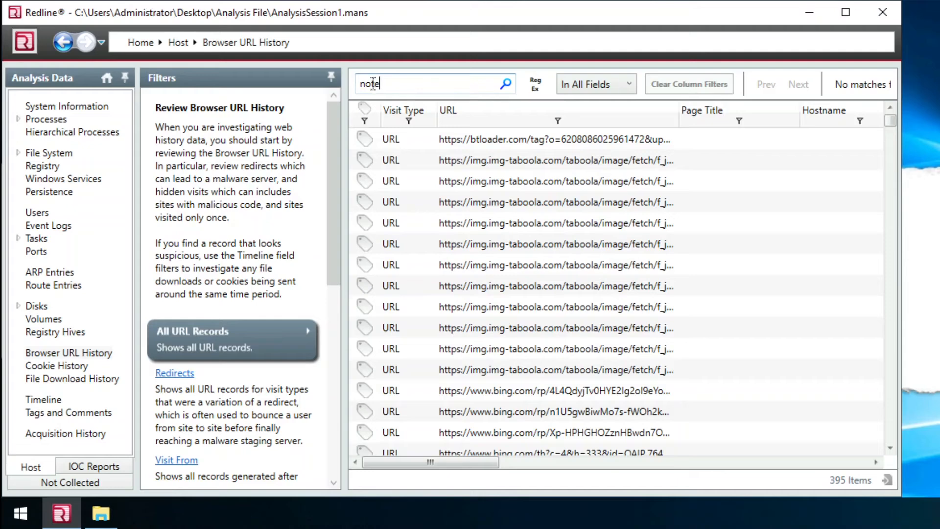
double_click(374, 83)
text(decrypt)
key(Return)
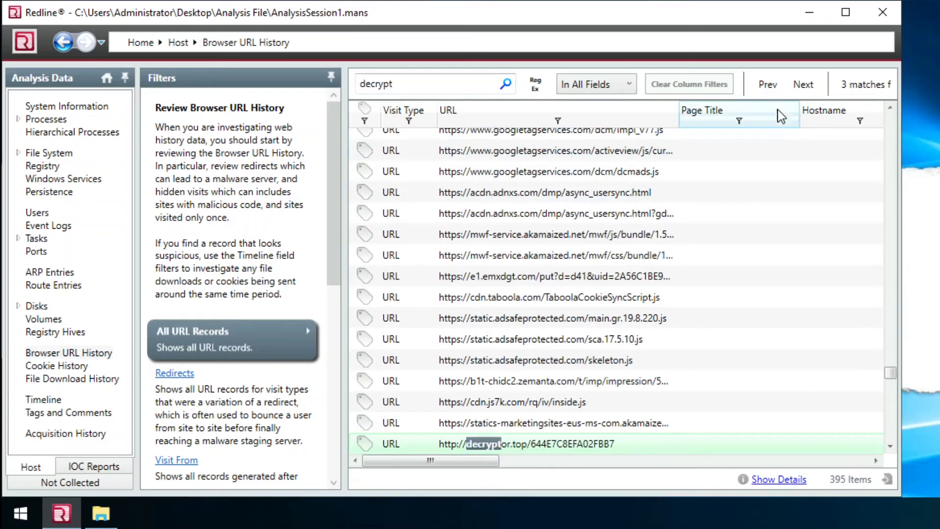
double_click(507, 444)
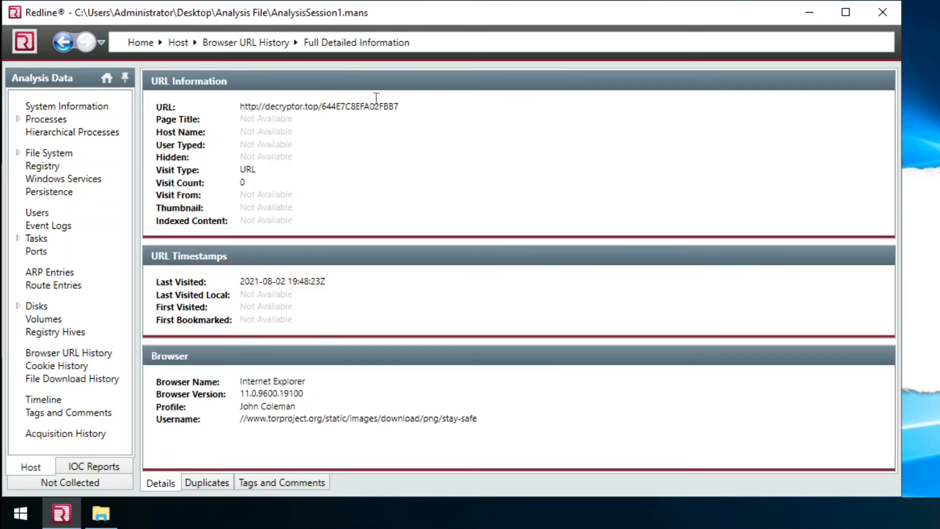
double_click(369, 106)
double_click(369, 108)
click(241, 106)
drag(398, 107, 240, 107)
right_click(244, 108)
click(286, 136)
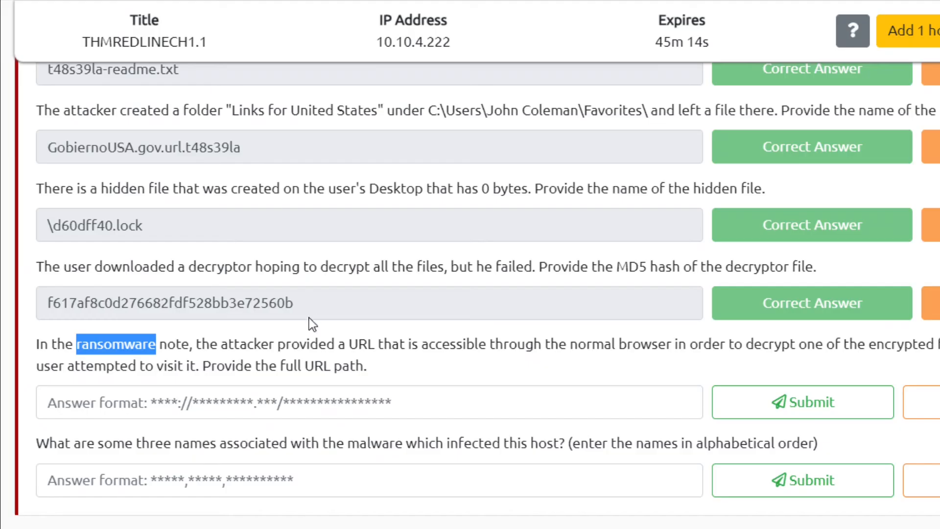
click(271, 404)
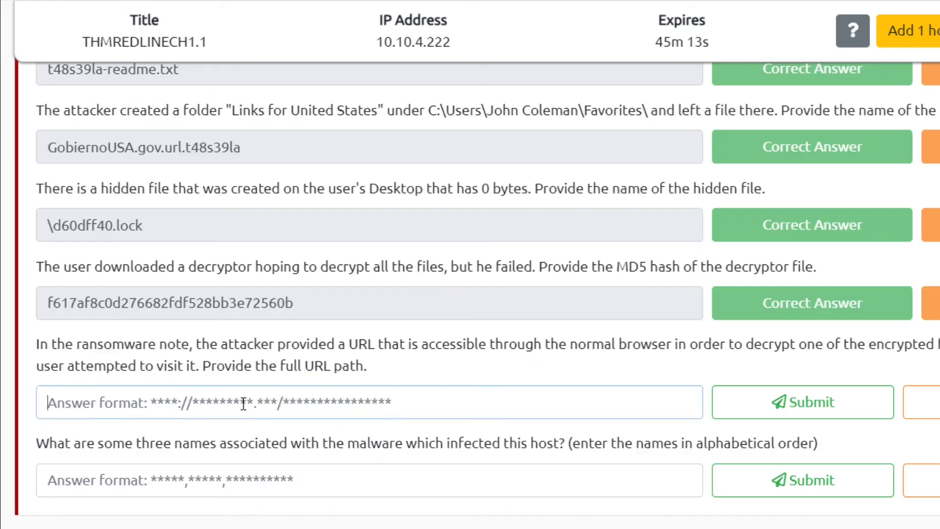
key(ctrl+v)
- Submit the decryptor.top URL answer and confirm it is marked correct
click(872, 406)
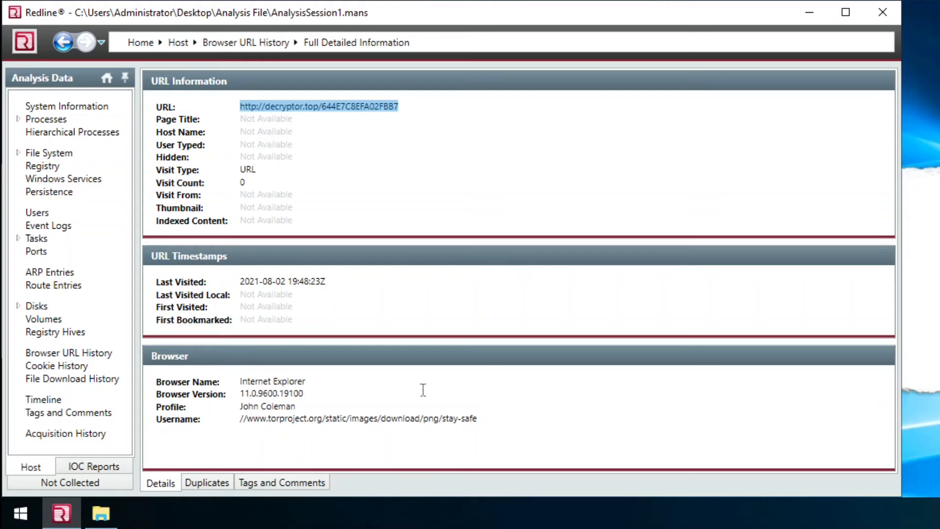
click(186, 211)
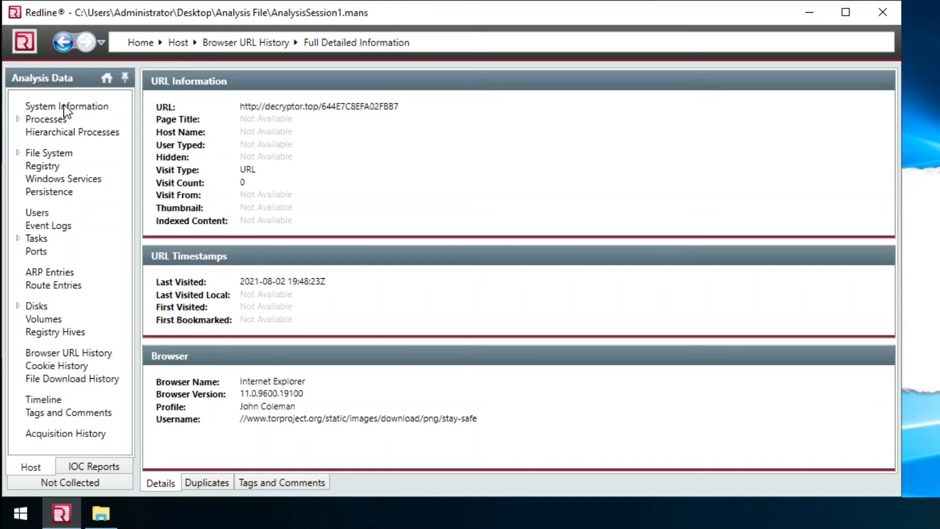
click(88, 468)
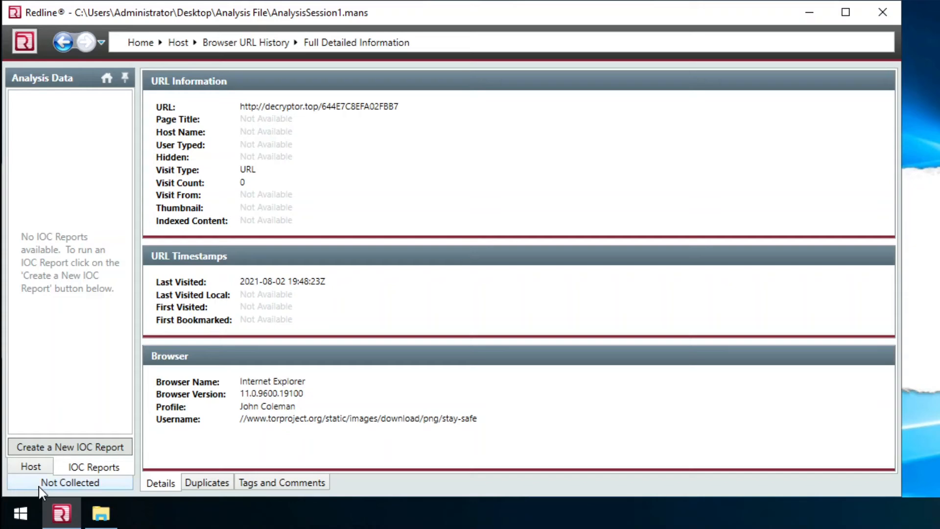
click(31, 467)
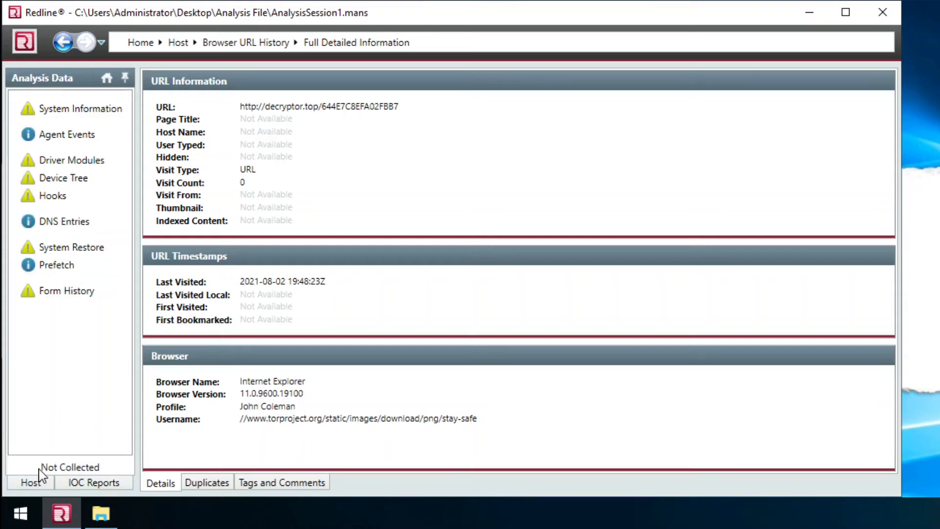
click(29, 482)
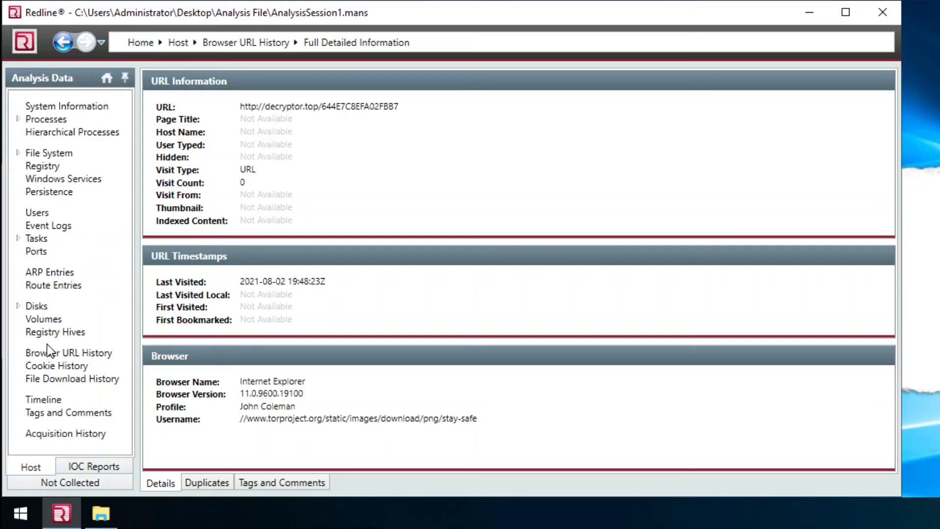
click(18, 306)
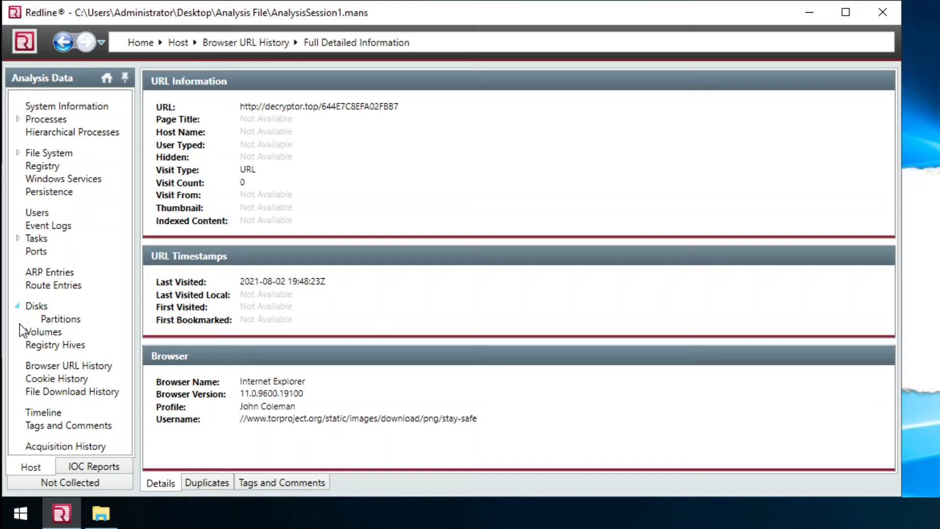
click(19, 240)
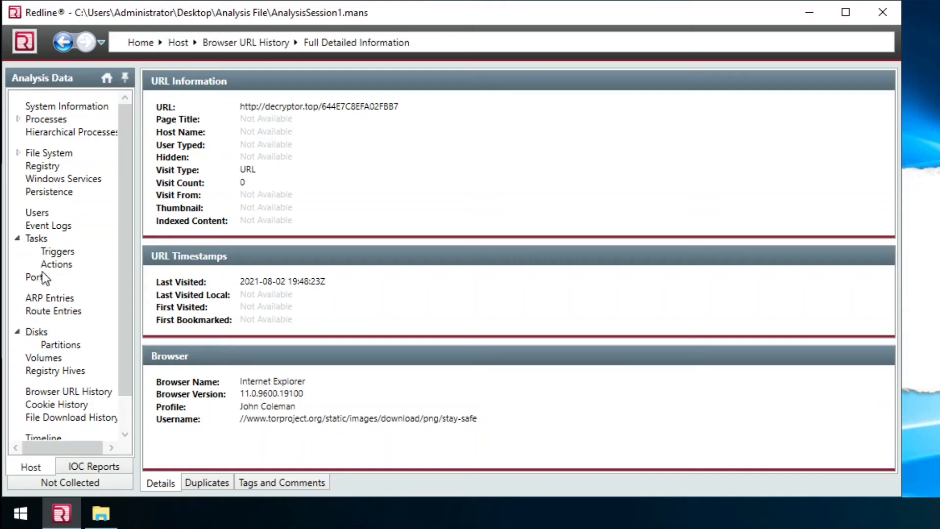
click(17, 154)
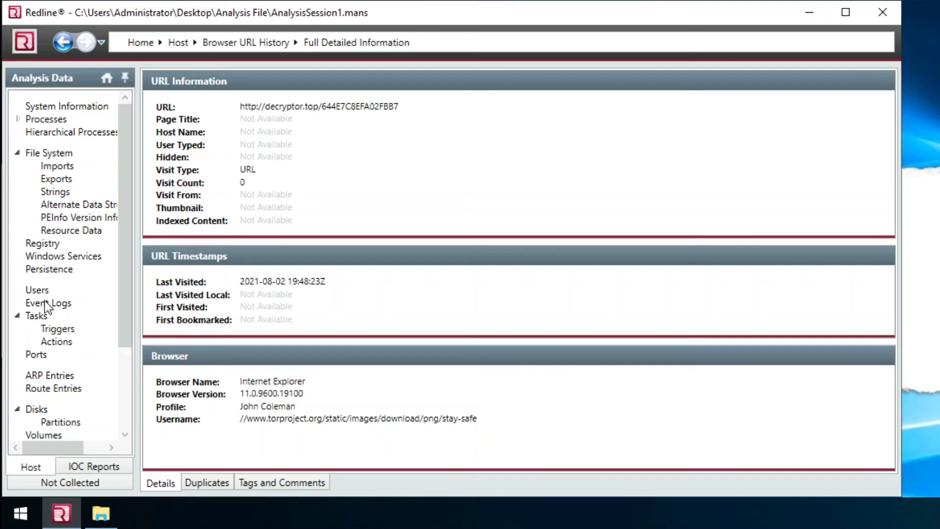
click(18, 154)
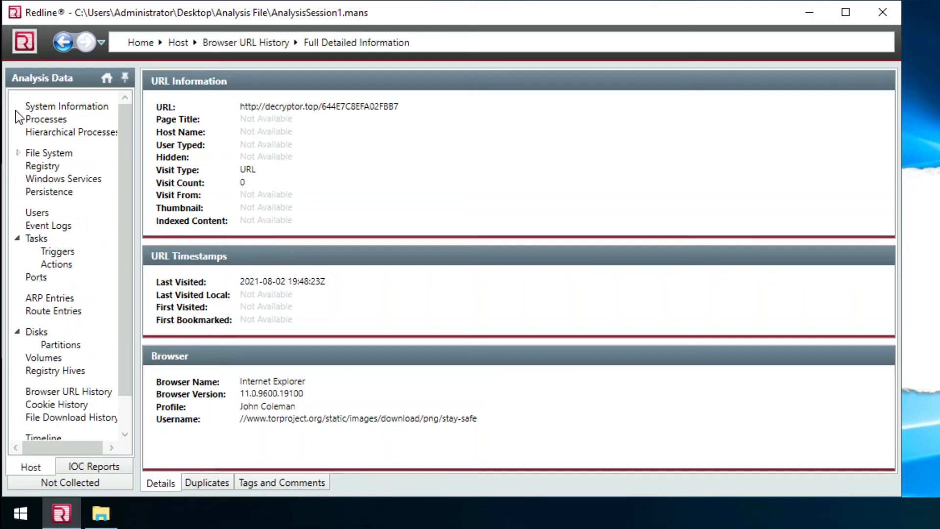
click(18, 119)
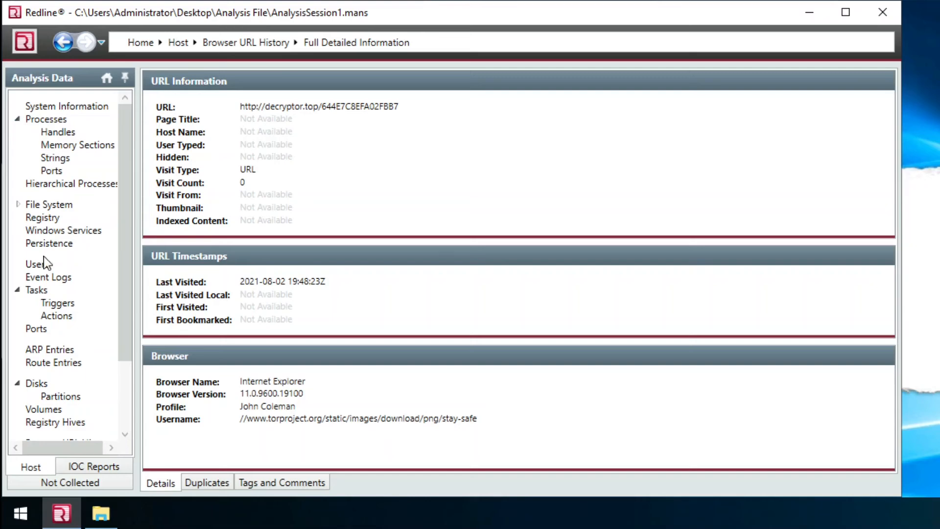
click(18, 383)
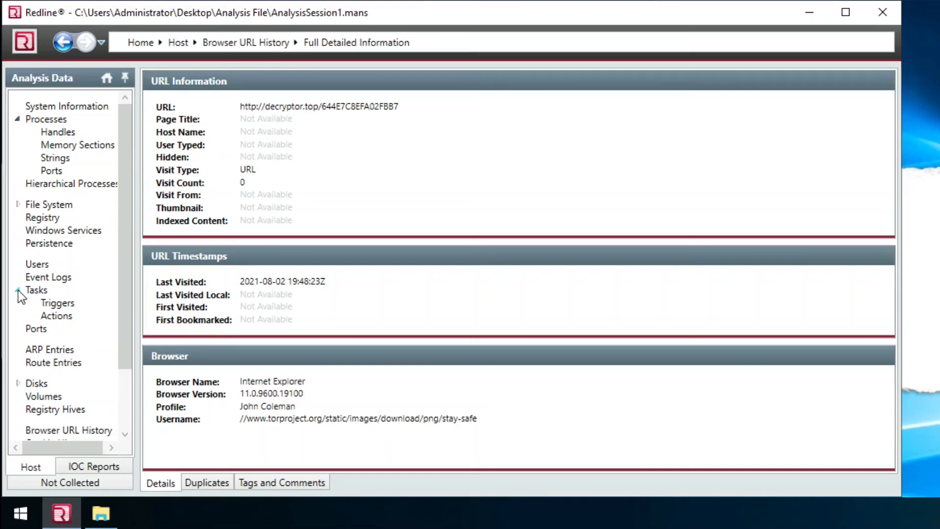
click(17, 289)
click(17, 119)
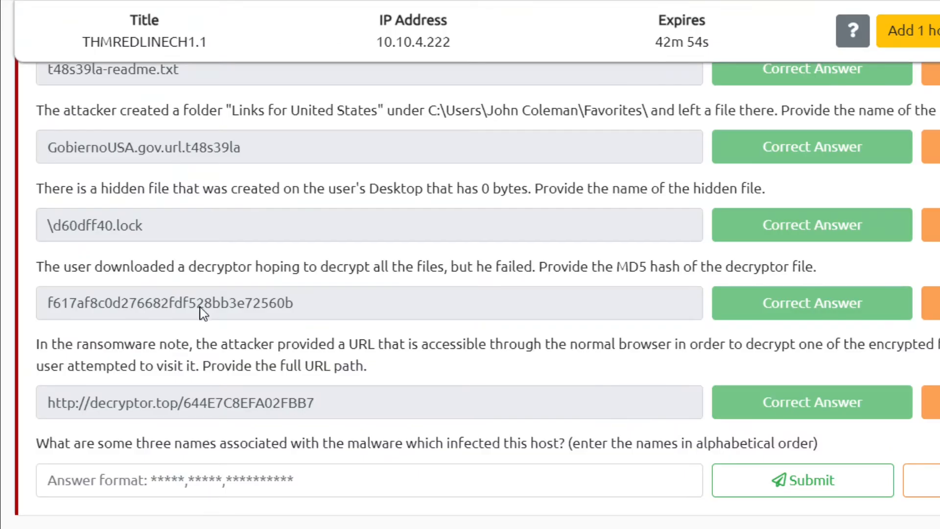
- Copy the decryptor's MD5 hash from its answer field in the quiz
double_click(152, 308)
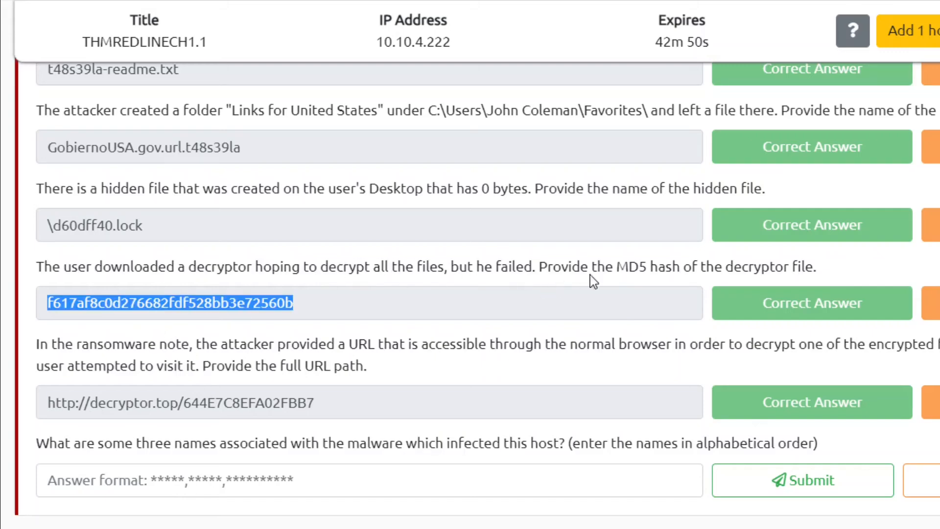
right_click(260, 304)
click(276, 318)
click(253, 338)
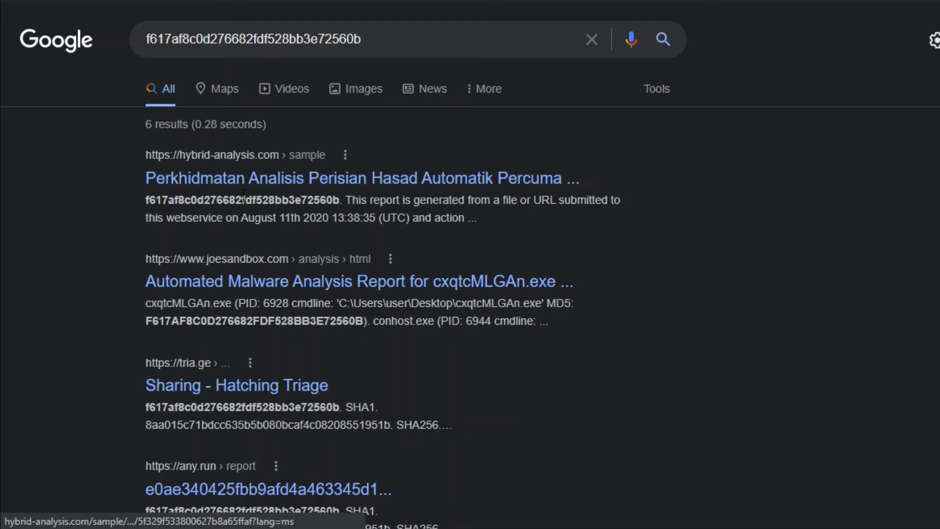
- Search Google for the decryptor's MD5 hash with 'totalvirus' added and scan the results
click(418, 34)
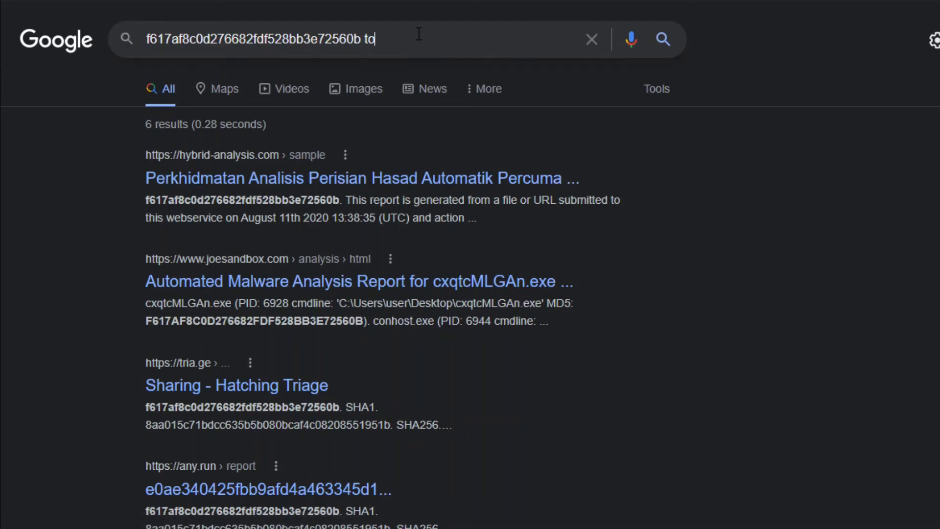
text(totalvirus)
key(Return)
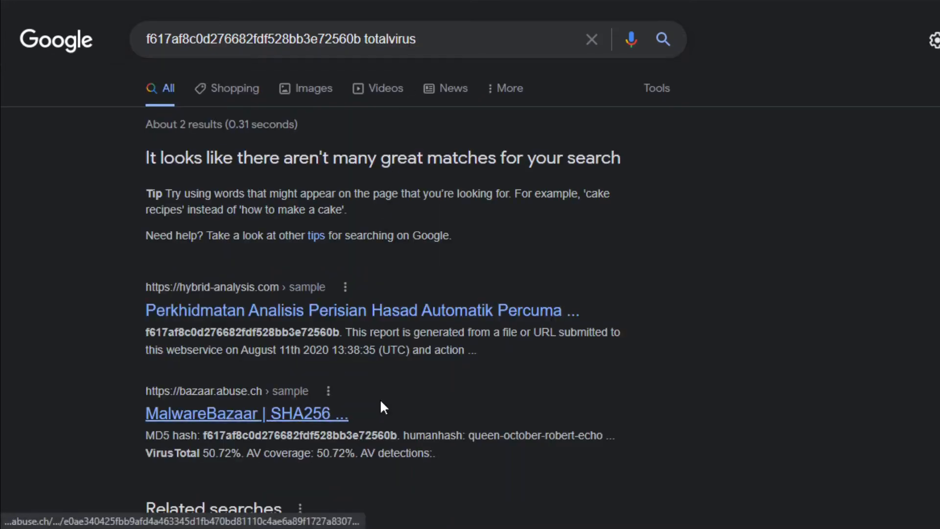
scroll(328, 382, down, 3)
scroll(328, 382, up, 3)
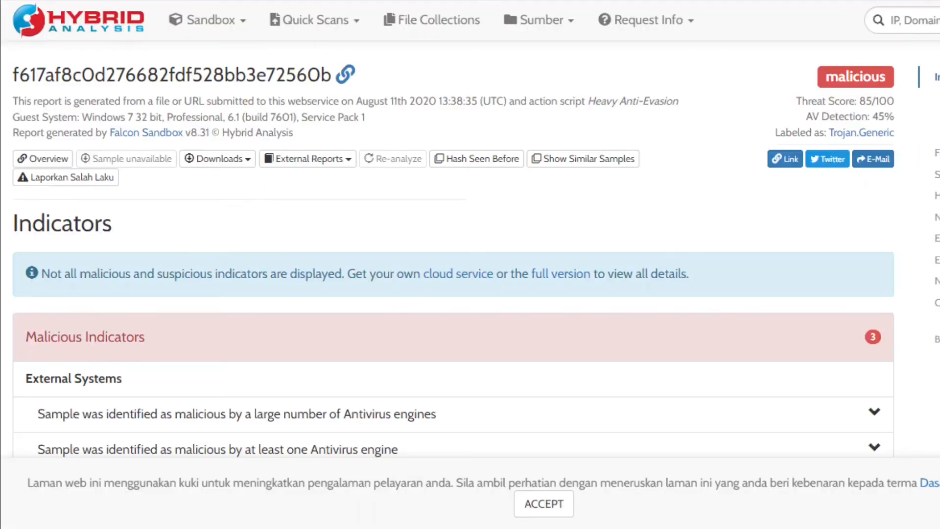
- Review Hybrid Analysis's malicious report (threat score 85/100) and list all 214 extracted strings
scroll(453, 245, down, 15)
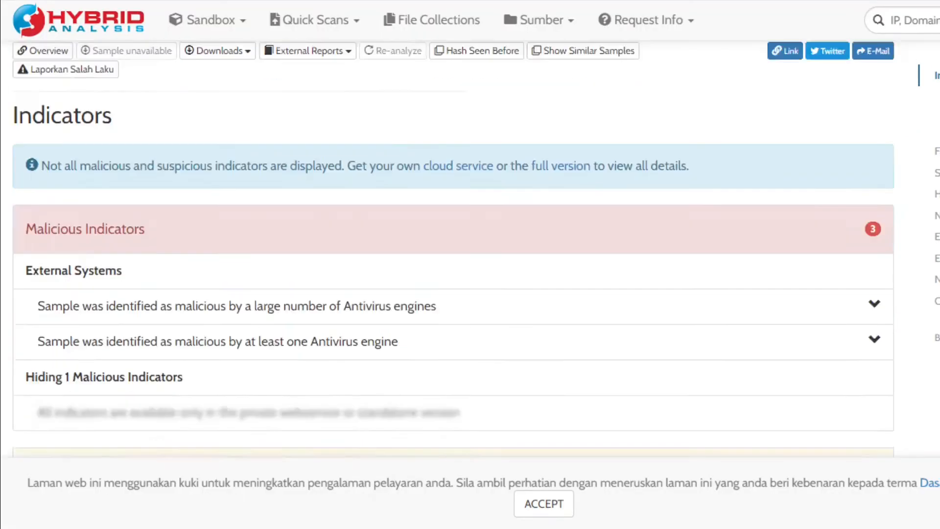
scroll(453, 244, down, 9)
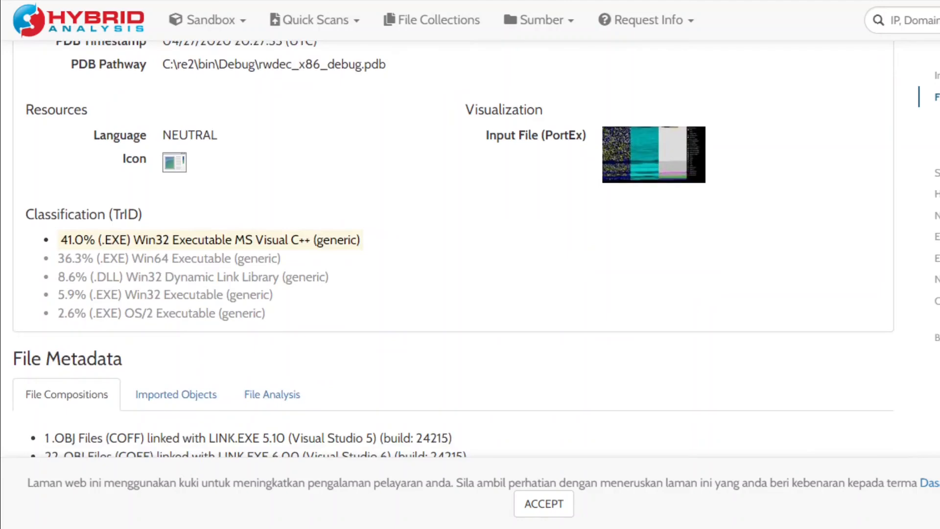
scroll(453, 244, up, 5)
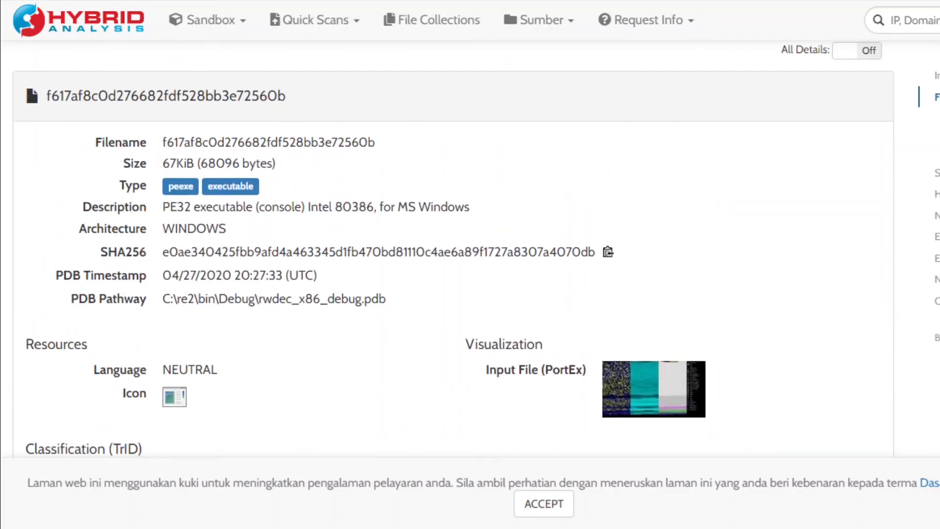
scroll(453, 249, down, 11)
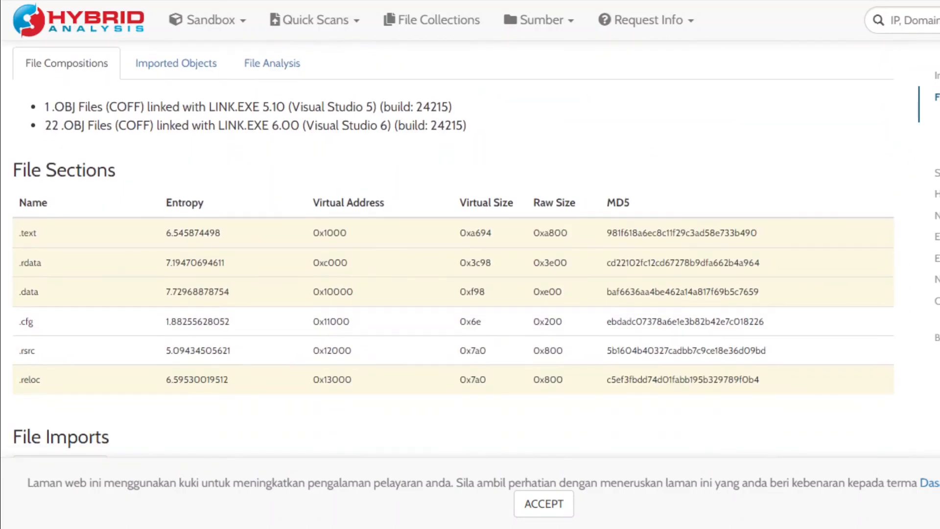
scroll(453, 248, down, 13)
scroll(453, 249, down, 11)
scroll(453, 249, down, 6)
scroll(453, 248, up, 7)
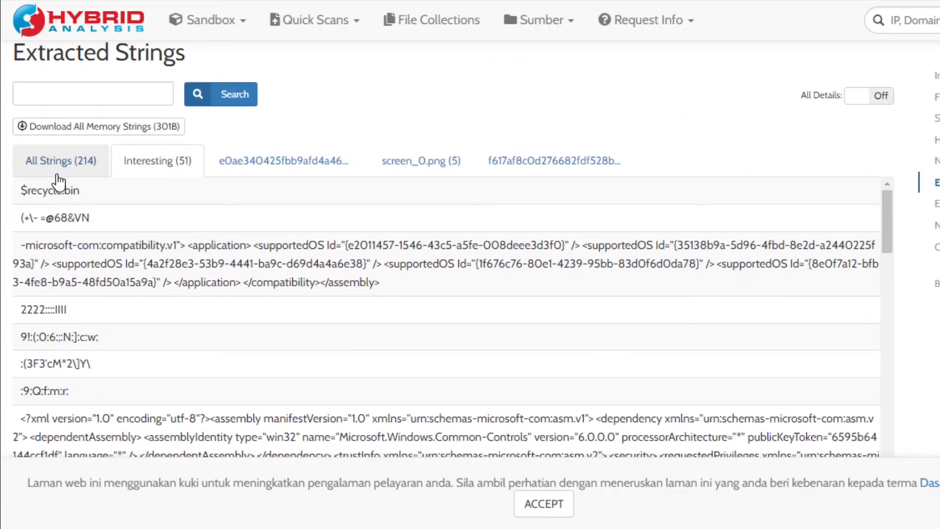
click(51, 159)
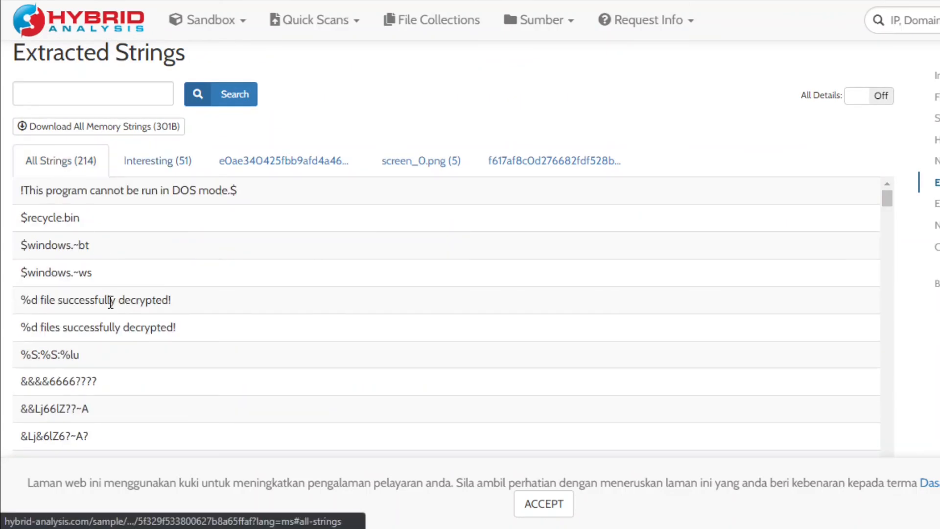
scroll(453, 255, up, 15)
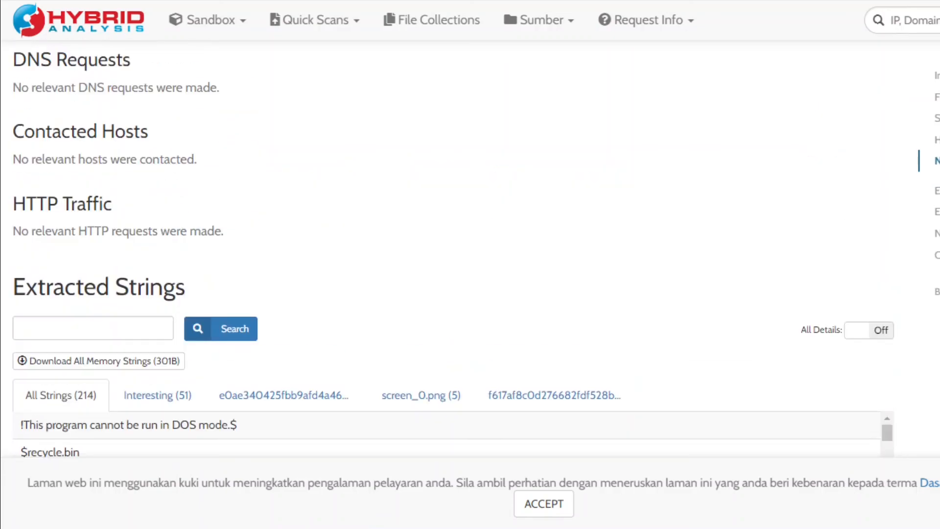
scroll(453, 255, up, 15)
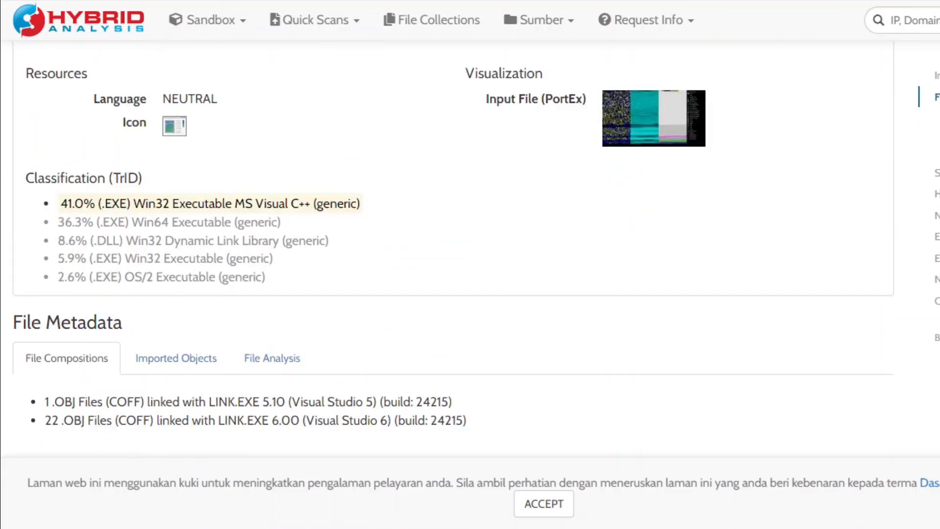
scroll(453, 255, up, 5)
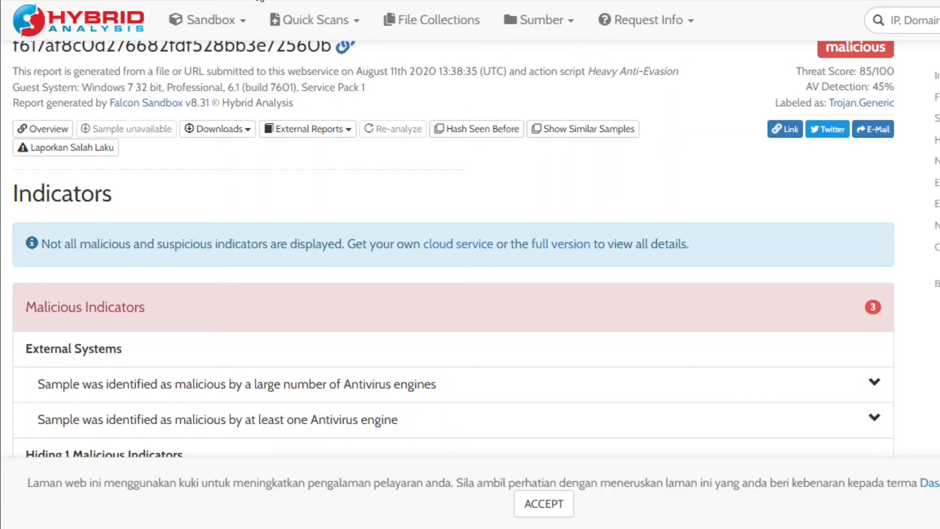
- Search 'totalvirus' from the address bar to reach VirusTotal
key(ctrl+l)
text(totalvirus)
key(Return)
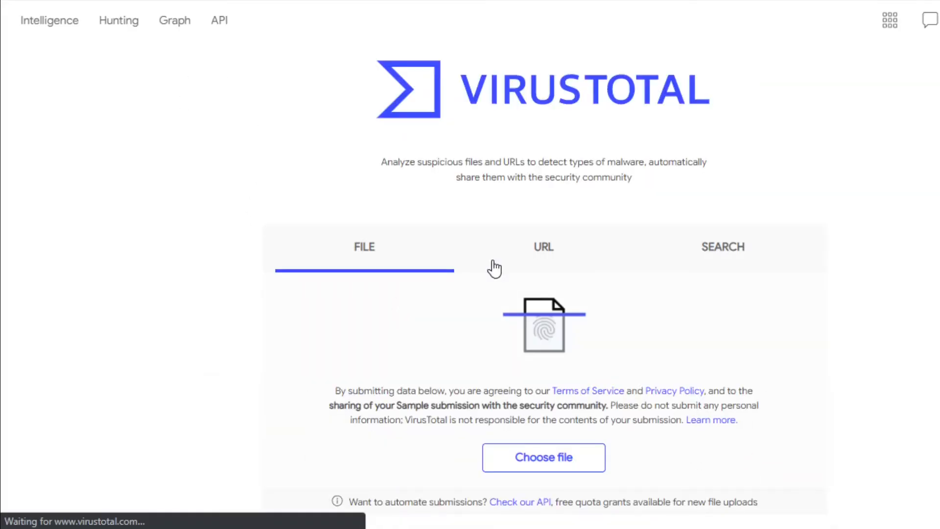
- Look up the decryptor's MD5 hash on VirusTotal (53/68 detections) and read its Details tab
key(ctrl+v)
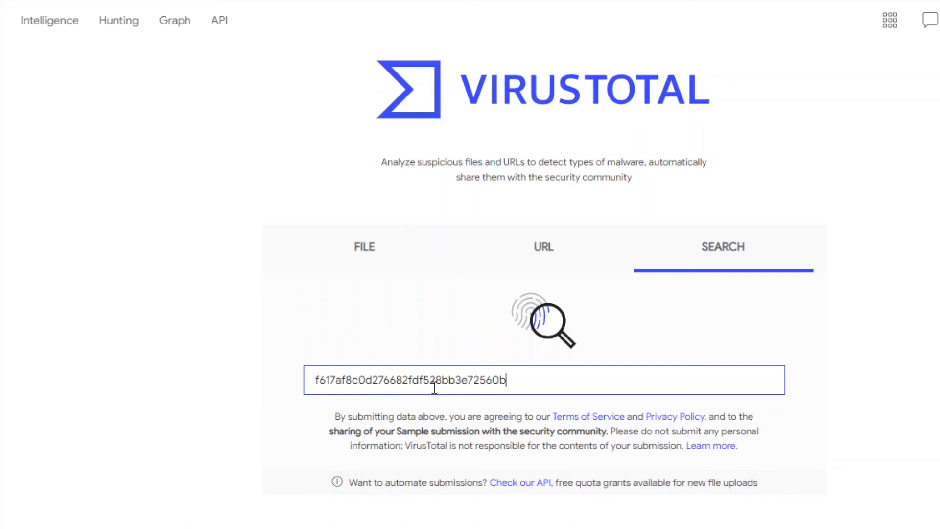
key(Return)
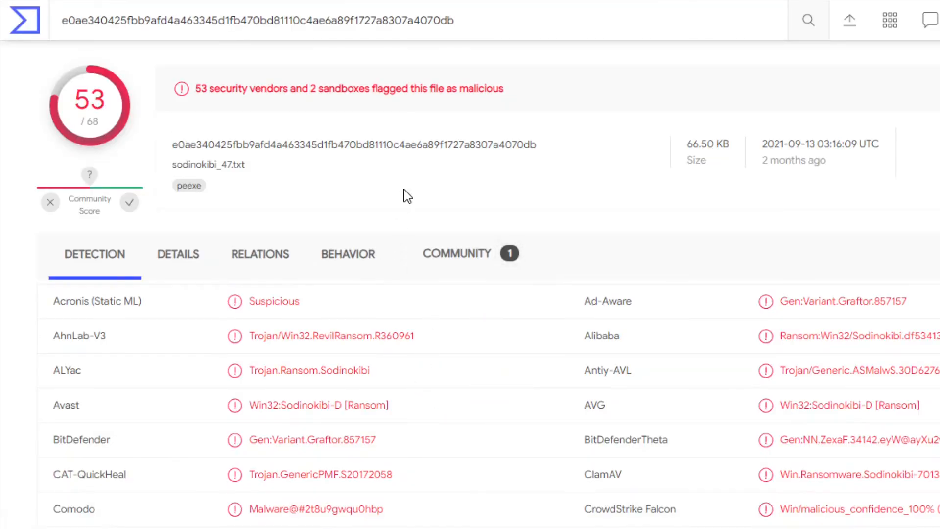
click(197, 257)
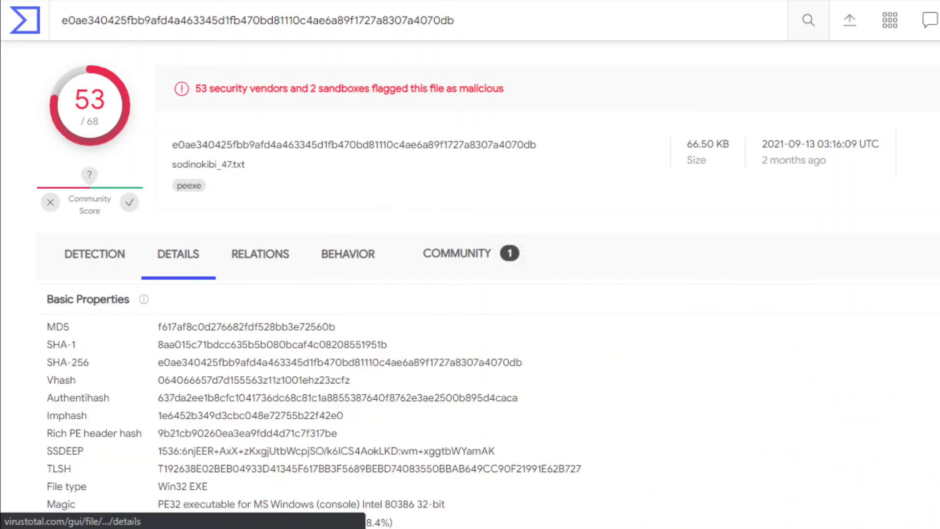
scroll(411, 204, down, 10)
scroll(470, 289, down, 12)
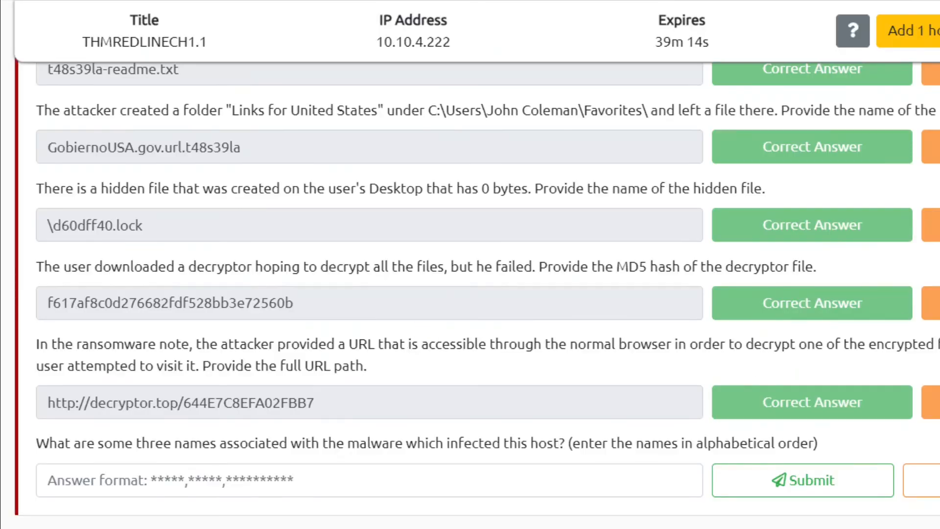
- Read the malware-names question's hint, which points to researching Question 5's hash
click(923, 480)
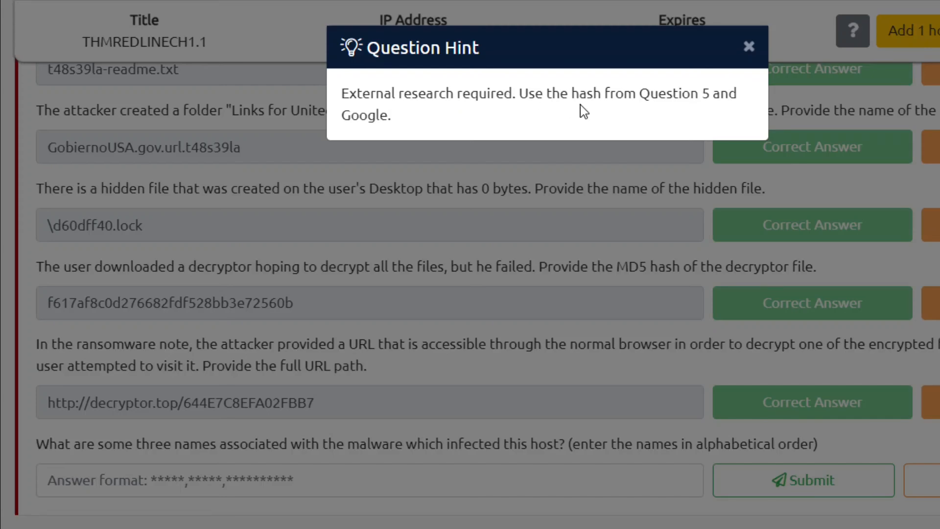
drag(667, 94, 742, 93)
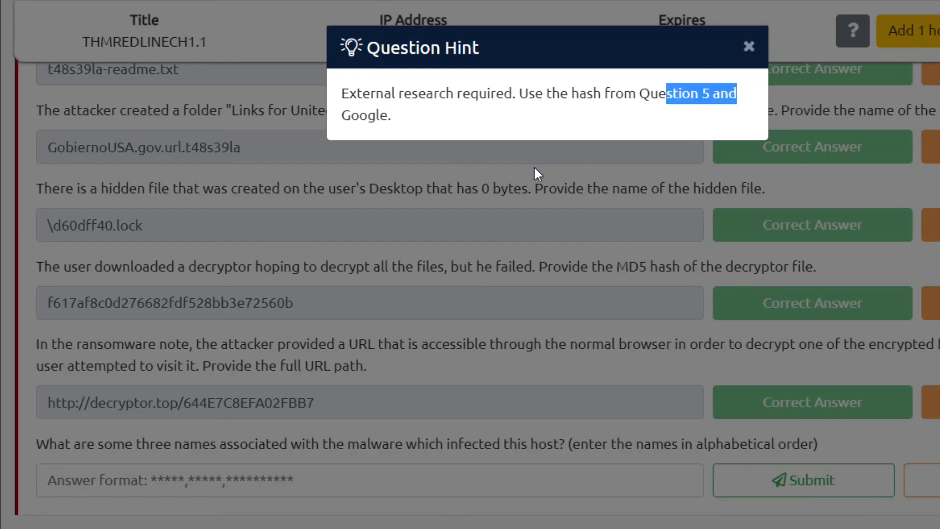
click(536, 166)
scroll(368, 294, up, 15)
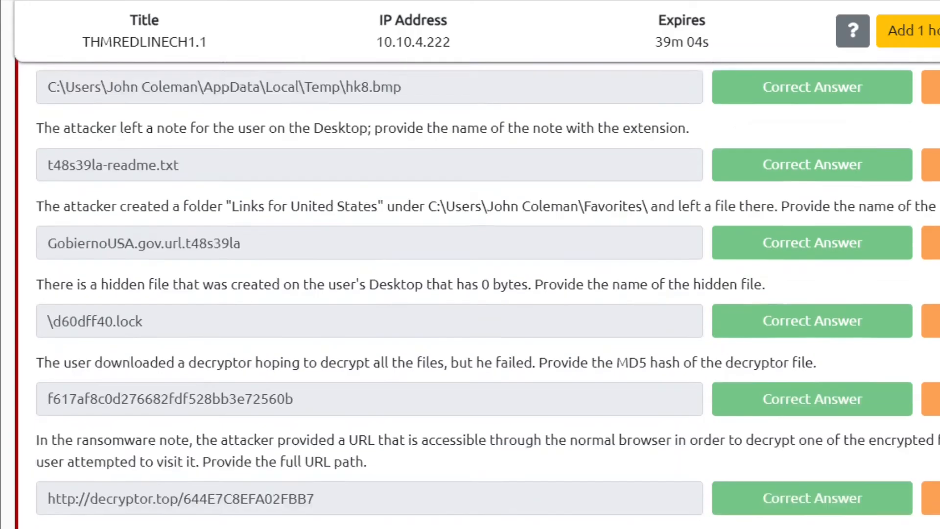
scroll(277, 314, down, 5)
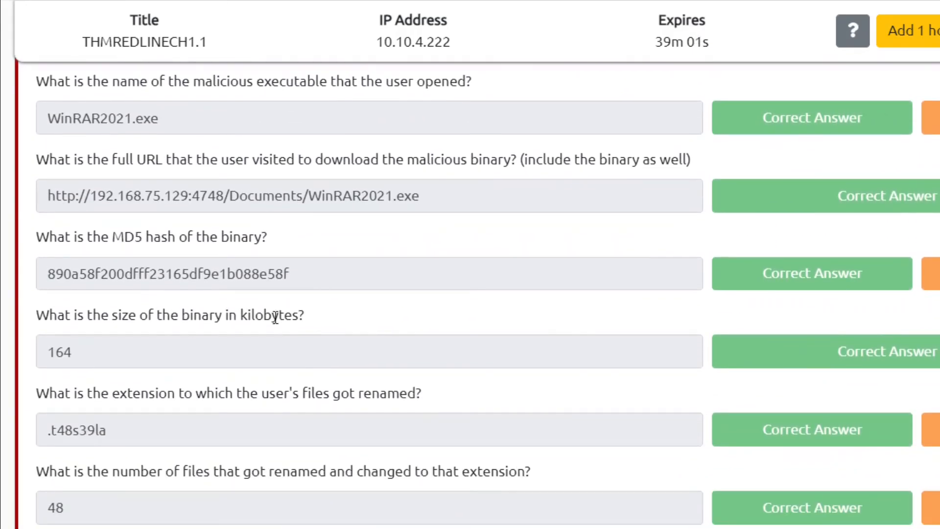
- Copy WinRAR2021.exe's MD5 hash 890a58f200dfff23165df9e1b088e58f and select Google's old search text
double_click(251, 282)
key(ctrl+c)
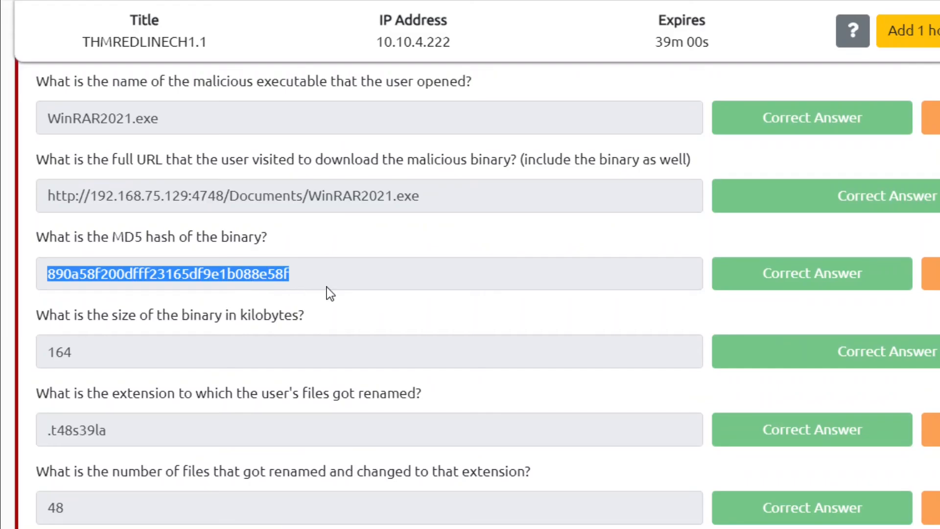
key(alt+Tab)
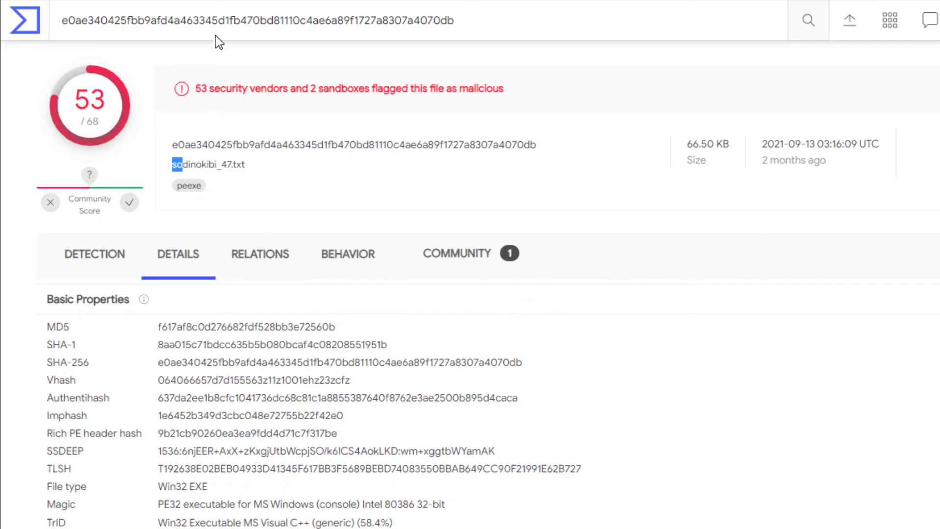
key(alt+Tab)
triple_click(259, 32)
- Search Google for the MD5 hash 890a58f200dfff23165df9e1b088e58f
key(ctrl+v)
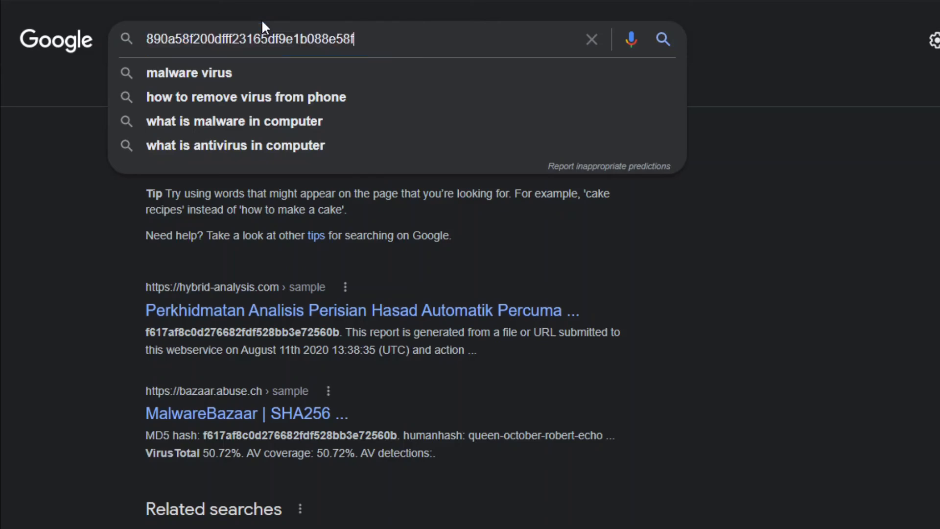
key(Return)
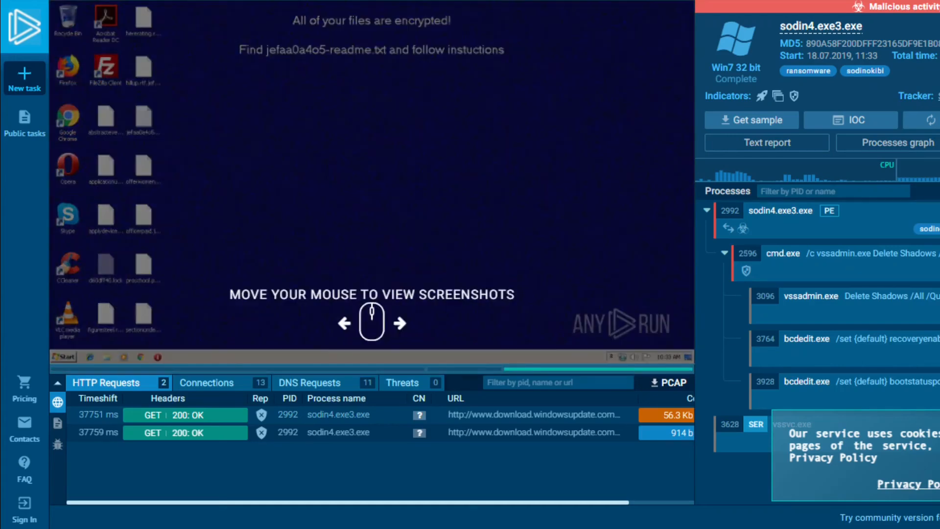
- Dismiss ANY.RUN's cookie notice and inspect the HTTP requests, including the 200: OK status
mouse_move(460, 502)
mouse_down()
mouse_move(603, 504)
mouse_move(460, 506)
mouse_up()
click(939, 483)
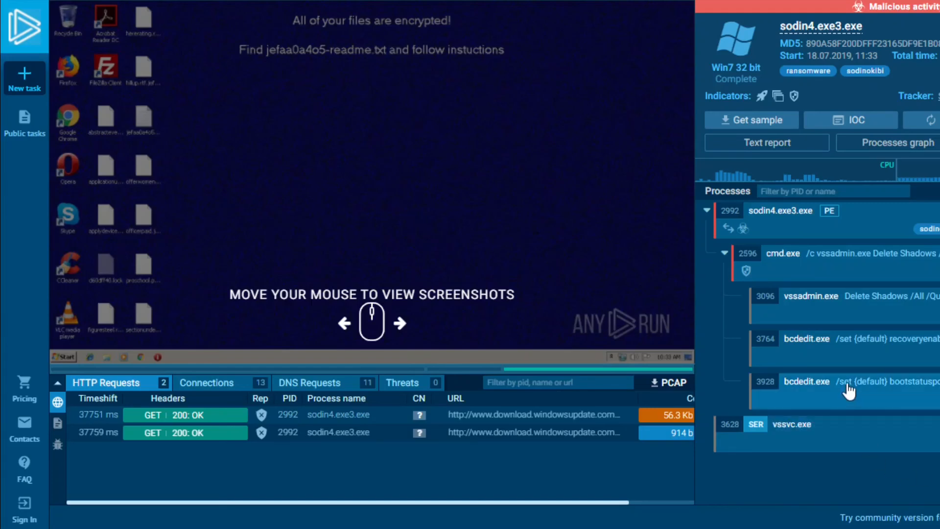
drag(615, 501, 497, 502)
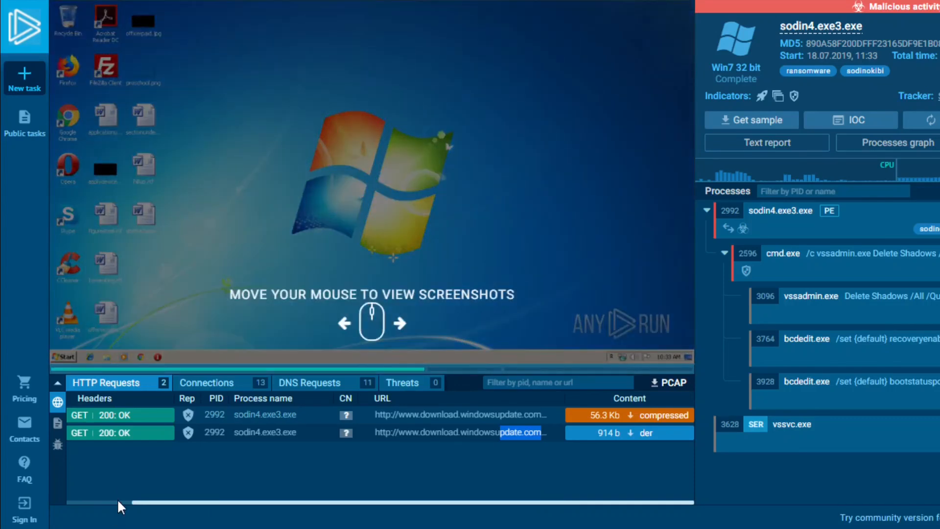
click(119, 496)
drag(119, 502, 68, 502)
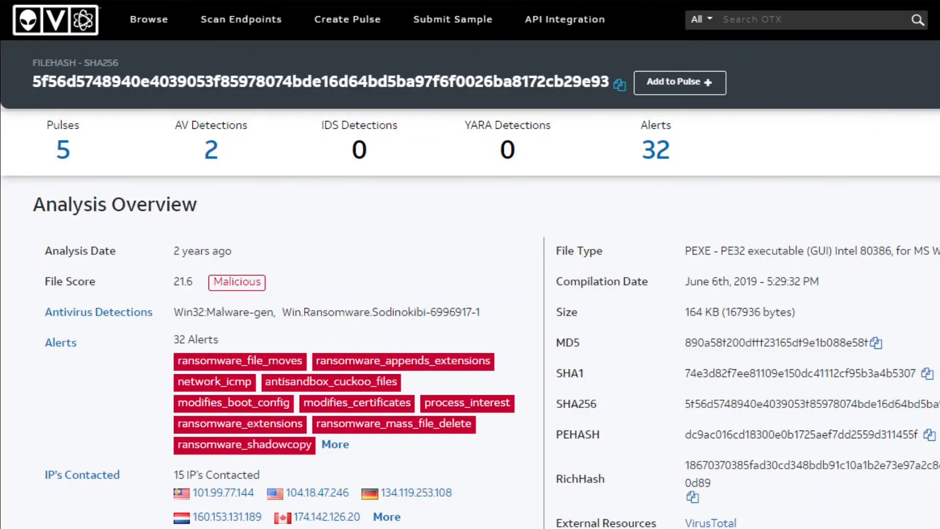
- Expand AlienVault OTX's related tags and highlight Sodinokibi, Sodin and Ransomware
scroll(470, 318, down, 8)
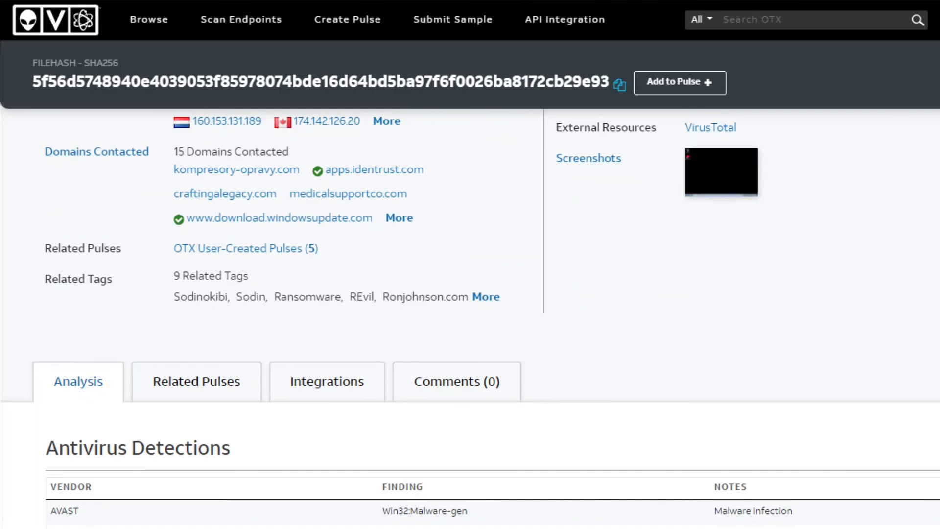
scroll(470, 316, up, 3)
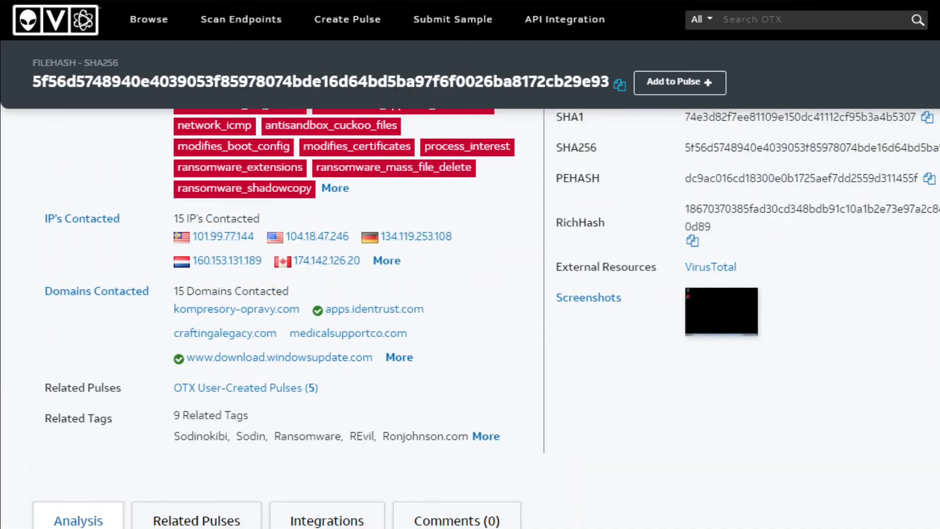
scroll(163, 298, down, 2)
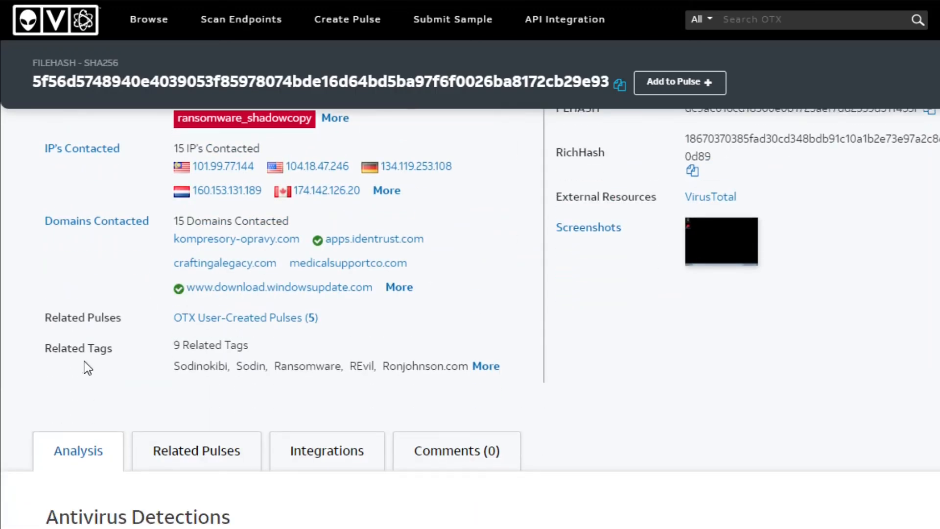
click(486, 368)
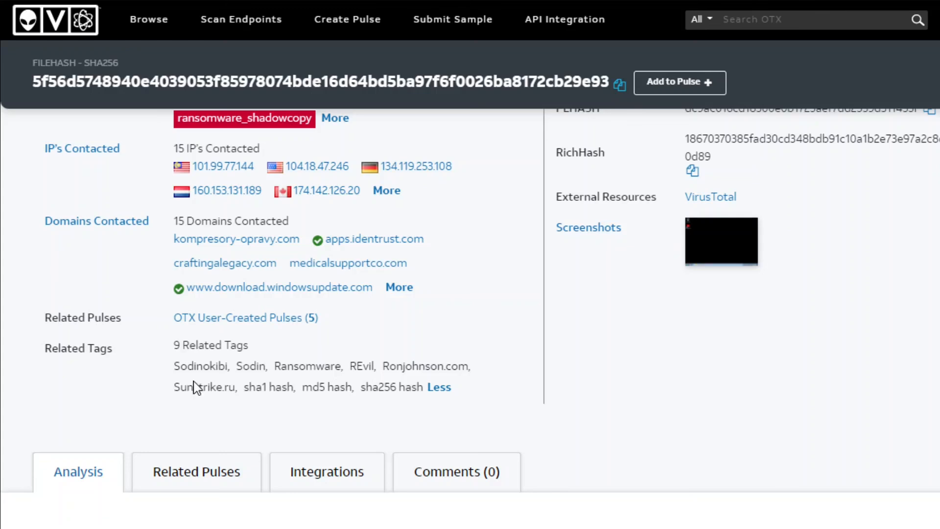
double_click(197, 367)
double_click(255, 366)
double_click(324, 367)
click(376, 372)
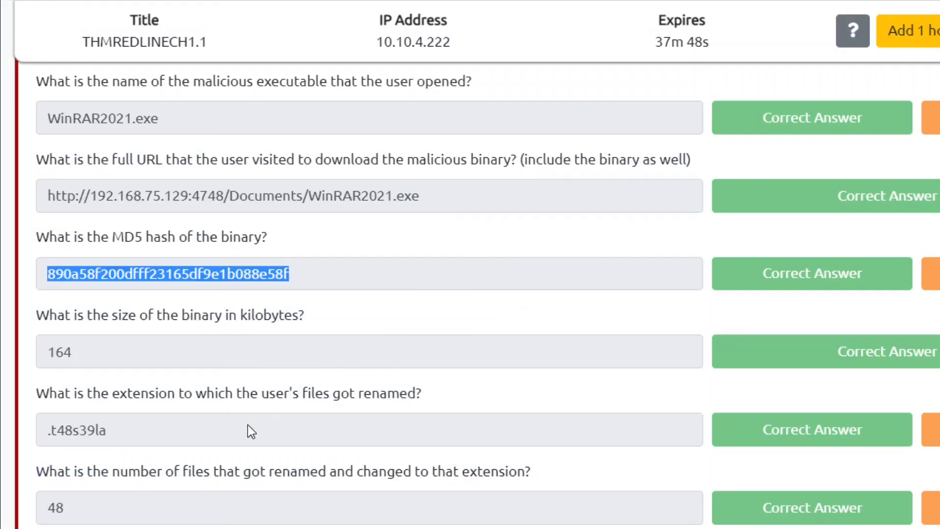
- Find the malware-names question and copy the REvil tag from the AlienVault OTX file page
scroll(367, 294, down, 10)
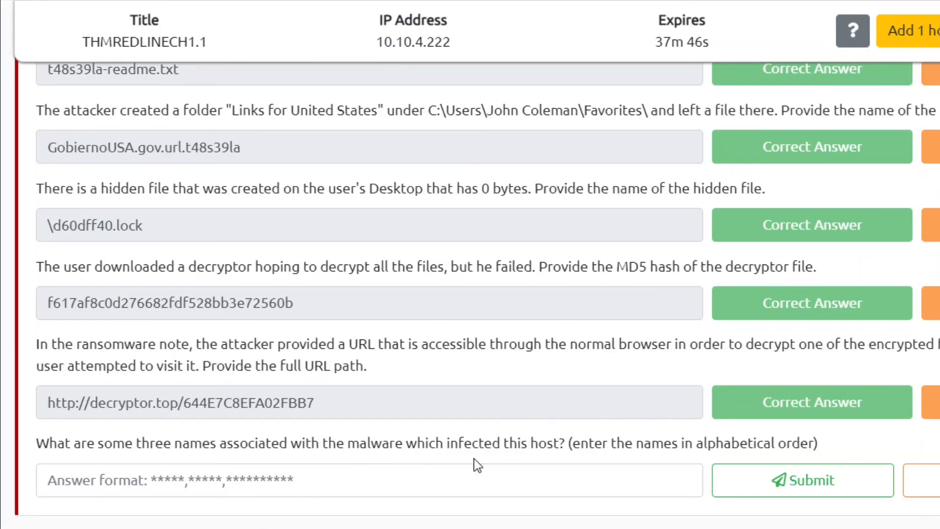
drag(181, 445, 475, 445)
click(535, 446)
key(ctrl+Tab)
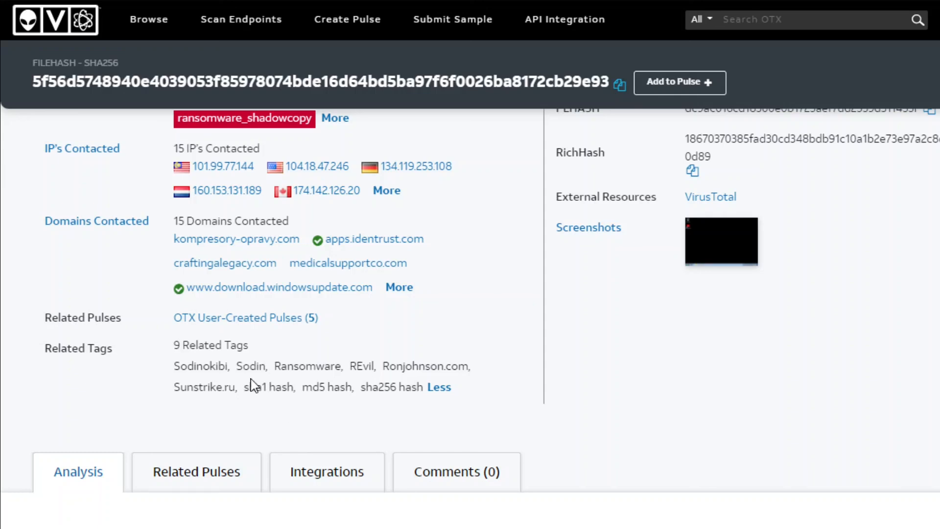
double_click(255, 366)
double_click(360, 366)
double_click(199, 366)
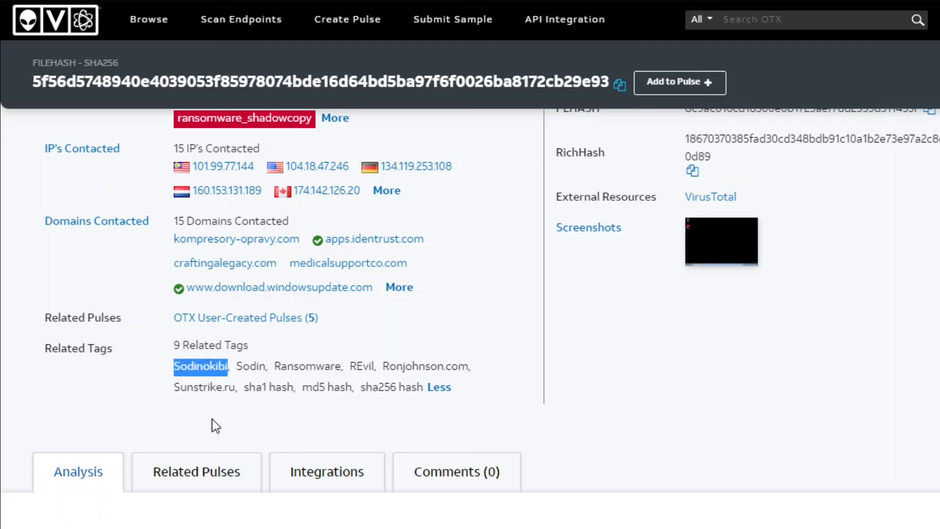
double_click(254, 366)
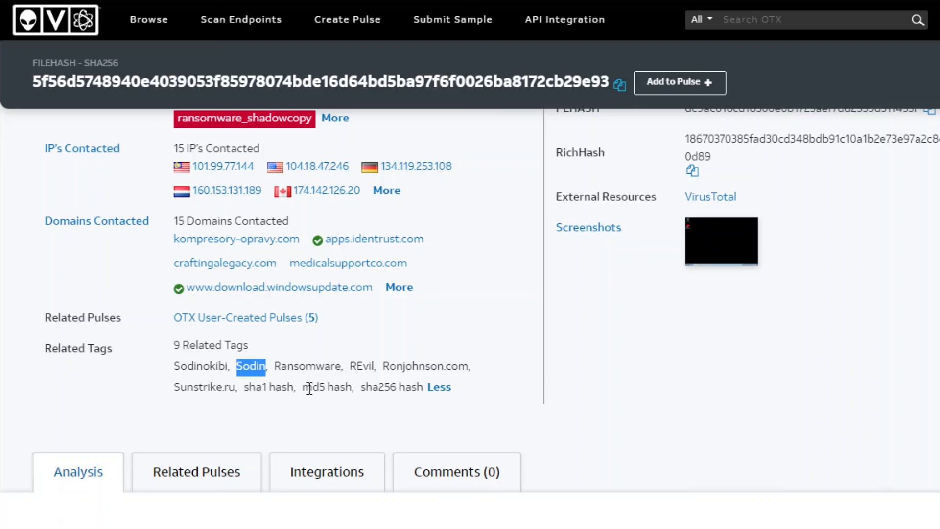
double_click(365, 366)
key(ctrl+c)
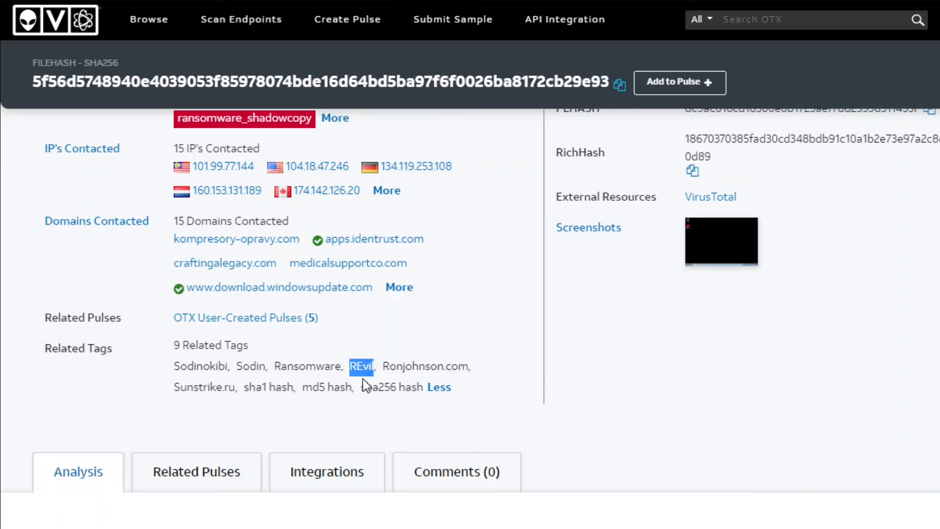
- Enter 'REvil,' into the malware-names answer field, replacing the first paste
click(149, 1)
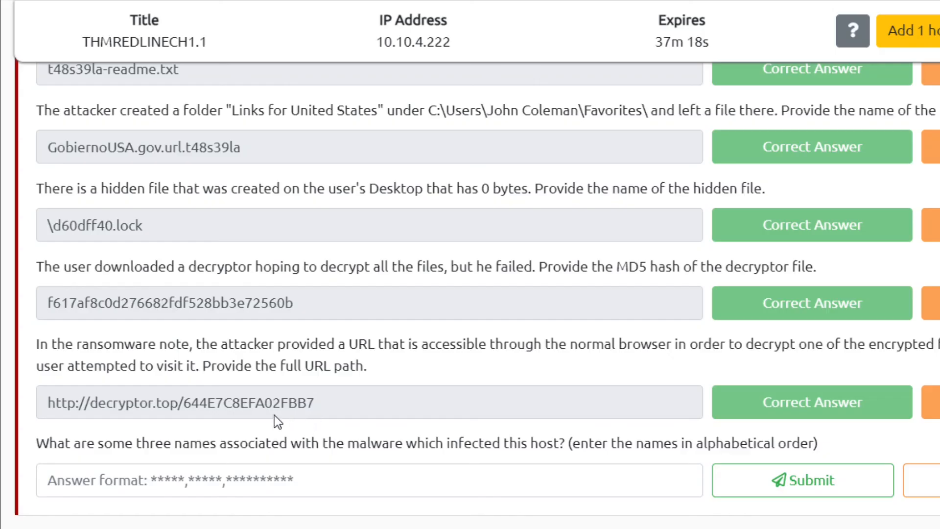
click(370, 473)
key(ctrl+v)
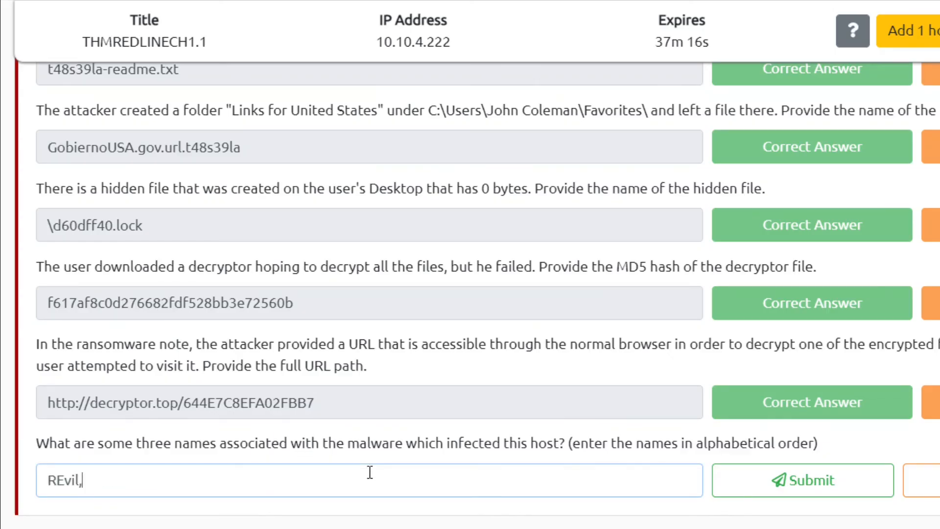
click(337, 1)
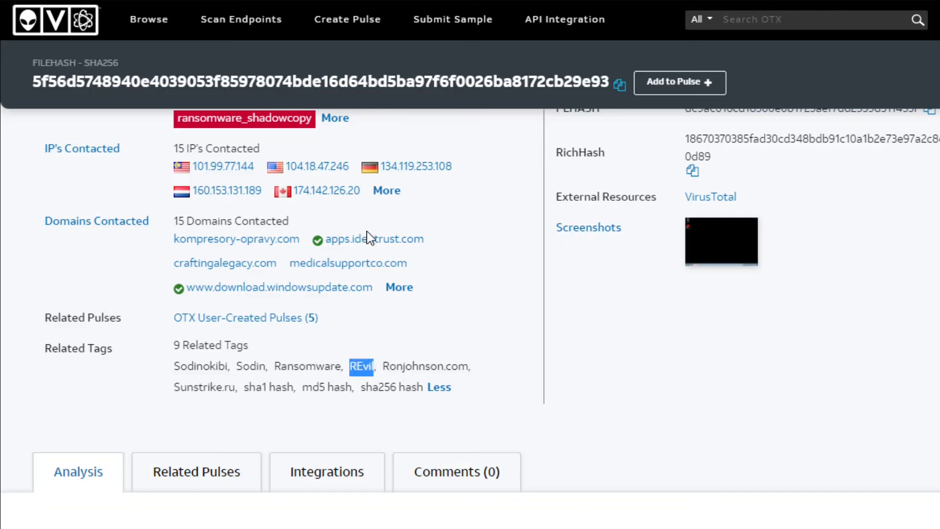
key(ctrl+shift+Tab)
key(ctrl+a)
key(ctrl+c)
key(BackSpace)
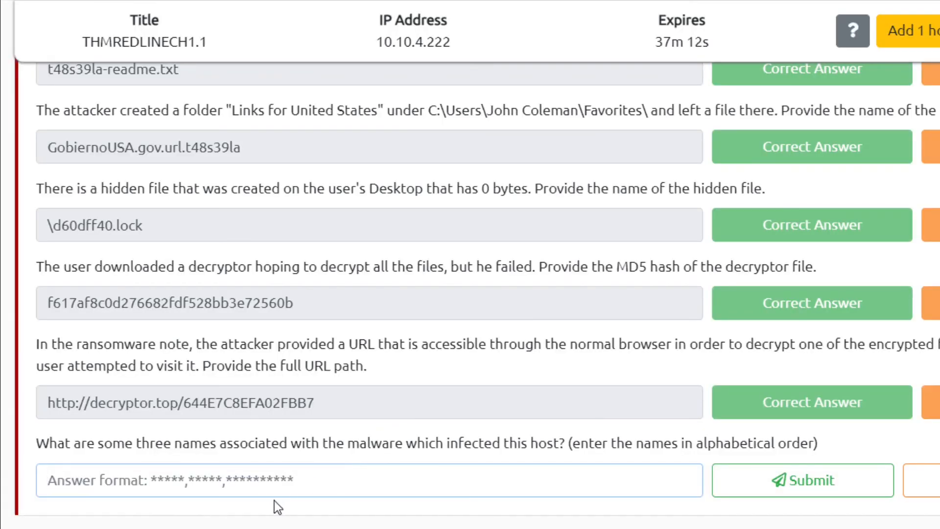
key(ctrl+v)
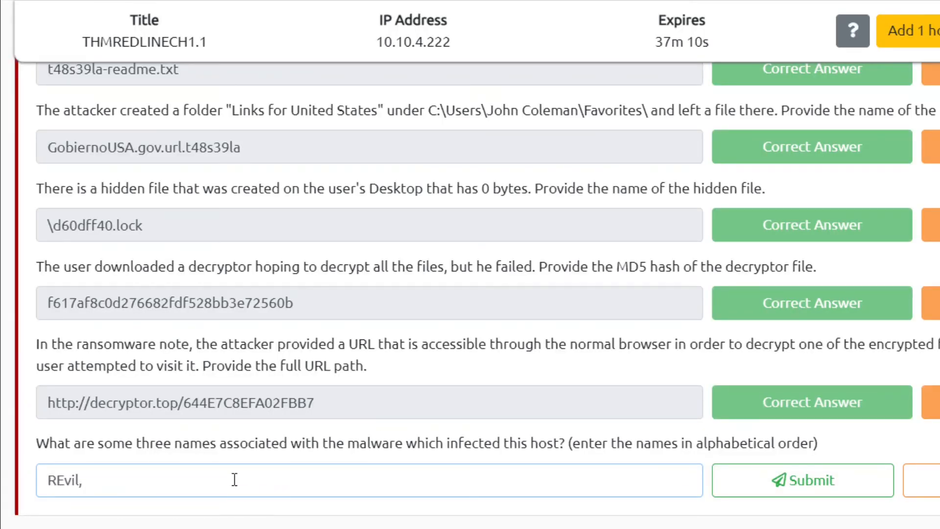
- Append Sodin and Sodinokibi from the OTX tags and submit 'REvil,Sodin,Sodinokibi'
key(ctrl+Tab)
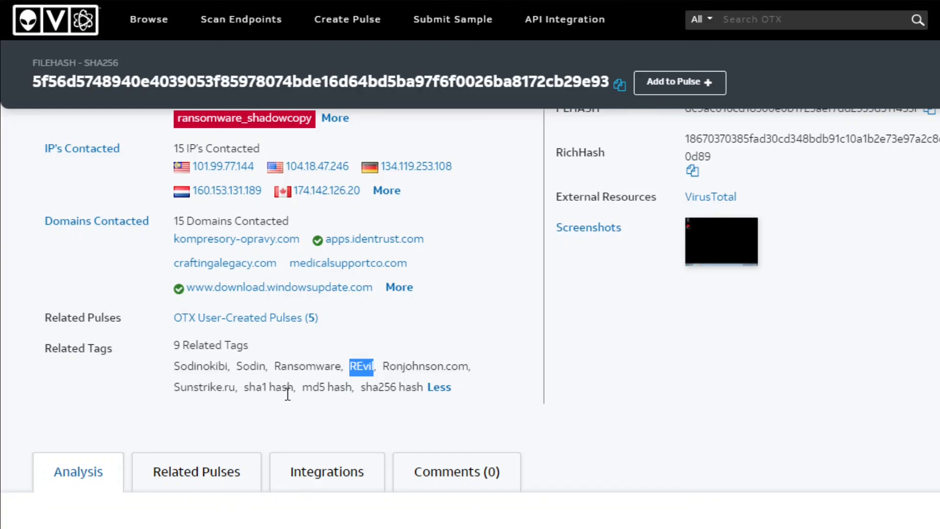
double_click(252, 367)
key(ctrl+c)
key(ctrl+Tab)
key(ctrl+v)
key(ctrl+Tab)
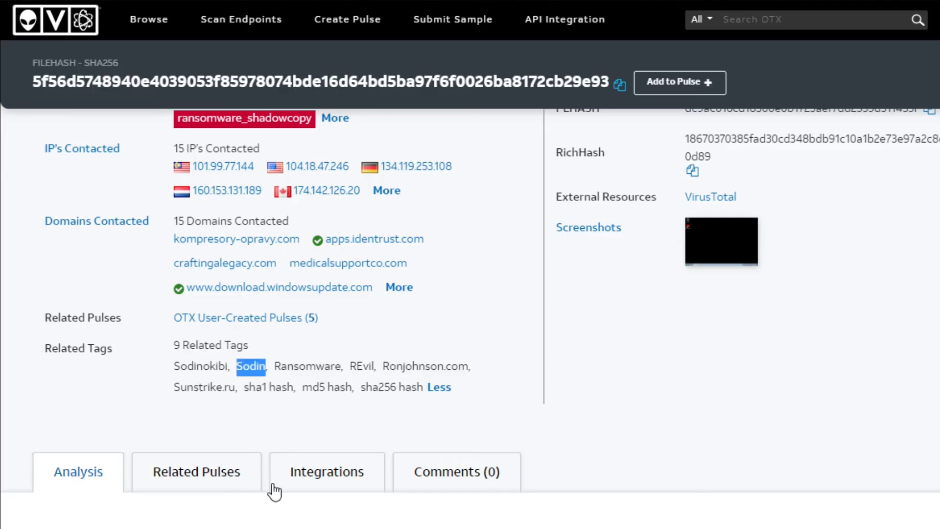
double_click(212, 367)
key(ctrl+c)
key(ctrl+Tab)
key(ctrl+v)
click(777, 482)
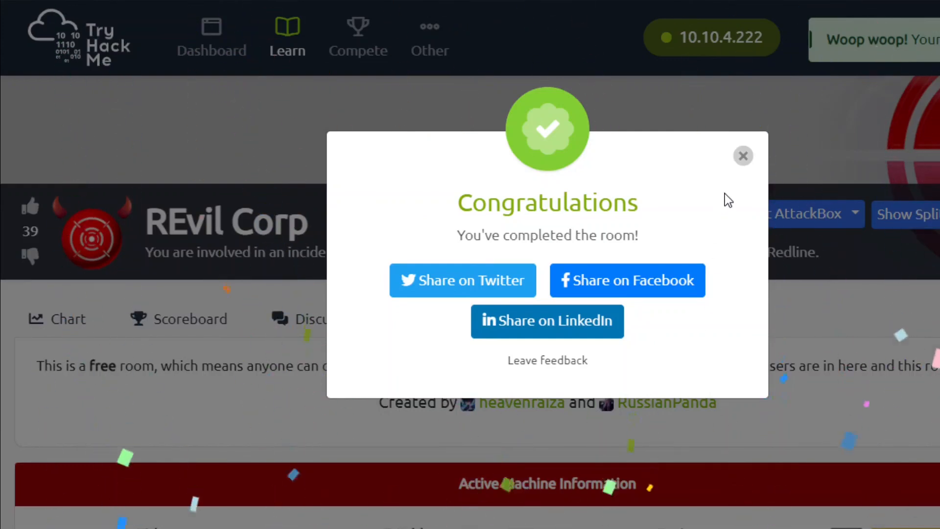
- Close the Congratulations message and scroll through the answered REvil Corp questions
click(744, 156)
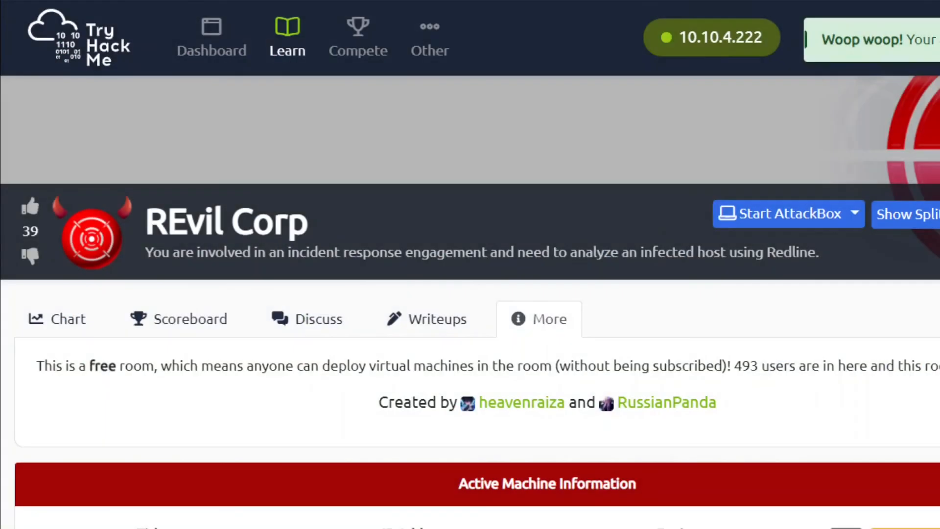
scroll(470, 294, down, 20)
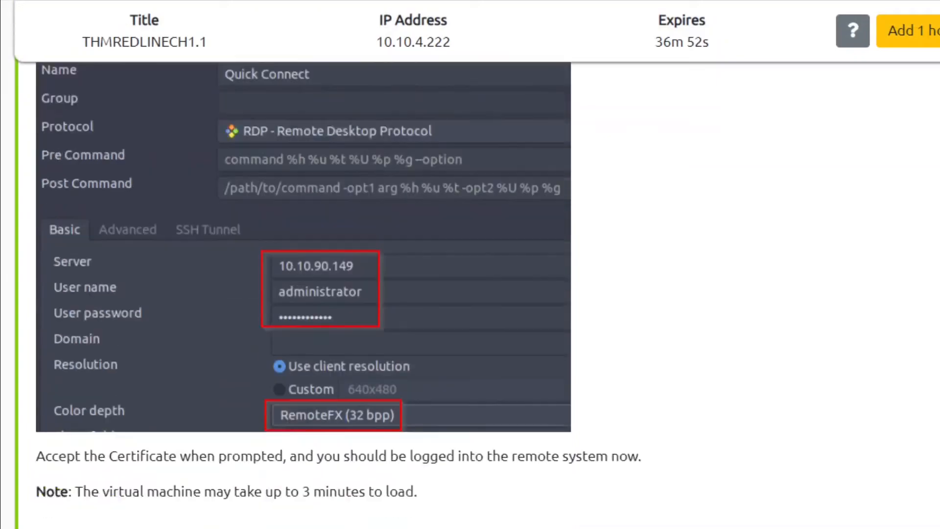
scroll(279, 152, down, 8)
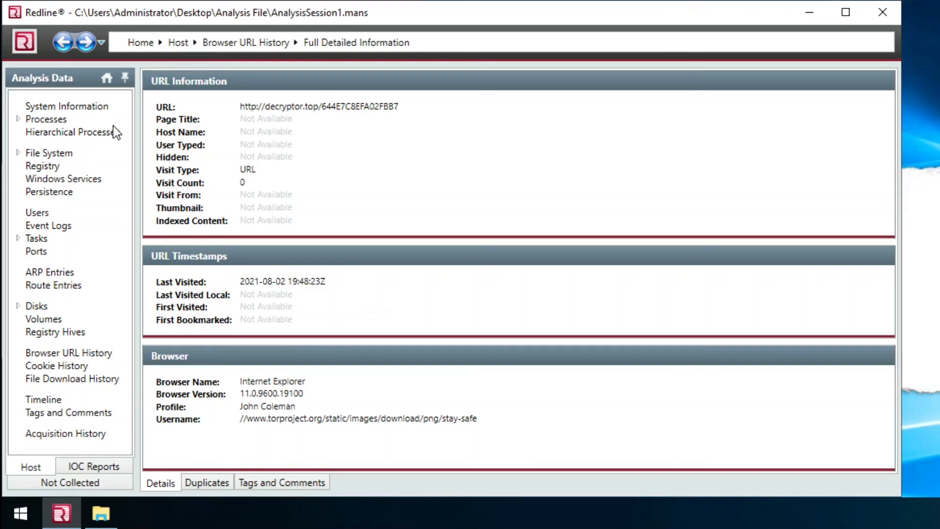
- Open System Information in Redline to review the host's Windows 7 Home Premium and BIOS details
click(57, 109)
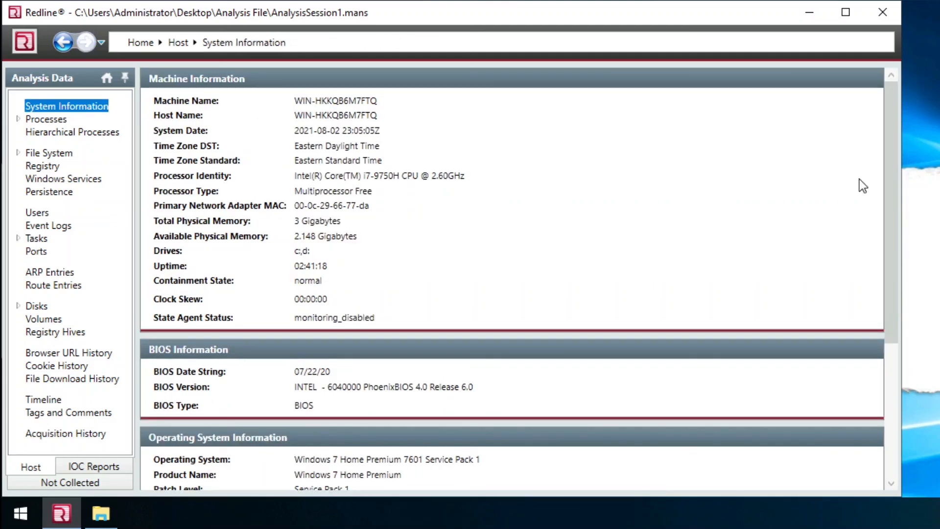
drag(894, 144, 889, 89)
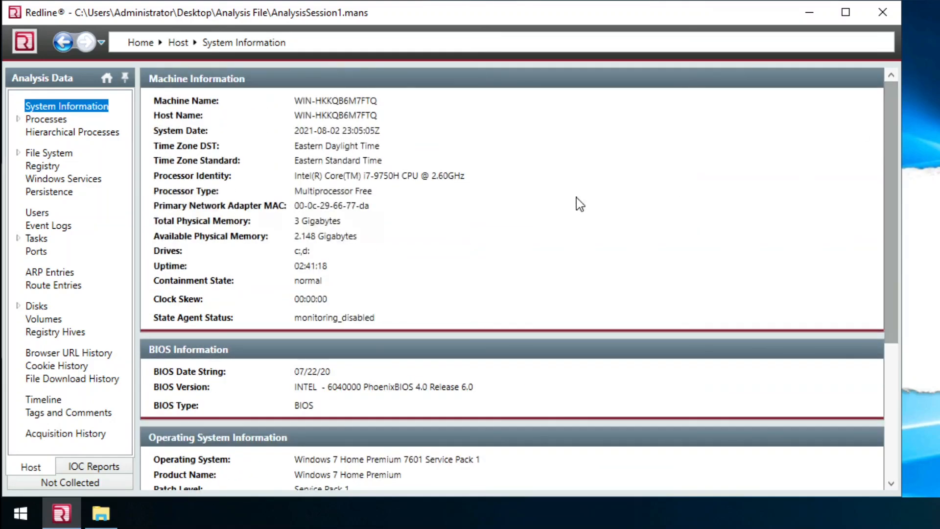